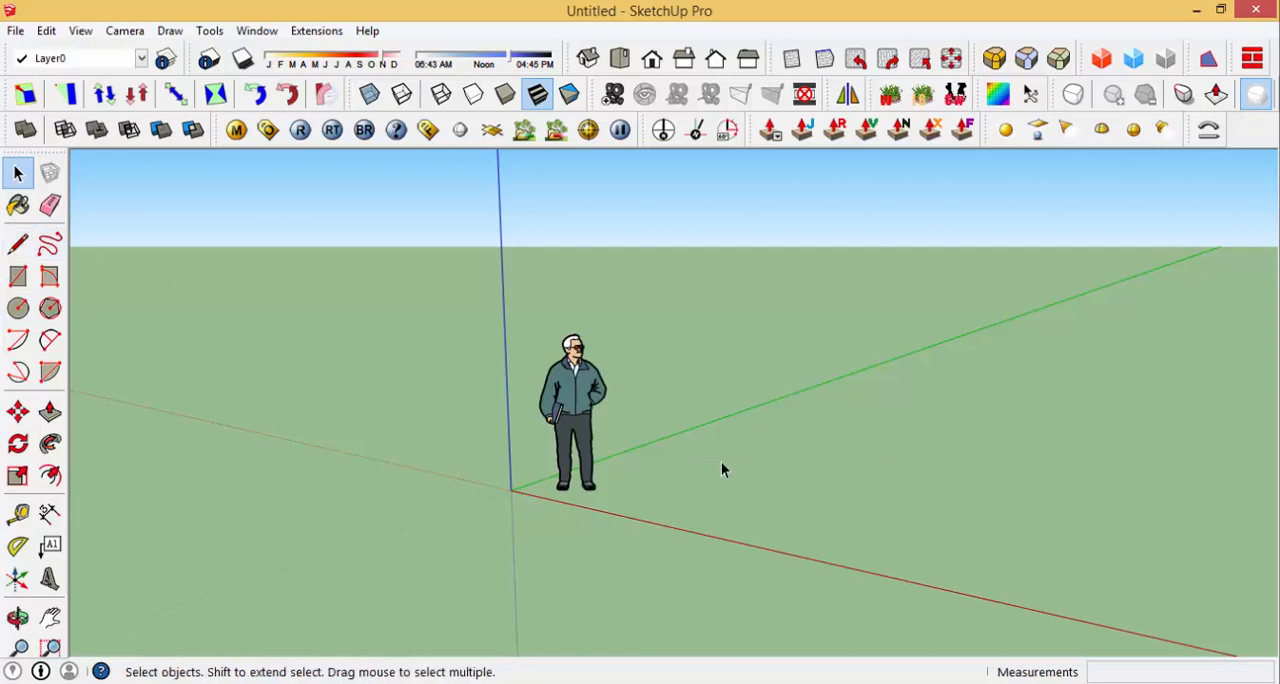
Step: Draw a closed rectangle about 8.64 m by 4.08 m on the ground beside the figure with the Line tool
{"action": "key", "text": "l"}
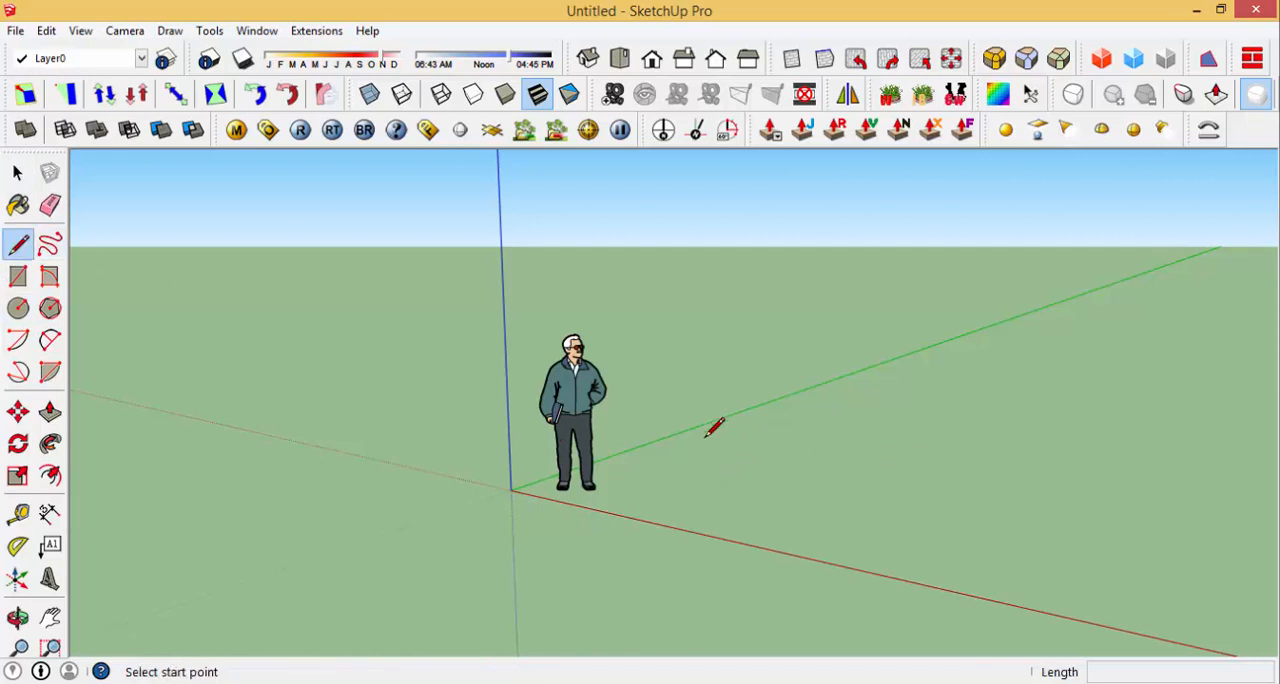
{"action": "left_click", "coordinate": [694, 462]}
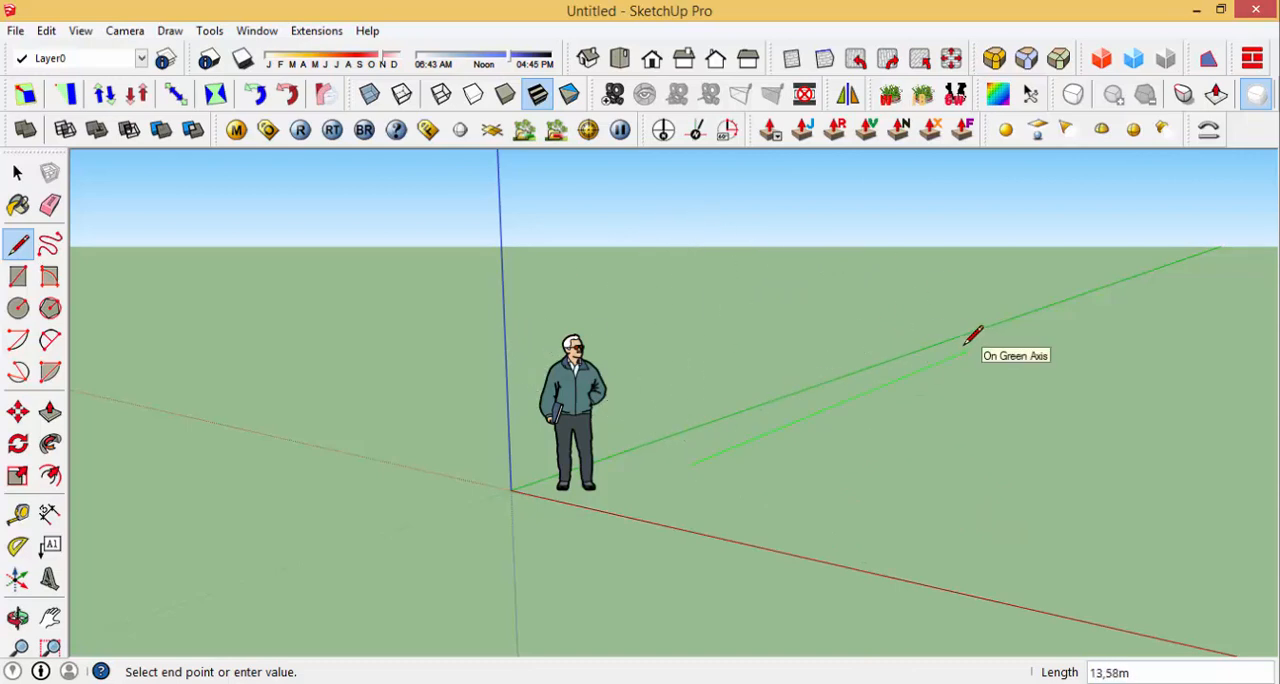
{"action": "left_click", "coordinate": [911, 372]}
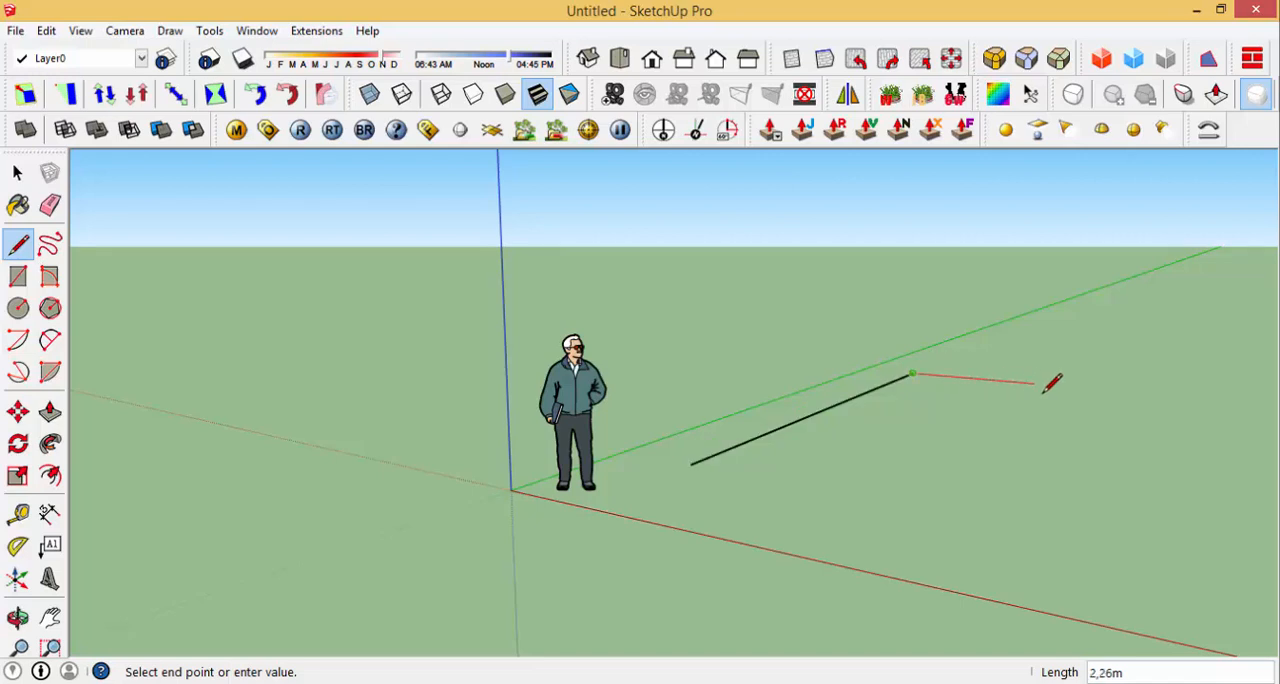
{"action": "left_click", "coordinate": [1137, 391]}
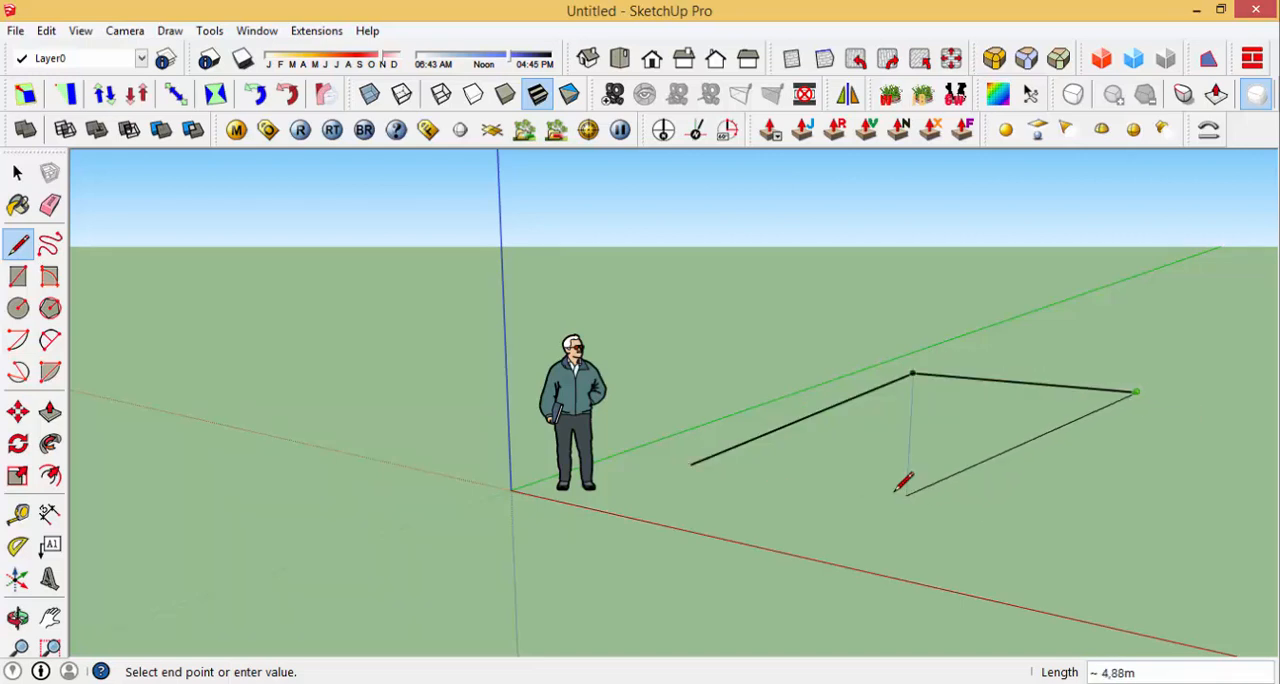
{"action": "left_click", "coordinate": [1059, 529]}
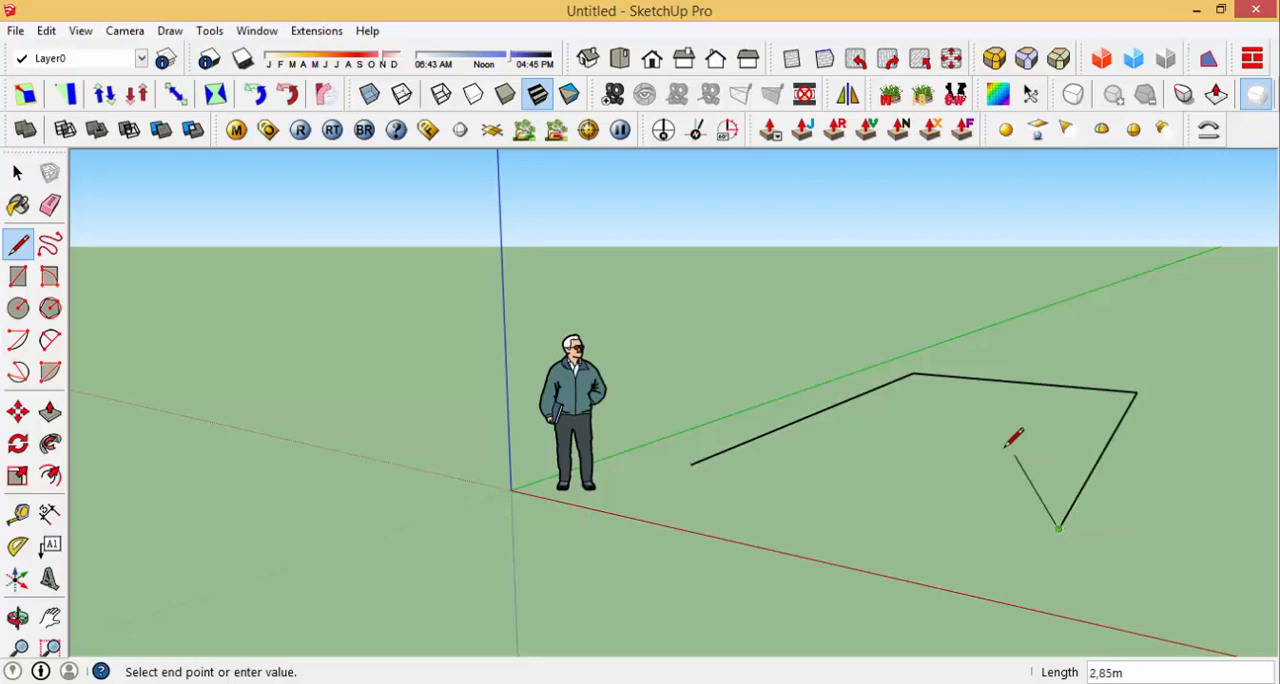
{"action": "left_click", "coordinate": [690, 464]}
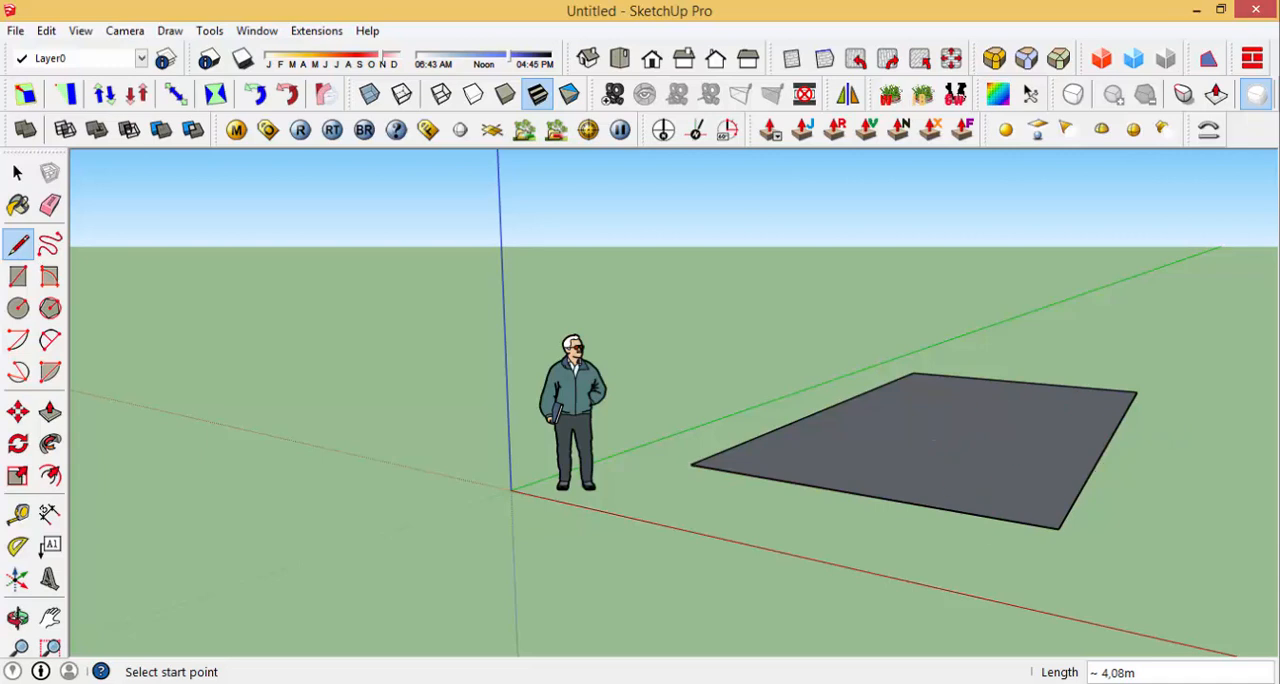
Step: Draw a closed right triangle with a base of about 5 m on the ground beside the rectangle, aligned with its front edge
{"action": "middle_click_drag", "start_coordinate": [846, 478], "coordinate": [887, 655]}
{"action": "scroll", "coordinate": [318, 388], "scroll_direction": "down", "scroll_amount": 4}
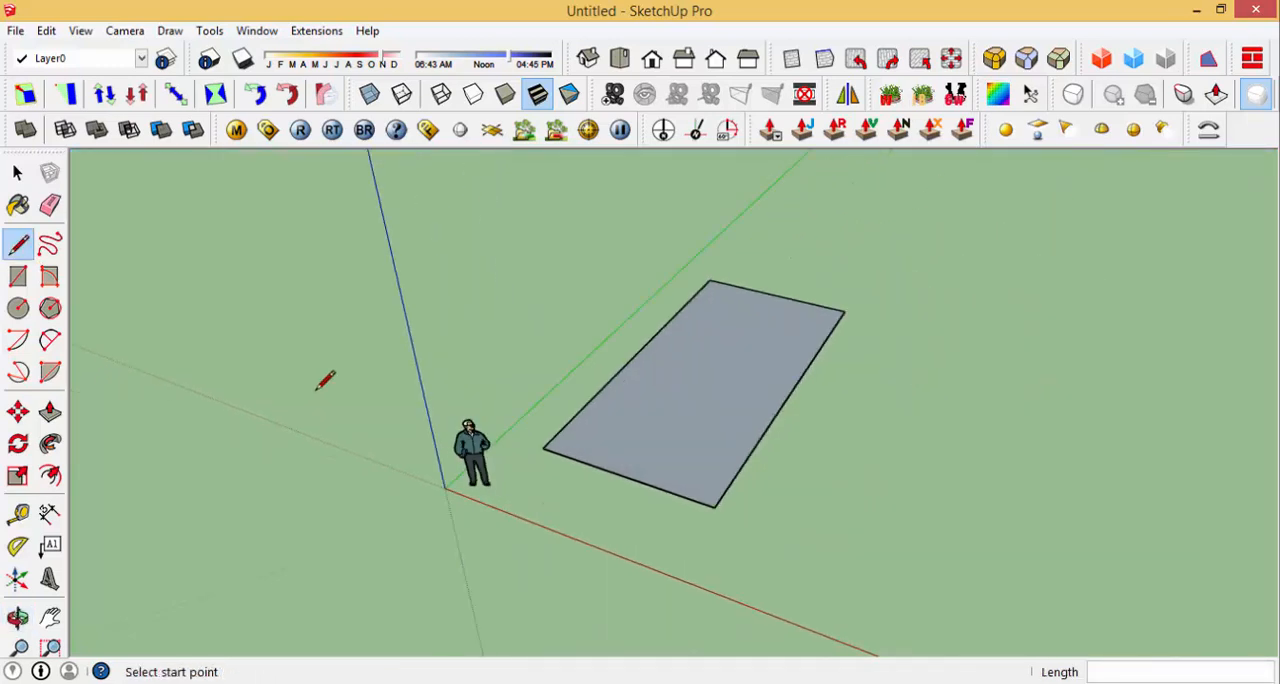
{"action": "left_click", "coordinate": [705, 514]}
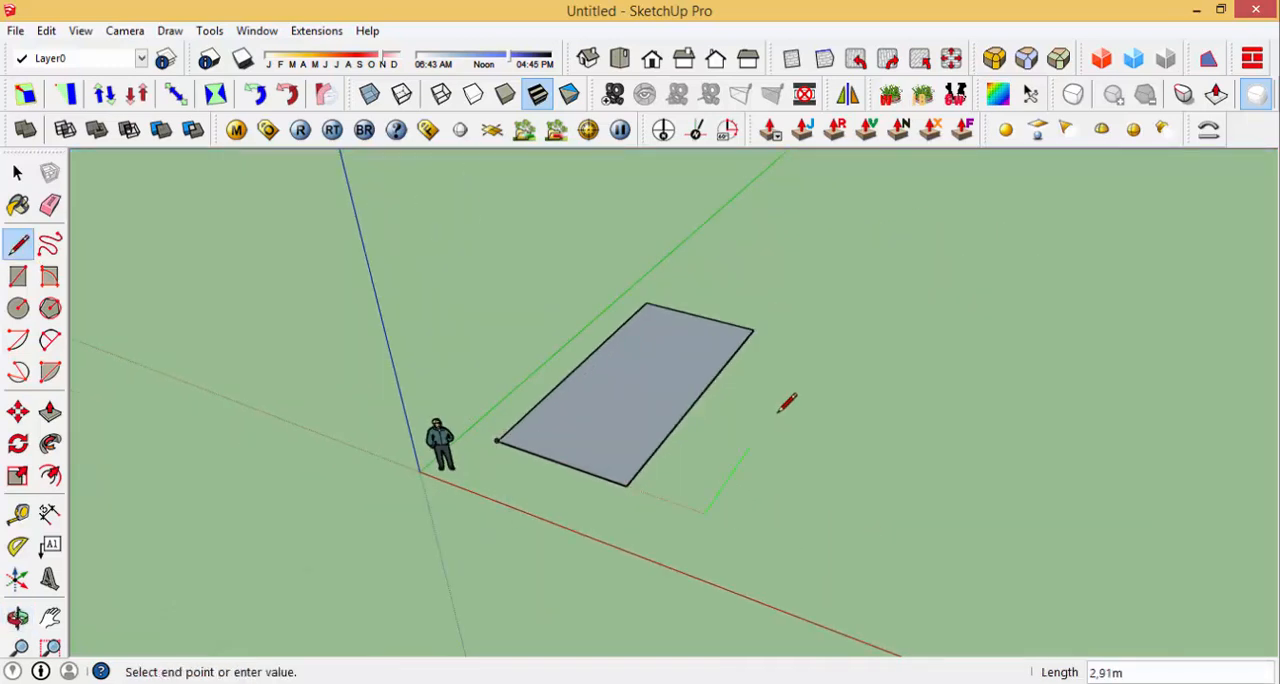
{"action": "left_click", "coordinate": [806, 364]}
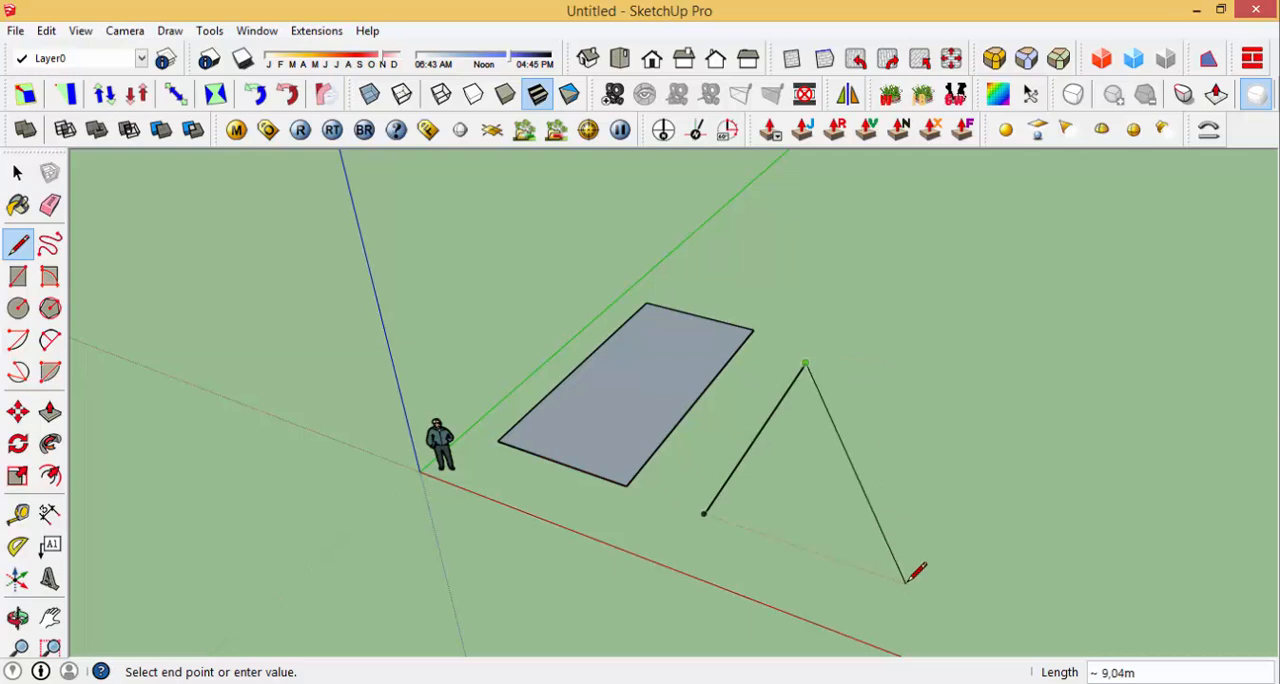
{"action": "left_click", "coordinate": [905, 583]}
{"action": "left_click", "coordinate": [708, 512]}
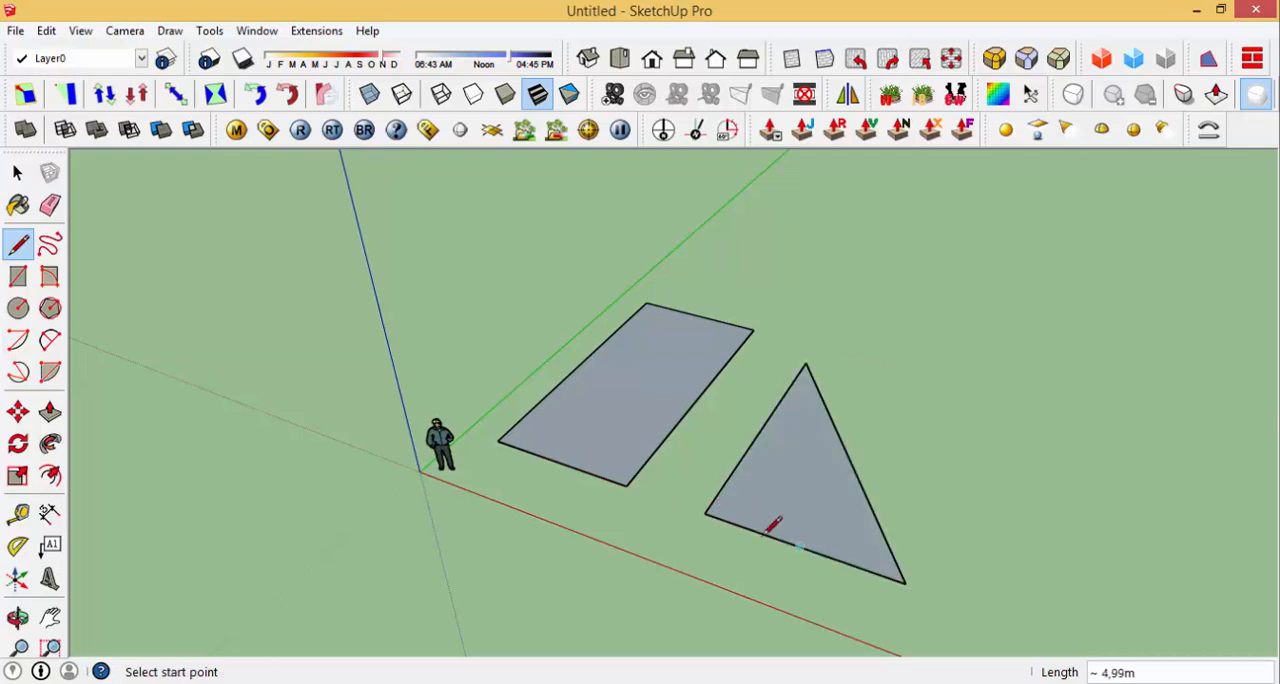
Step: Draw a closed upright rectangle about 4 m wide beside the triangle, with its sides along the blue axis
{"action": "middle_click_drag", "start_coordinate": [771, 523], "coordinate": [735, 475]}
{"action": "left_click", "coordinate": [730, 482]}
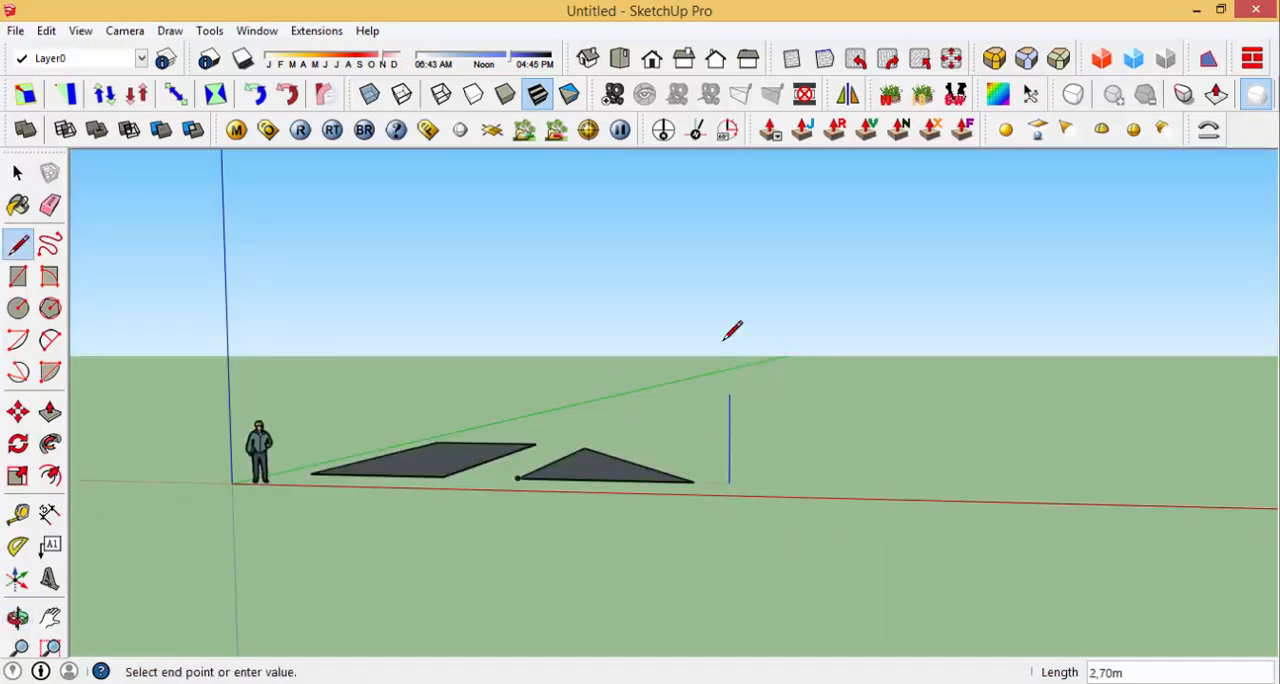
{"action": "left_click", "coordinate": [729, 302]}
{"action": "left_click", "coordinate": [881, 302]}
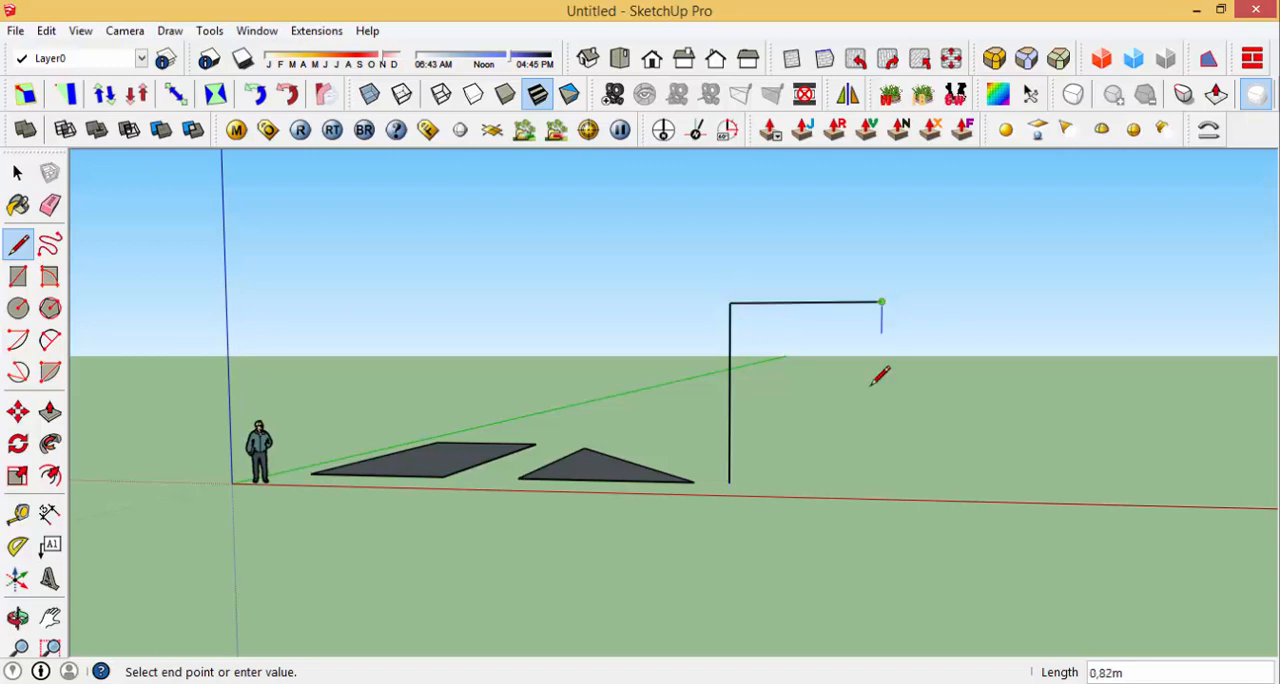
{"action": "left_click", "coordinate": [879, 485]}
{"action": "left_click", "coordinate": [730, 483]}
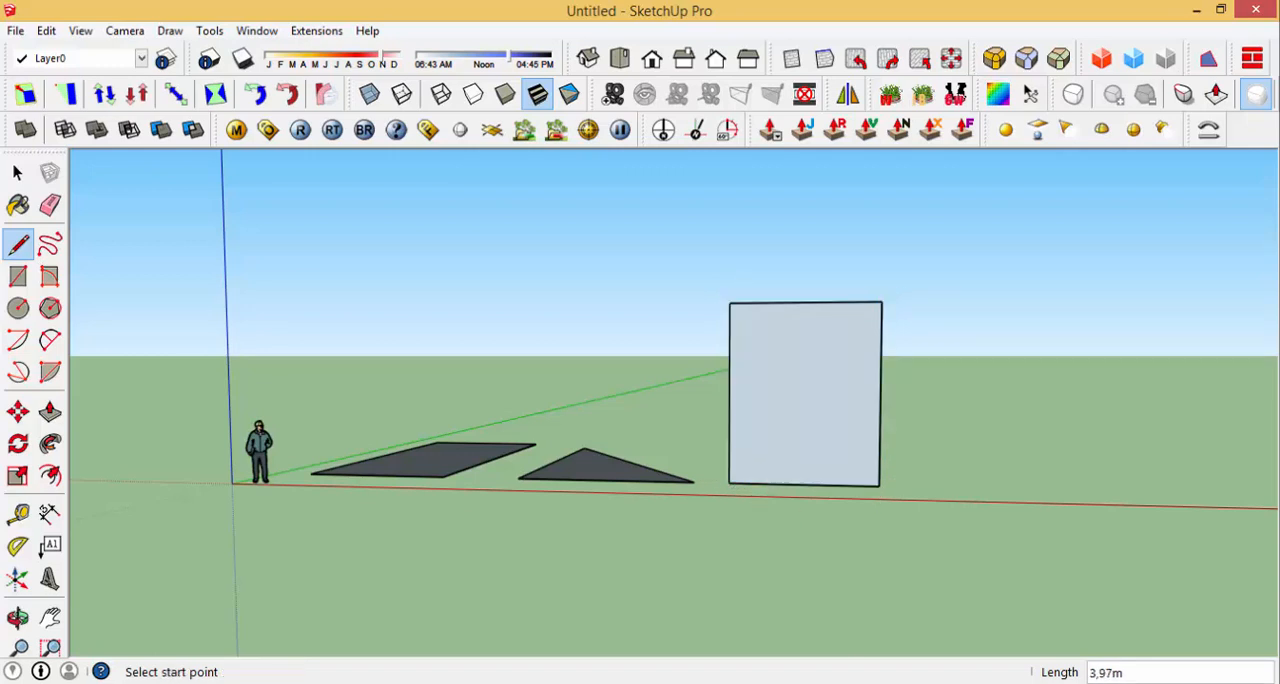
Step: Divide the upright rectangle into four equal parts with a horizontal and a vertical line between opposite edge midpoints
{"action": "left_click", "coordinate": [729, 393]}
{"action": "left_click", "coordinate": [880, 394]}
{"action": "left_click", "coordinate": [800, 480]}
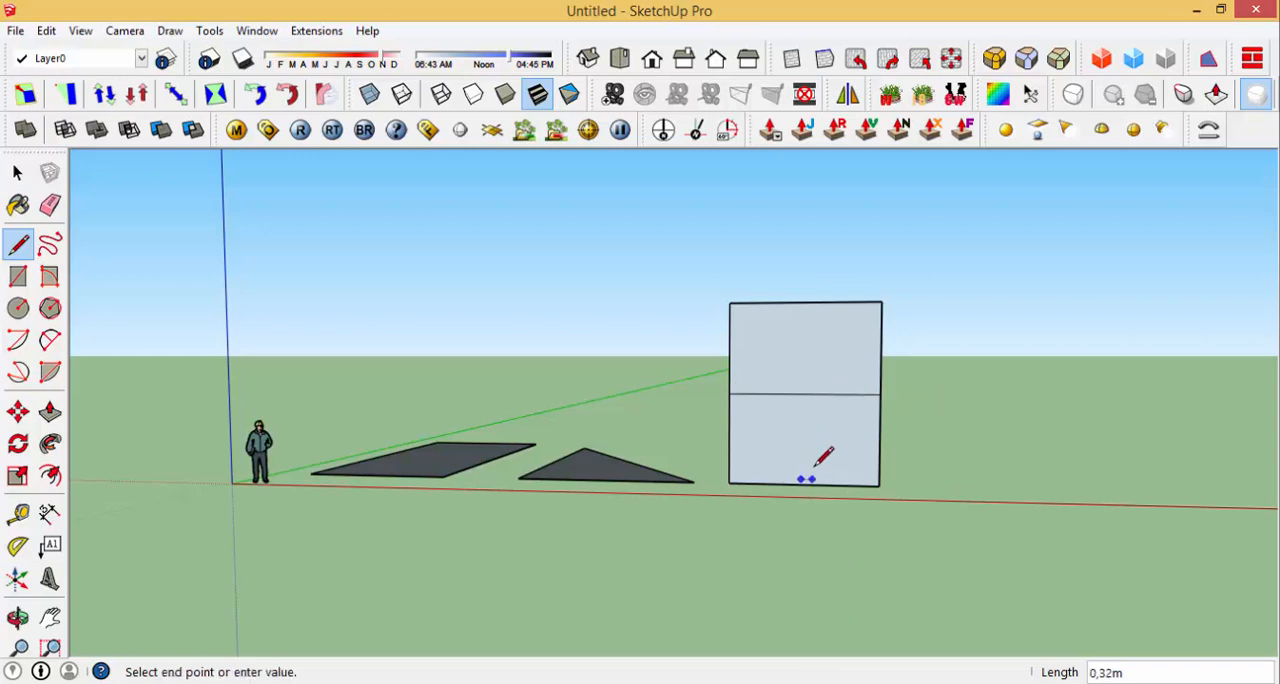
{"action": "key", "text": "Escape"}
{"action": "left_click", "coordinate": [803, 484]}
{"action": "left_click", "coordinate": [805, 301]}
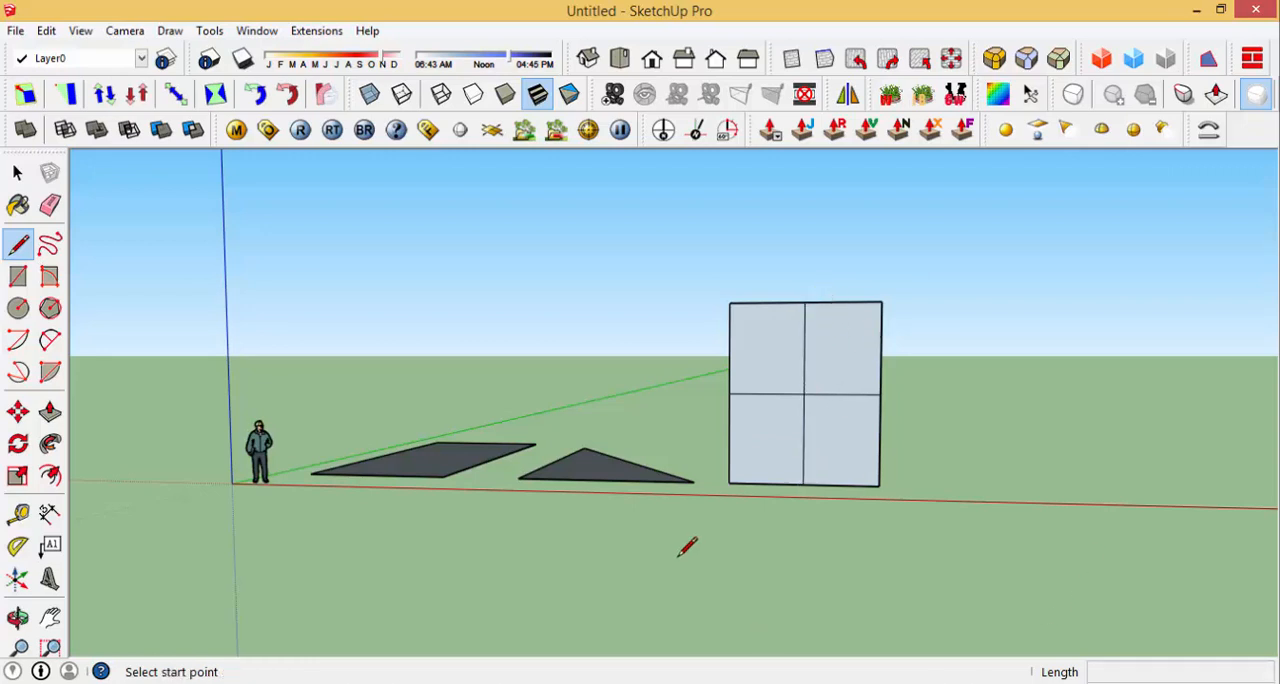
Step: Divide the ground rectangle into four equal parts with two lines joining the midpoints of opposite edges
{"action": "middle_click_drag", "start_coordinate": [686, 548], "coordinate": [740, 531]}
{"action": "scroll", "coordinate": [520, 408], "scroll_direction": "up", "scroll_amount": 3}
{"action": "scroll", "coordinate": [700, 505], "scroll_direction": "up", "scroll_amount": 3}
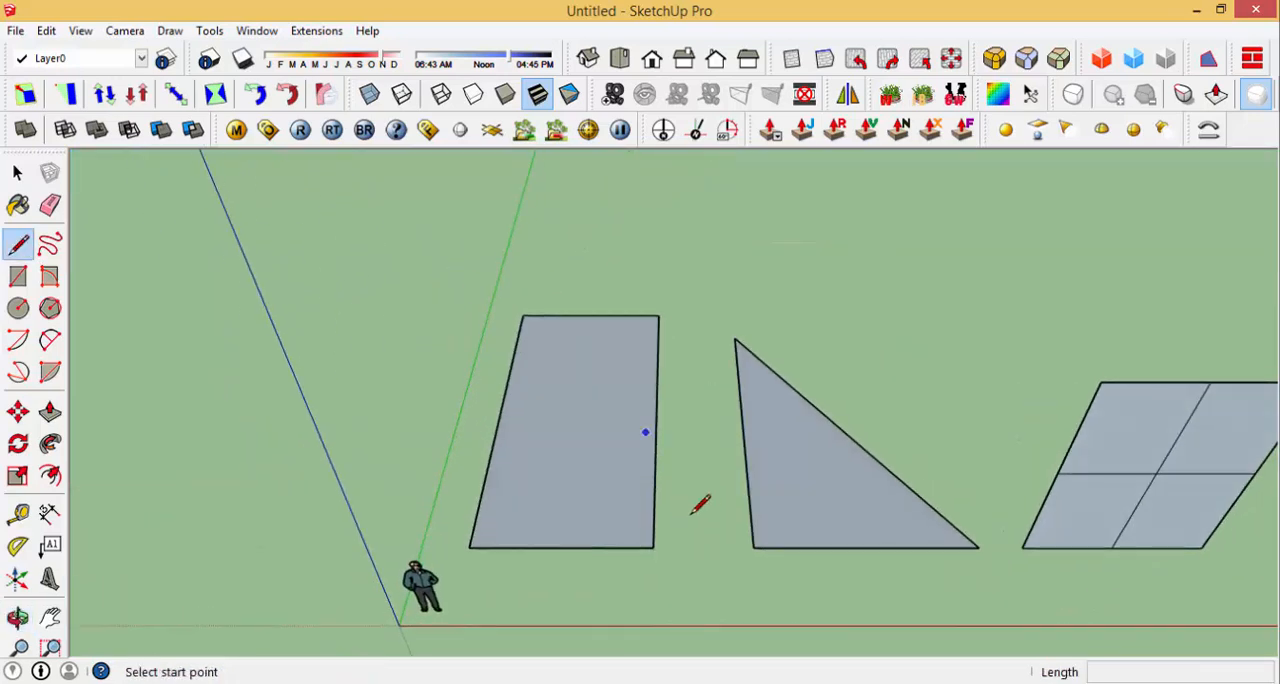
{"action": "scroll", "coordinate": [690, 520], "scroll_direction": "down", "scroll_amount": 2}
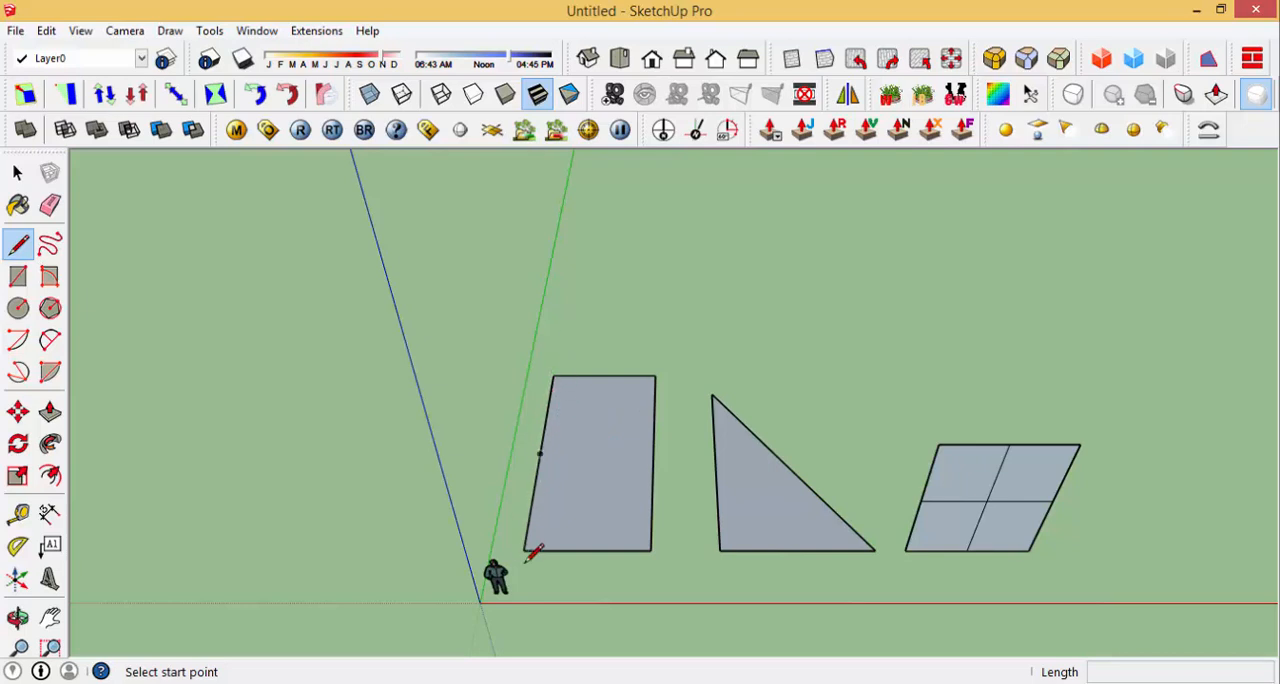
{"action": "left_click", "coordinate": [540, 454]}
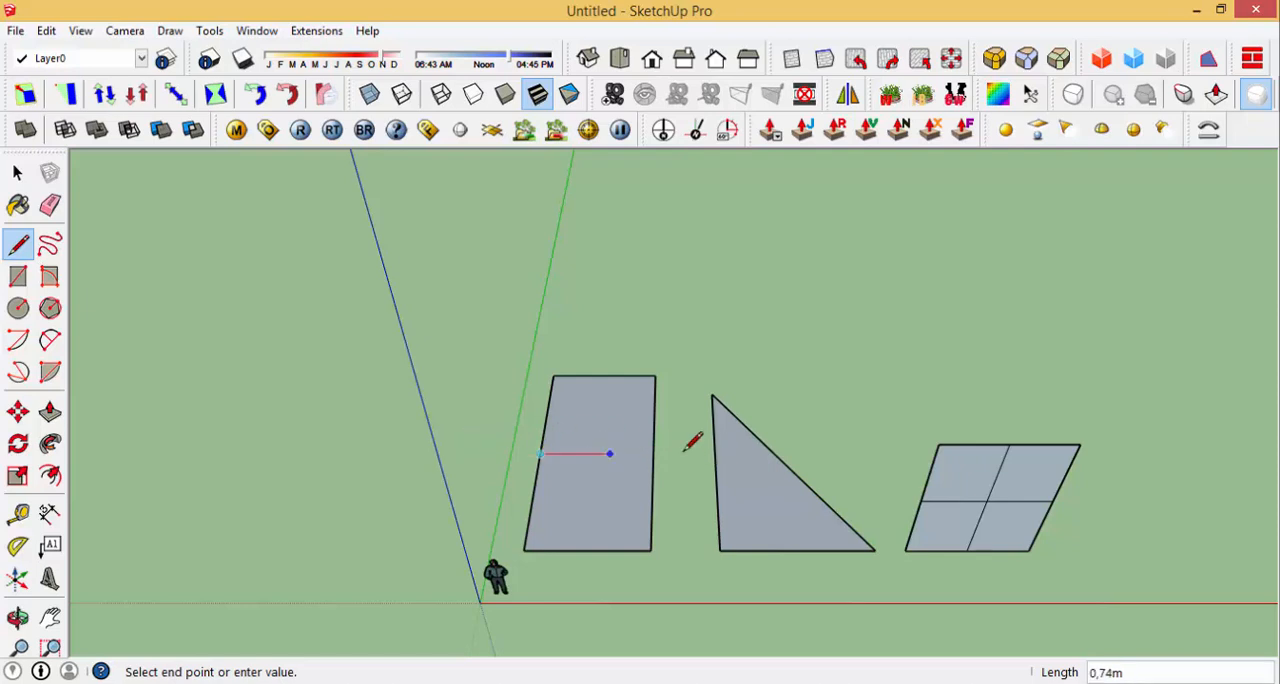
{"action": "left_click", "coordinate": [645, 452]}
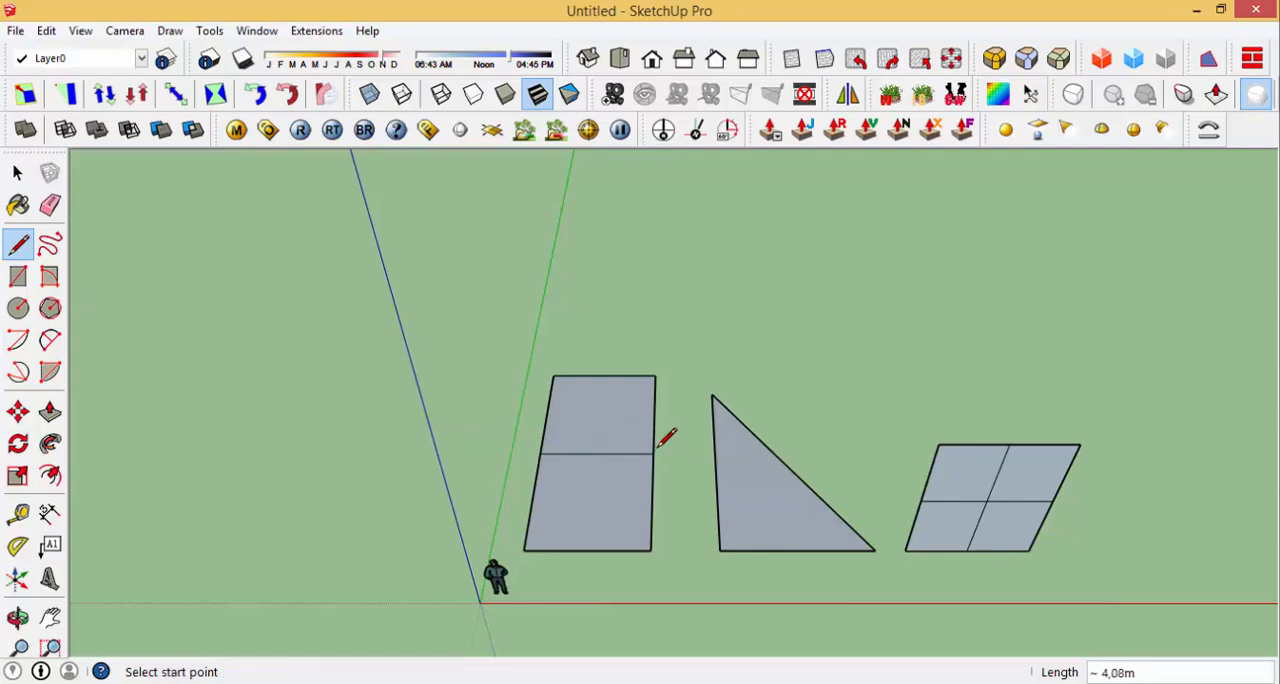
{"action": "left_click", "coordinate": [589, 550]}
{"action": "left_click", "coordinate": [603, 377]}
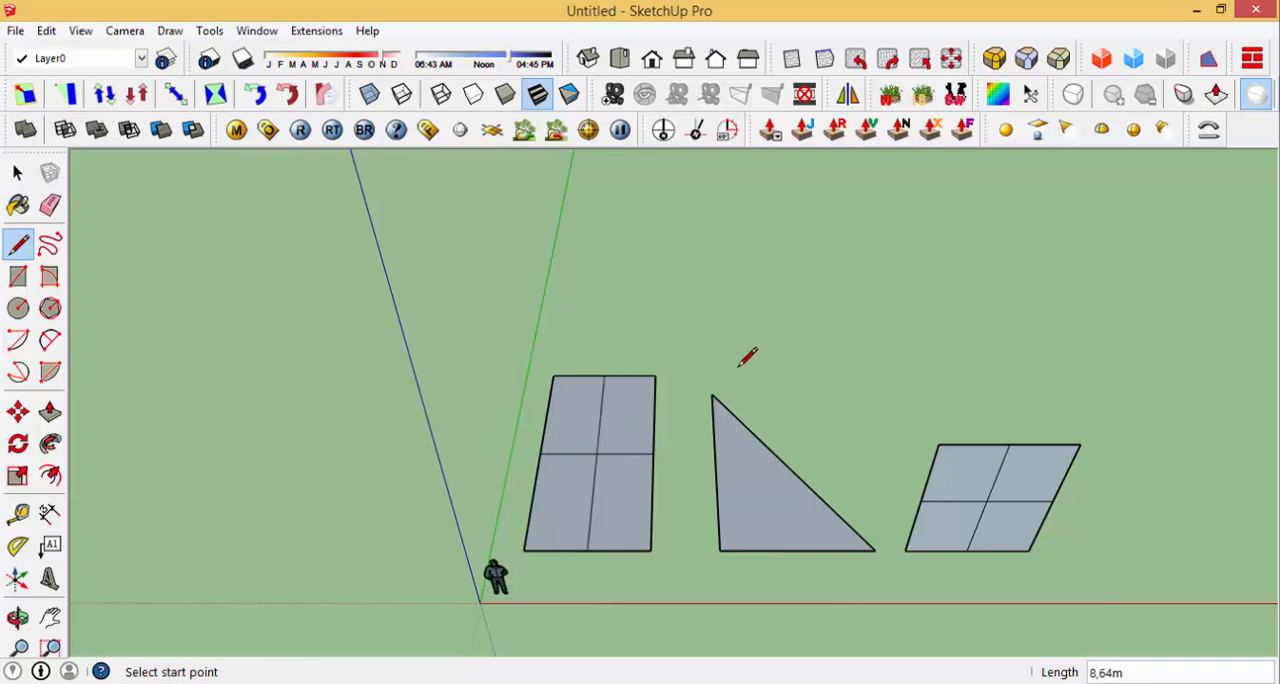
Step: Draw lines from the midpoints of the triangle's two perpendicular sides to the midpoint of its hypotenuse
{"action": "left_click", "coordinate": [716, 463]}
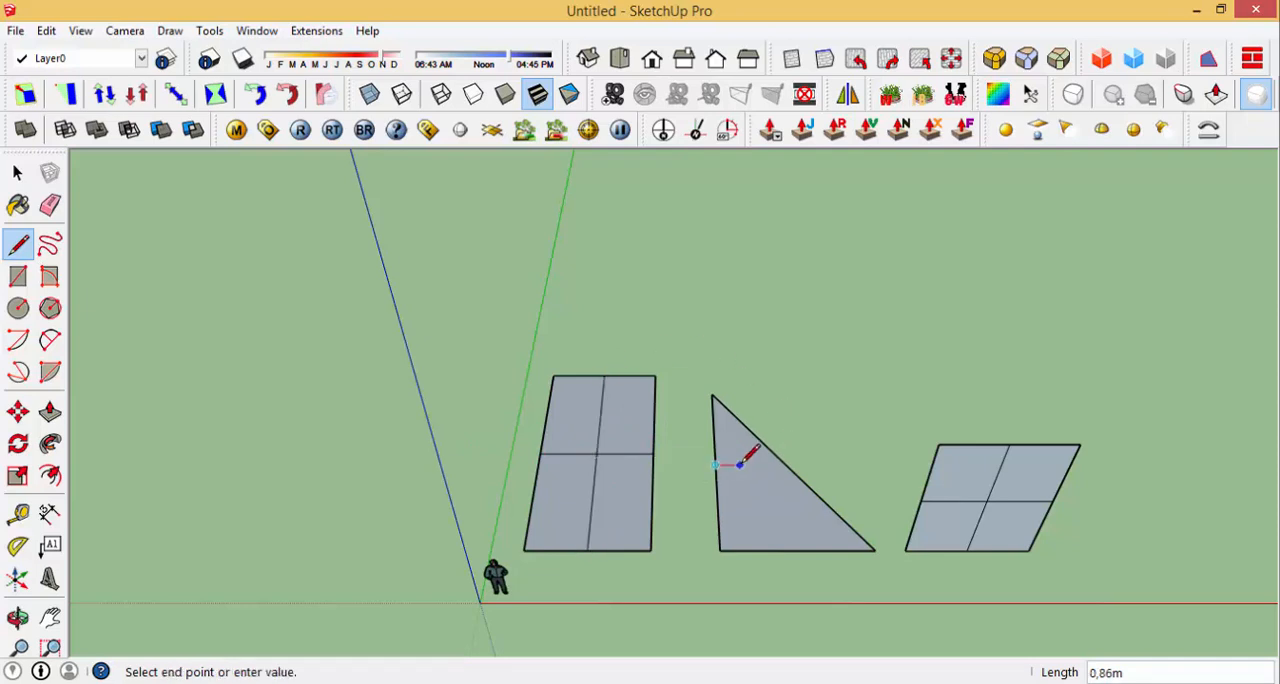
{"action": "left_click", "coordinate": [789, 465]}
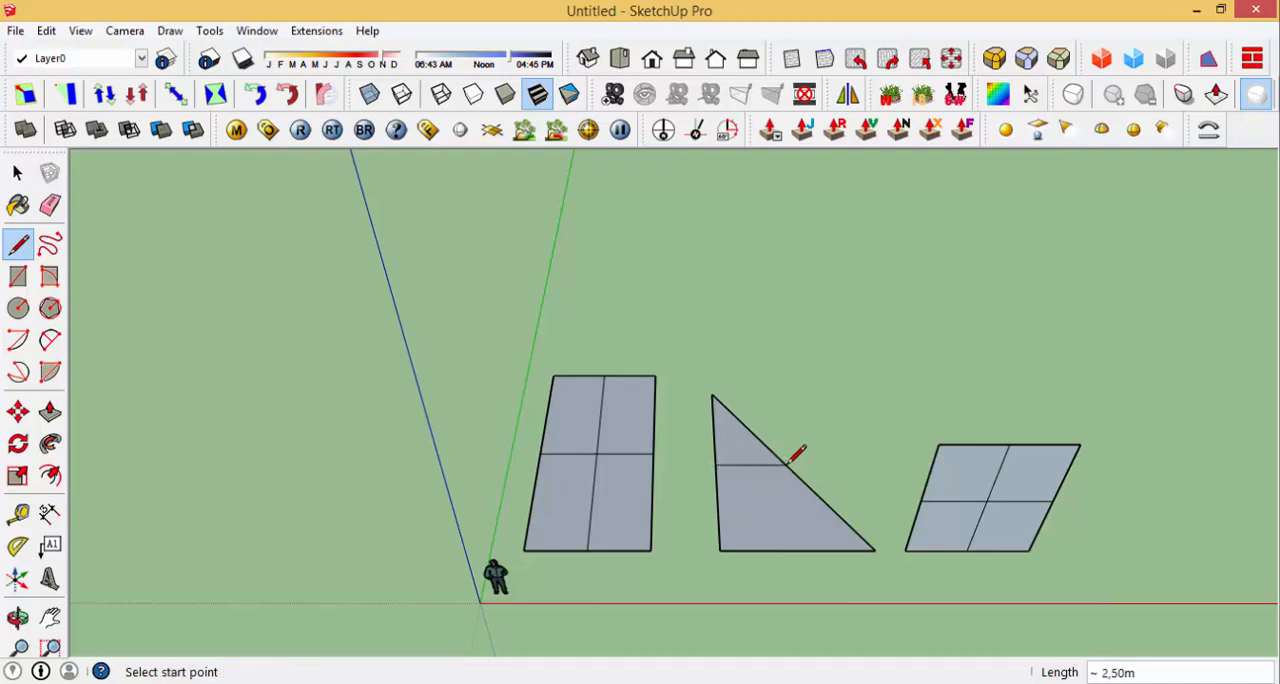
{"action": "left_click", "coordinate": [797, 551]}
{"action": "left_click", "coordinate": [789, 465]}
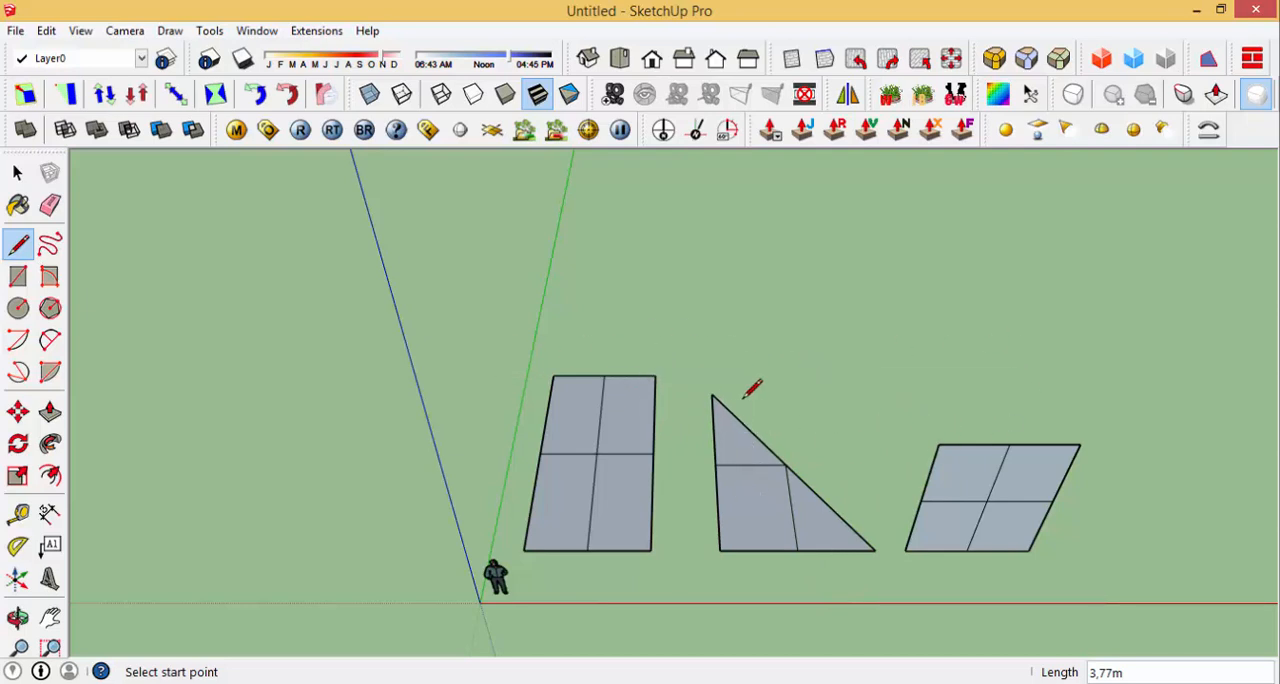
Step: Draw a line about 2.5 m along the red axis from the triangle's apex, then connect its end to the hypotenuse midpoint
{"action": "left_click", "coordinate": [711, 395]}
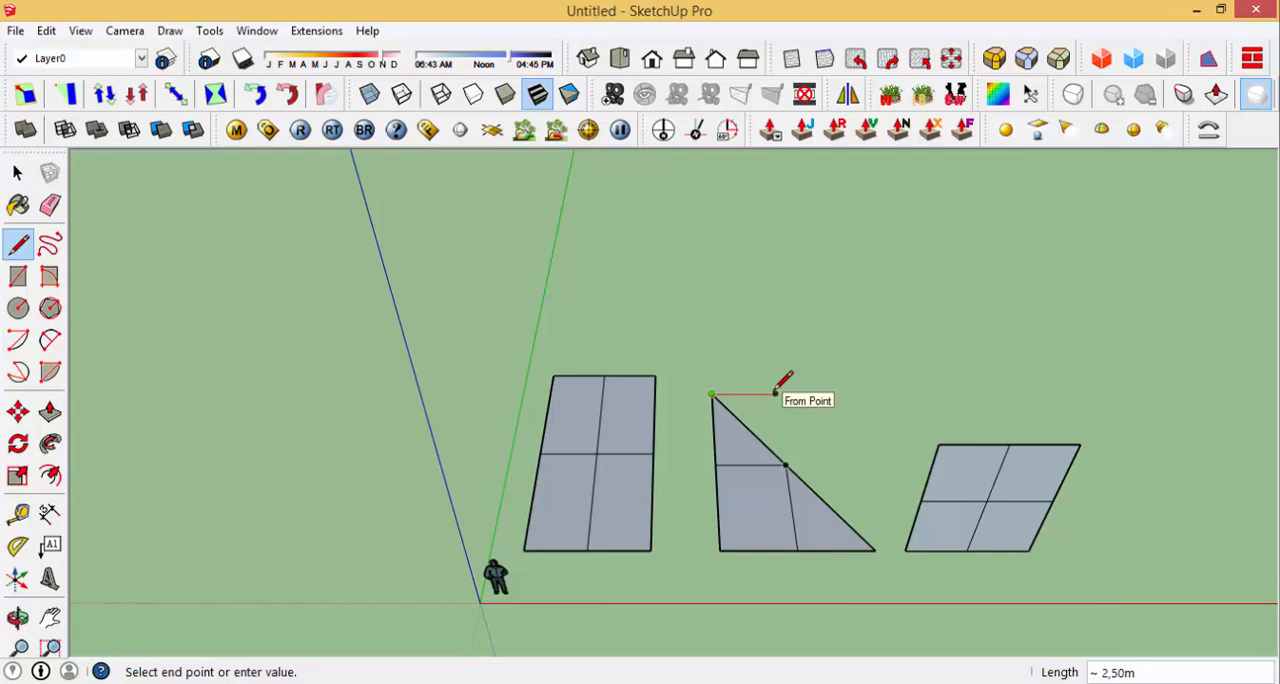
{"action": "left_click", "coordinate": [775, 393]}
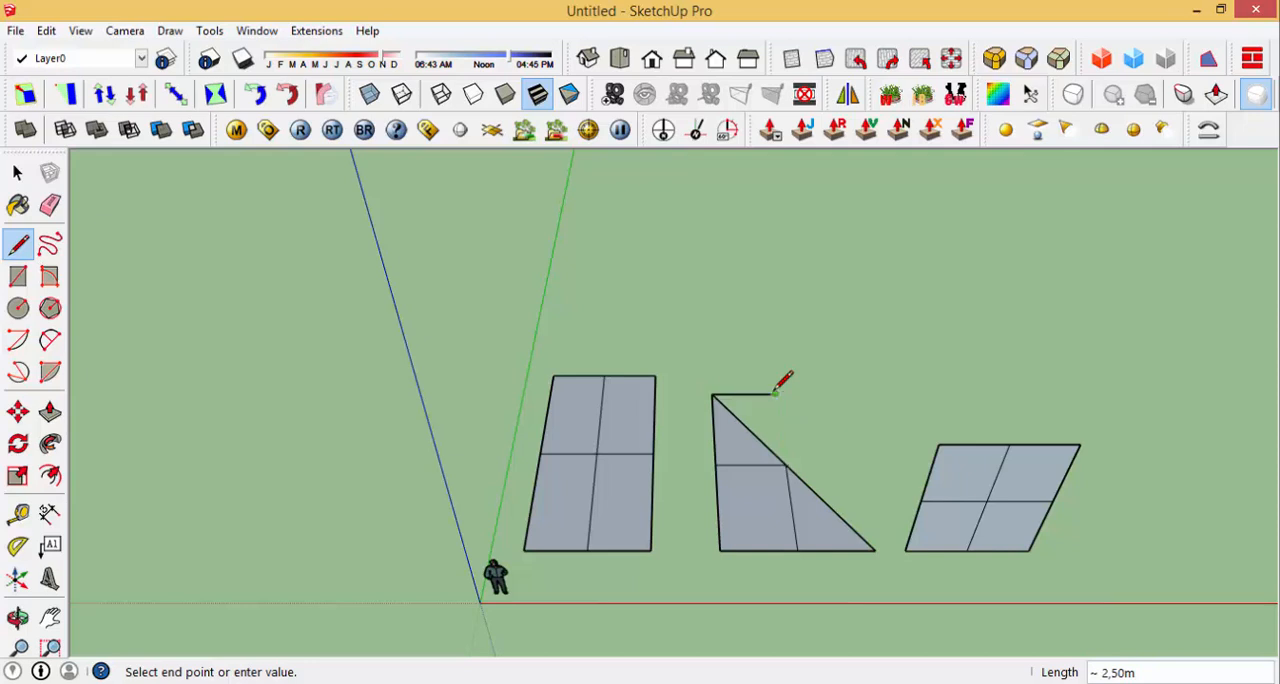
{"action": "left_click", "coordinate": [786, 466]}
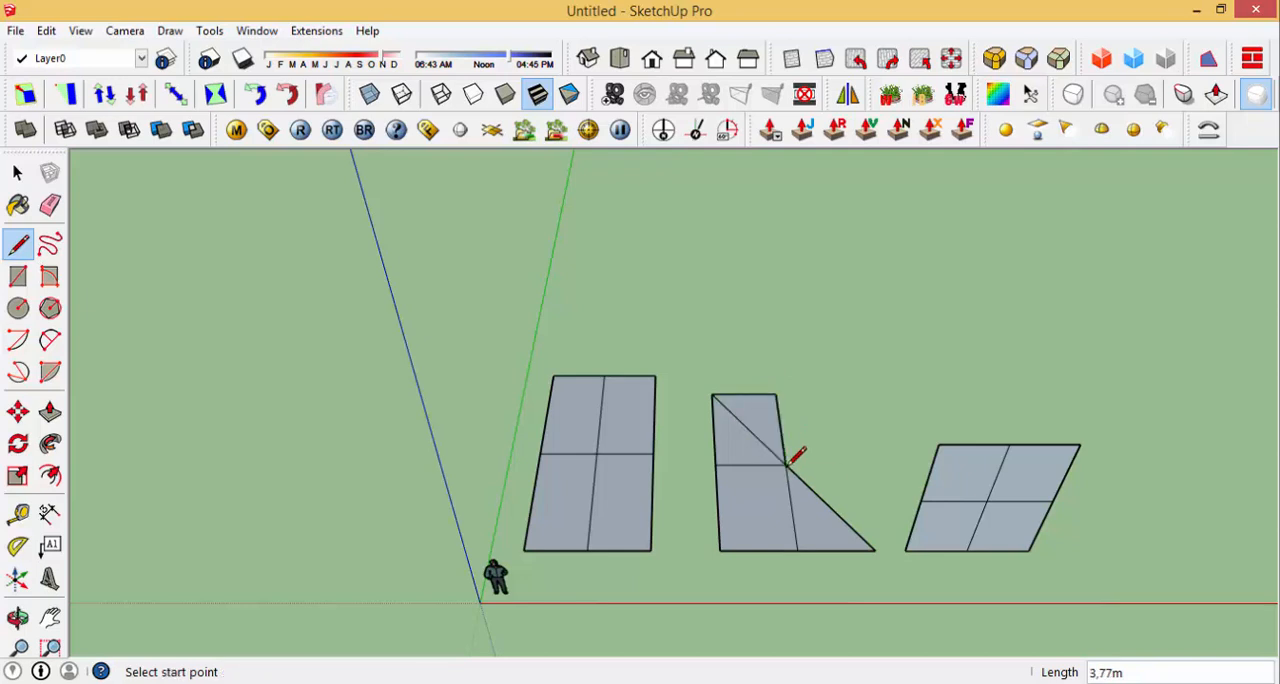
Step: Complete the rectangle around the triangle, drawing a 2.5 m line from the hypotenuse midpoint and closing the remaining outer edges
{"action": "left_click", "coordinate": [786, 466]}
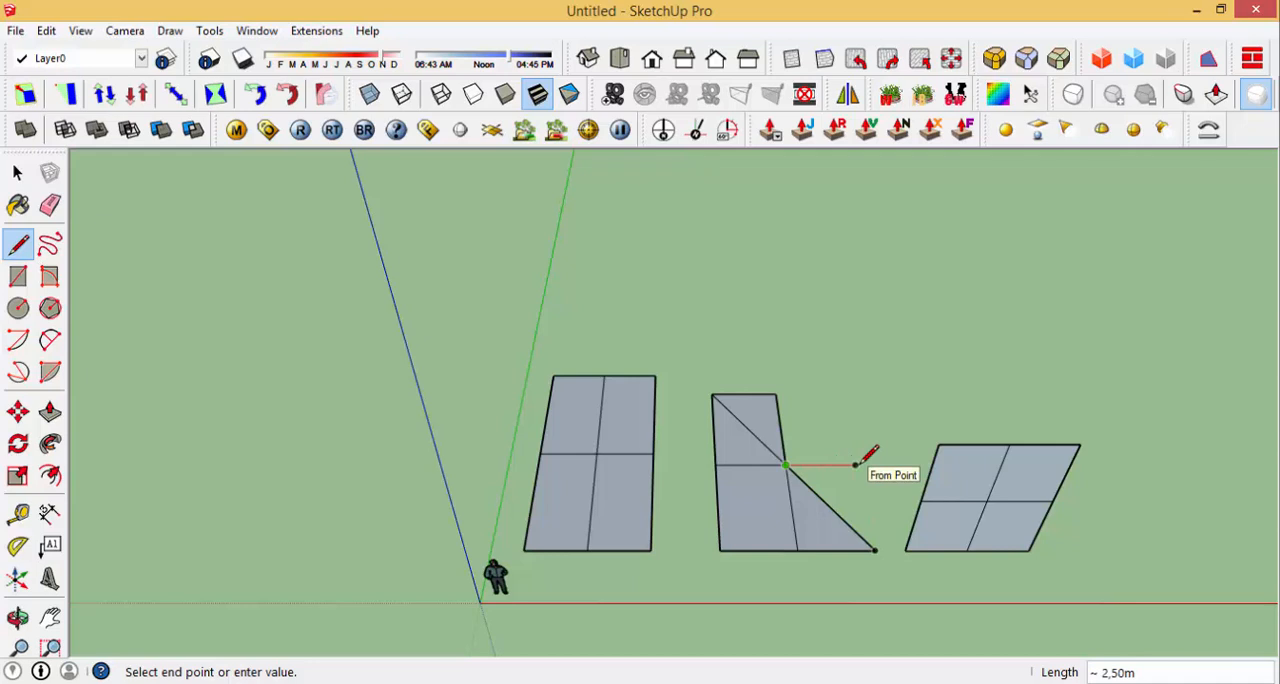
{"action": "left_click", "coordinate": [856, 464]}
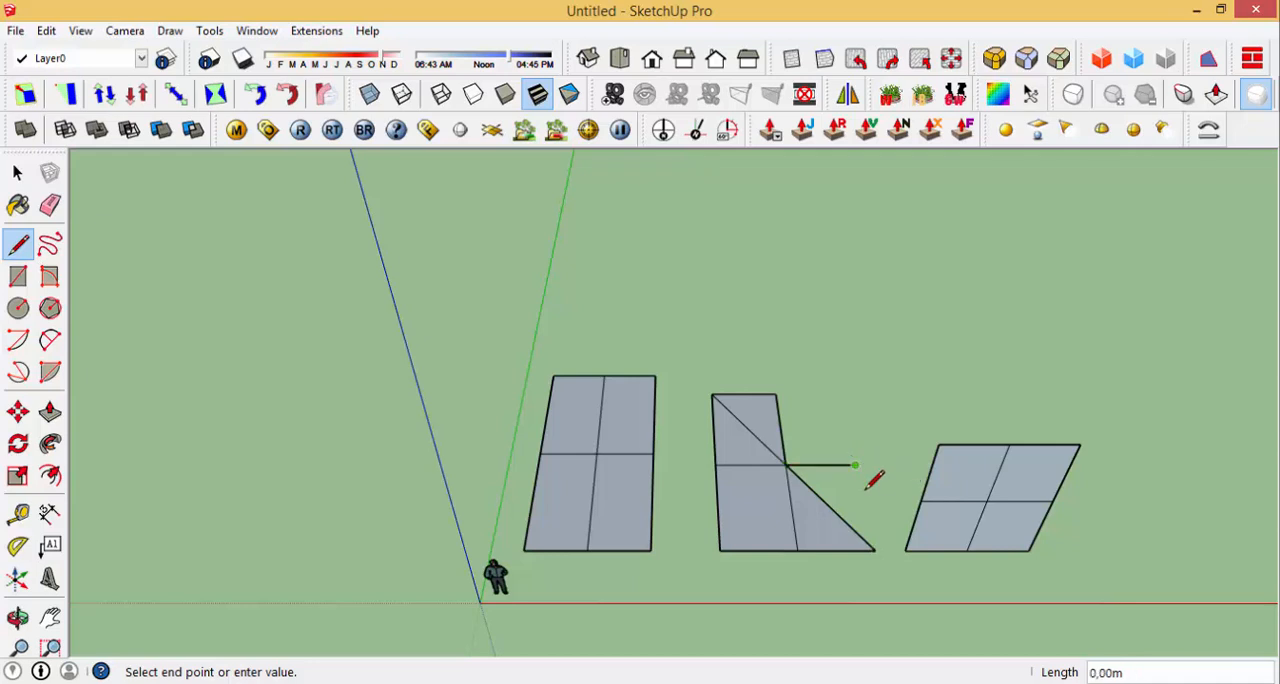
{"action": "left_click", "coordinate": [876, 550]}
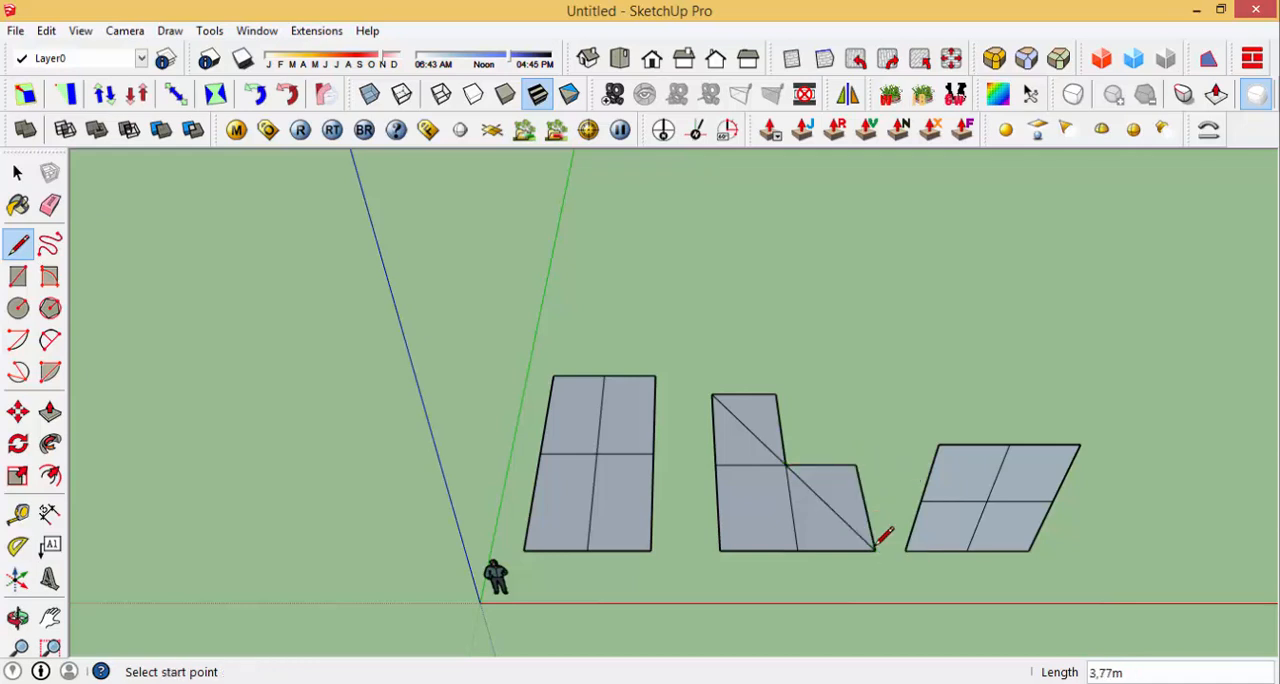
{"action": "left_click", "coordinate": [856, 464]}
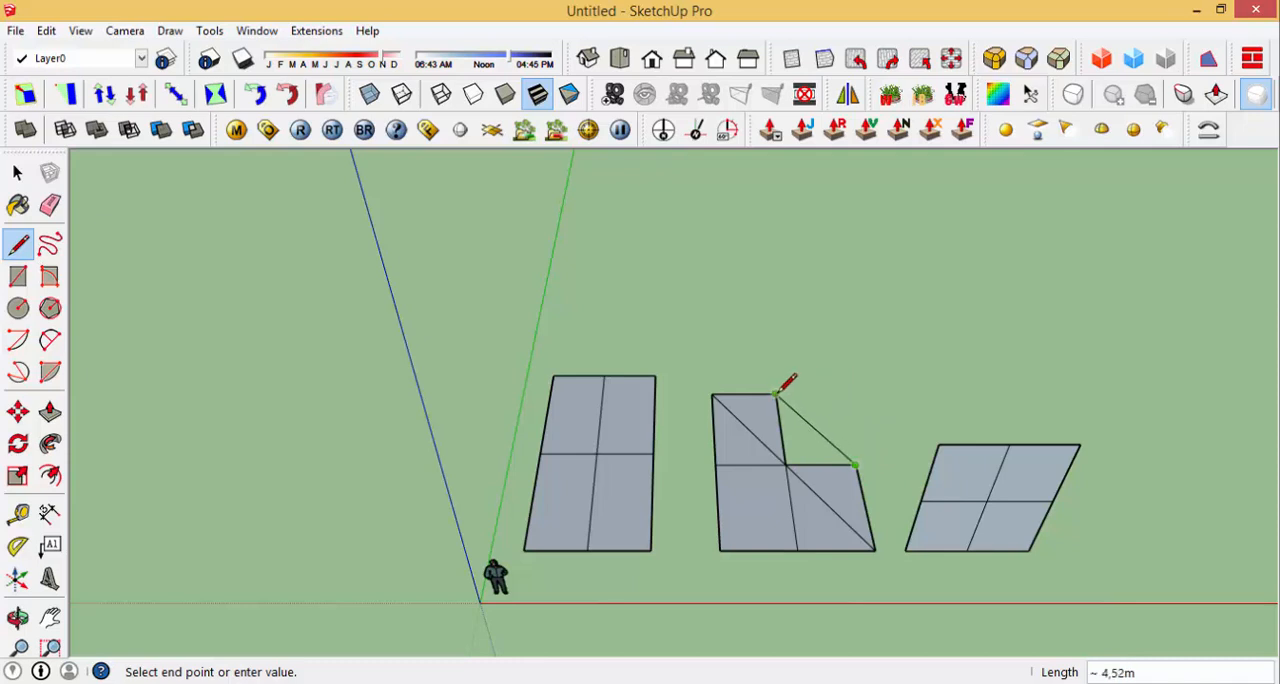
{"action": "left_click", "coordinate": [840, 393]}
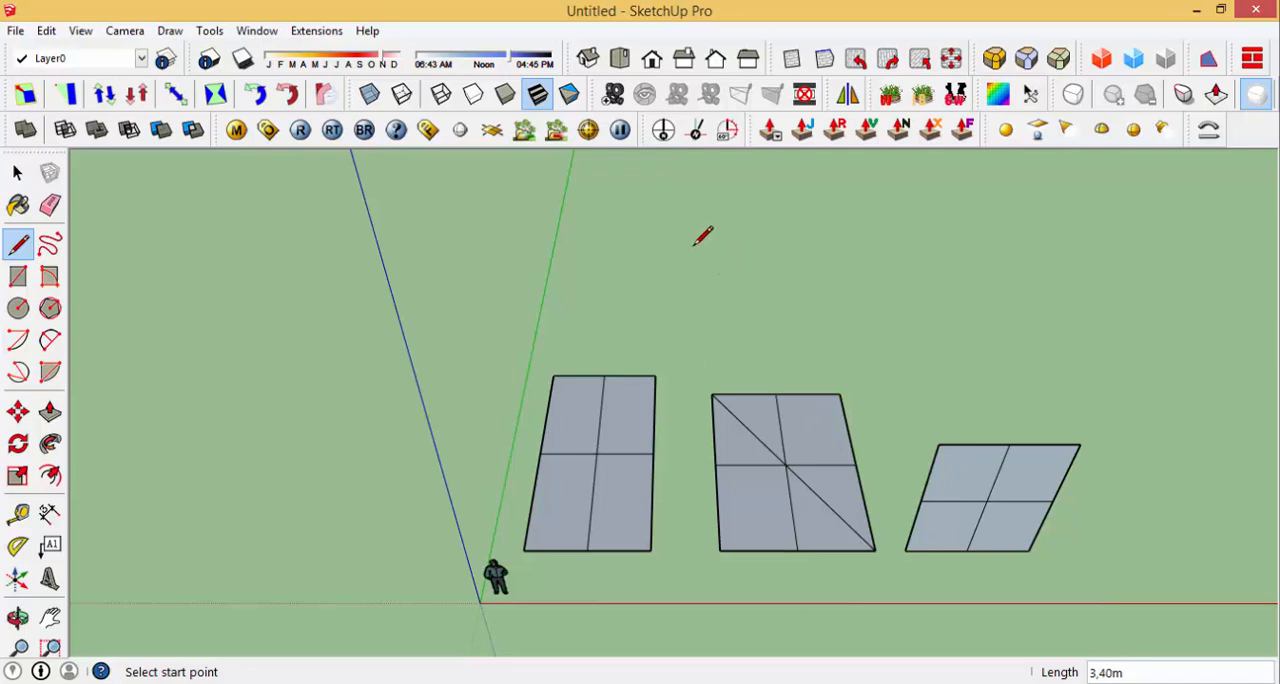
Step: Draw a closed 1.5 m by 3.5 m rectangle on the ground with lines along the red and green axes, entering exact lengths
{"action": "left_click", "coordinate": [662, 236]}
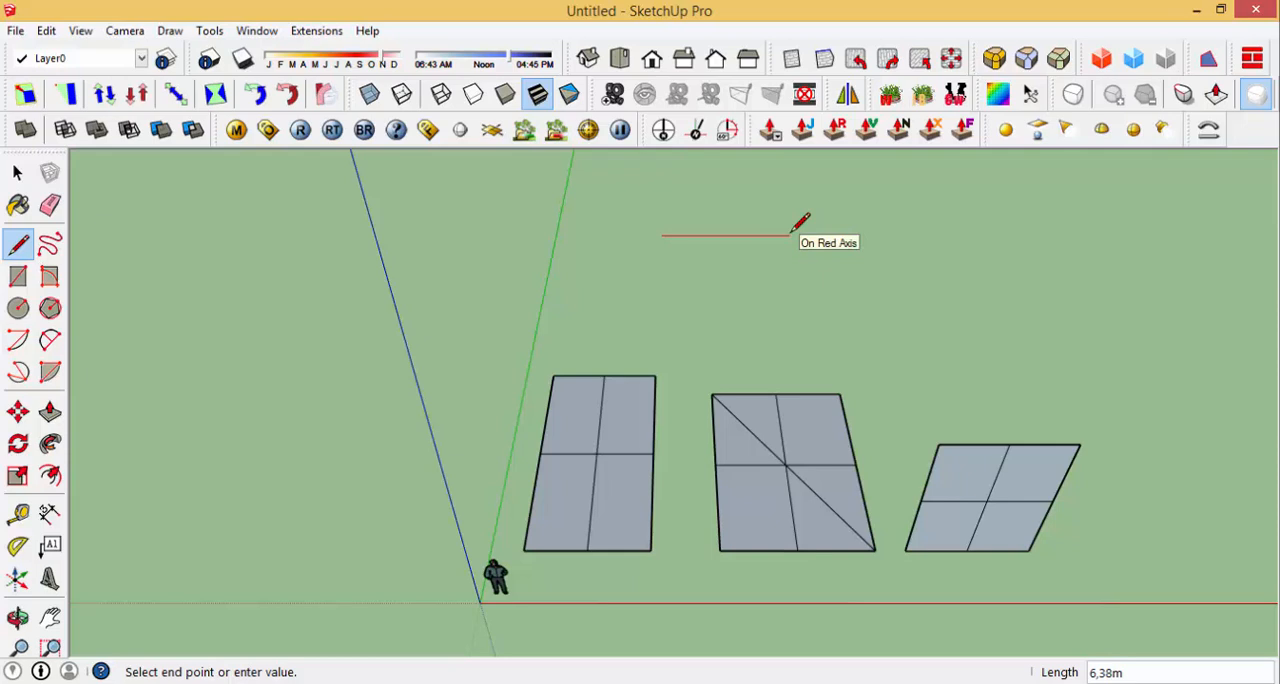
{"action": "type", "text": ",5"}
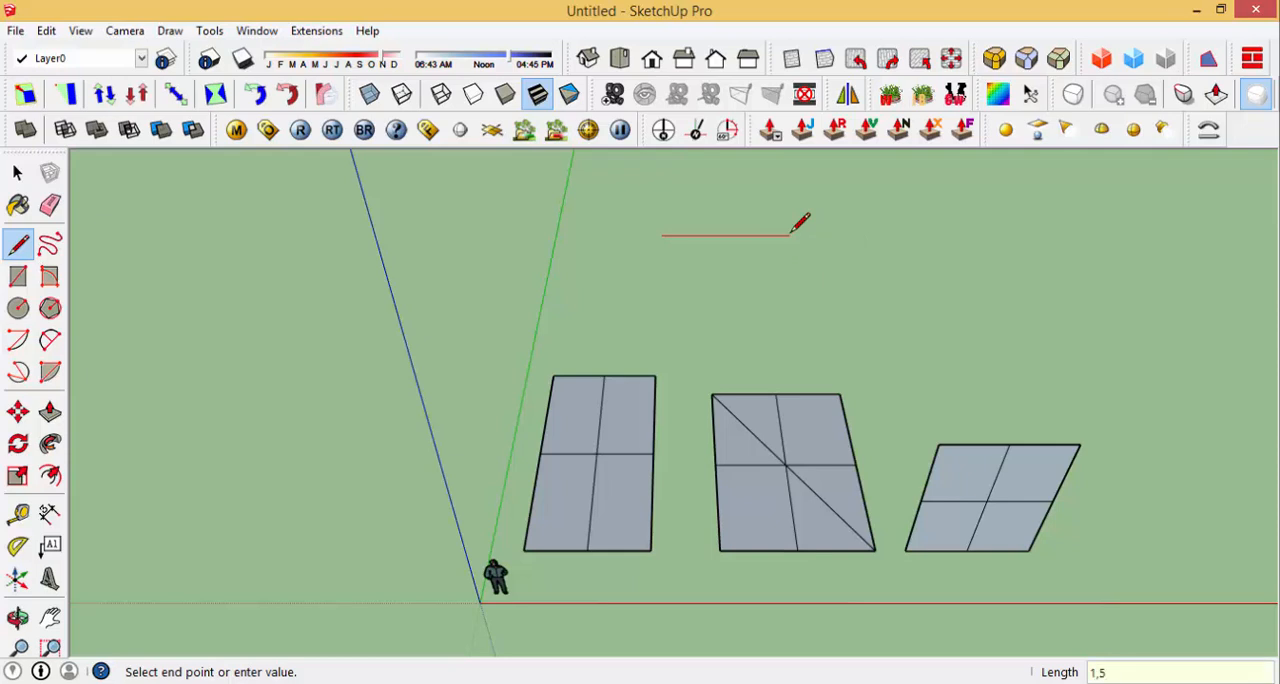
{"action": "key", "text": "Return"}
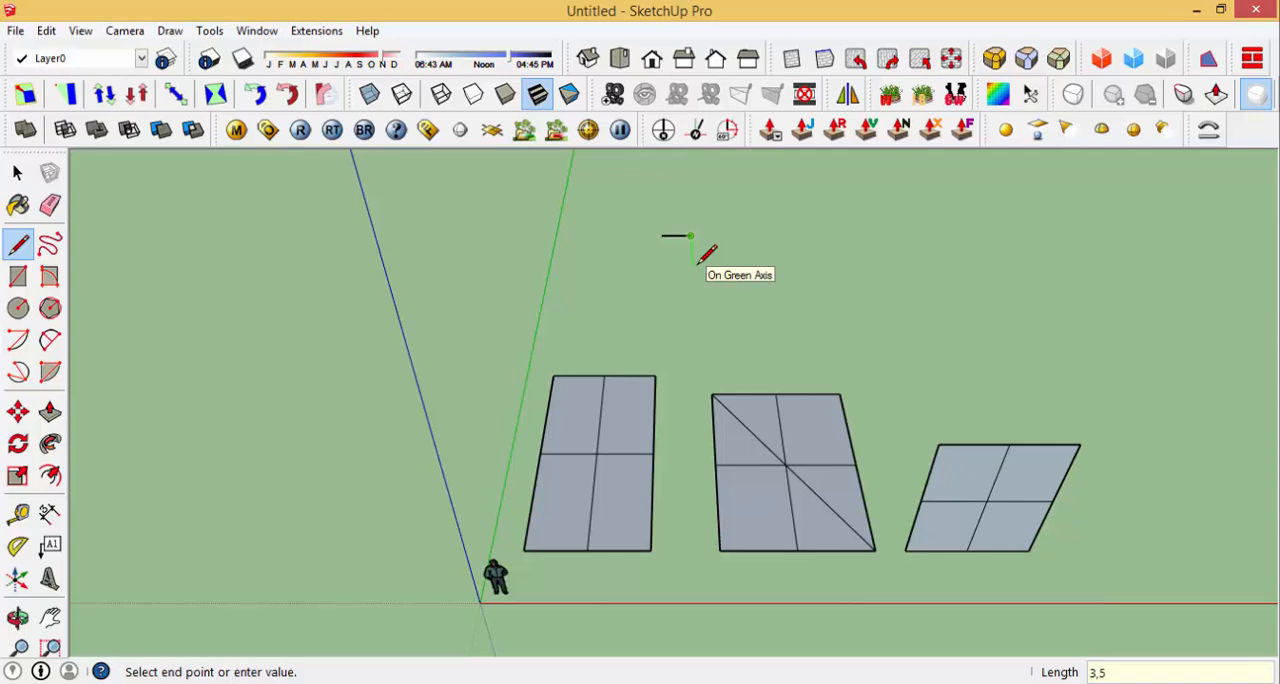
{"action": "key", "text": "Return"}
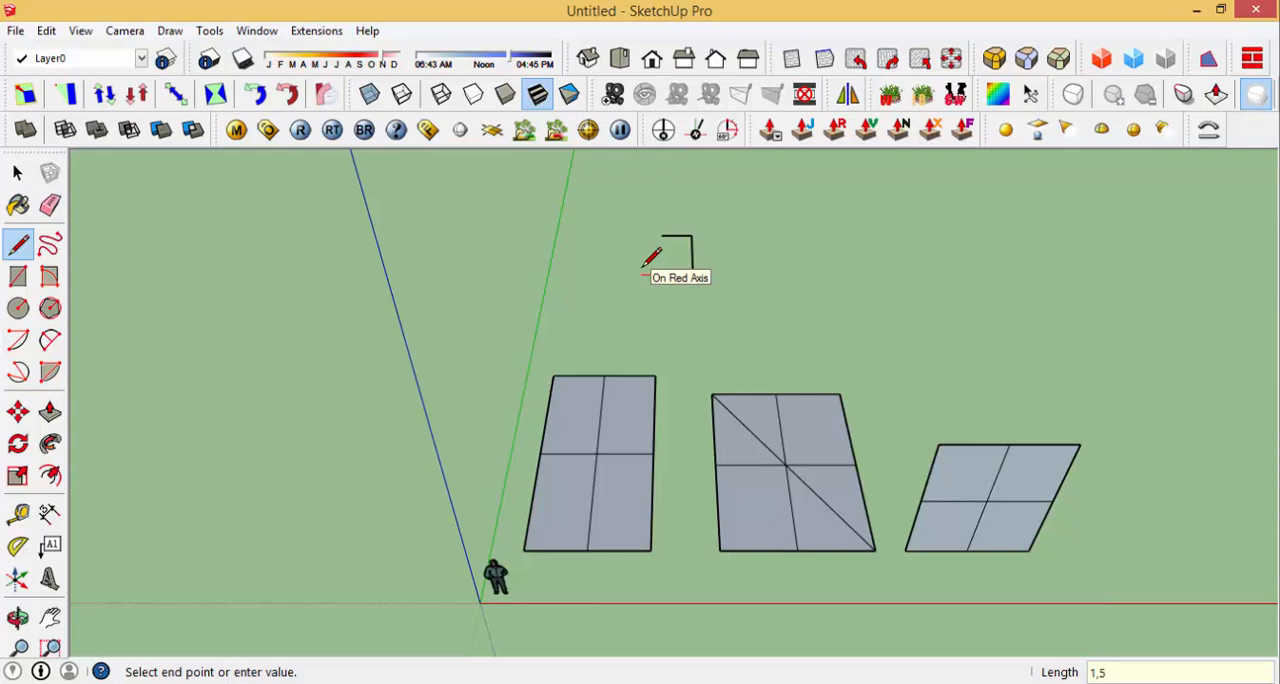
{"action": "key", "text": "Return"}
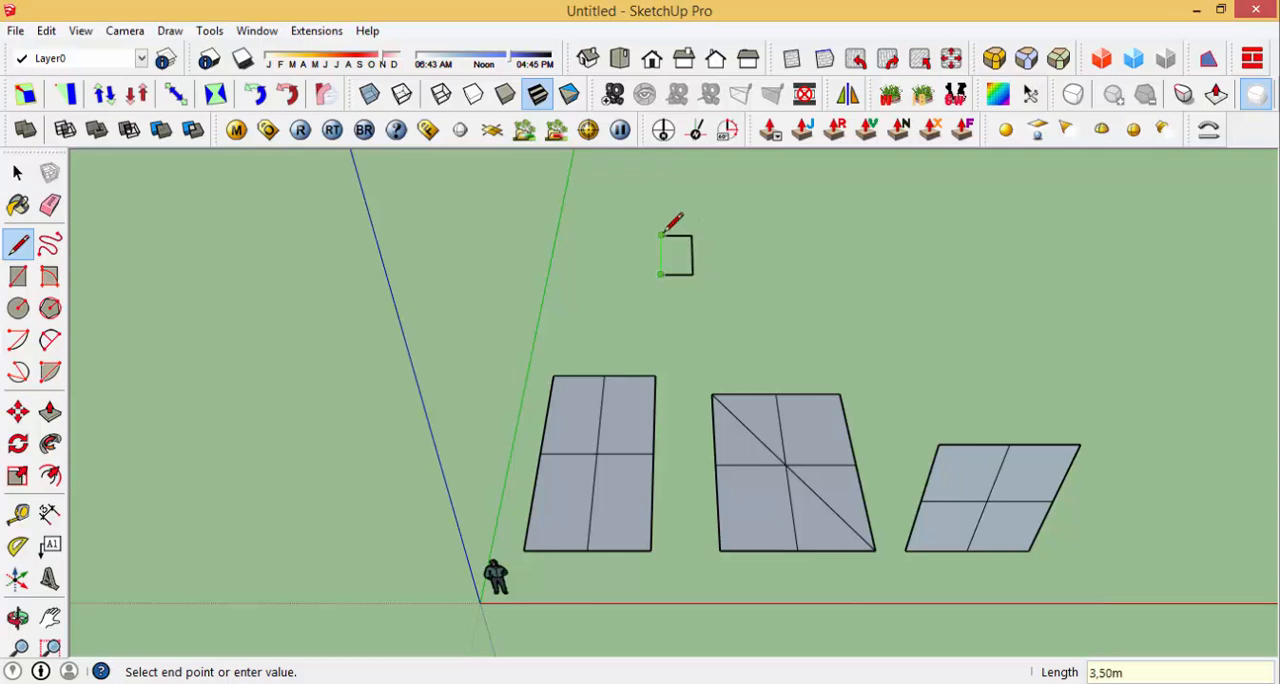
{"action": "left_click", "coordinate": [662, 236]}
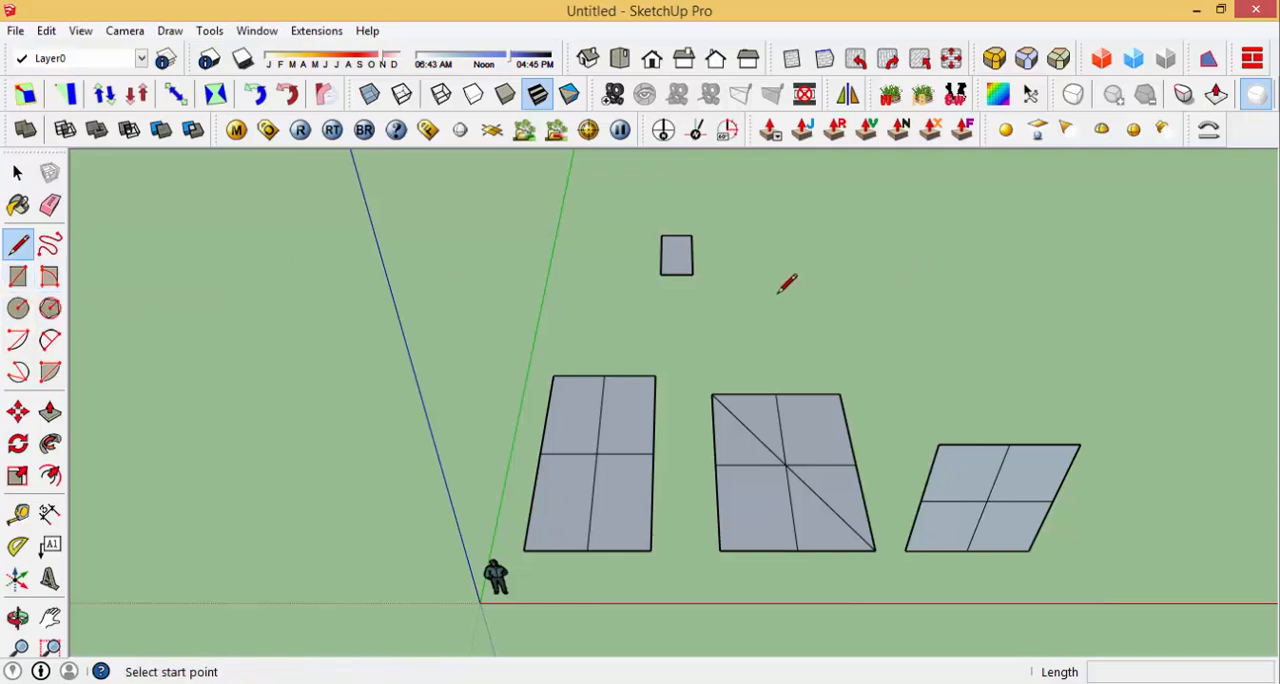
Step: Draw a large ground rectangle about 13.28 m by 8.55 m beside the small line-drawn one, using the Rectangle tool
{"action": "key", "text": "r"}
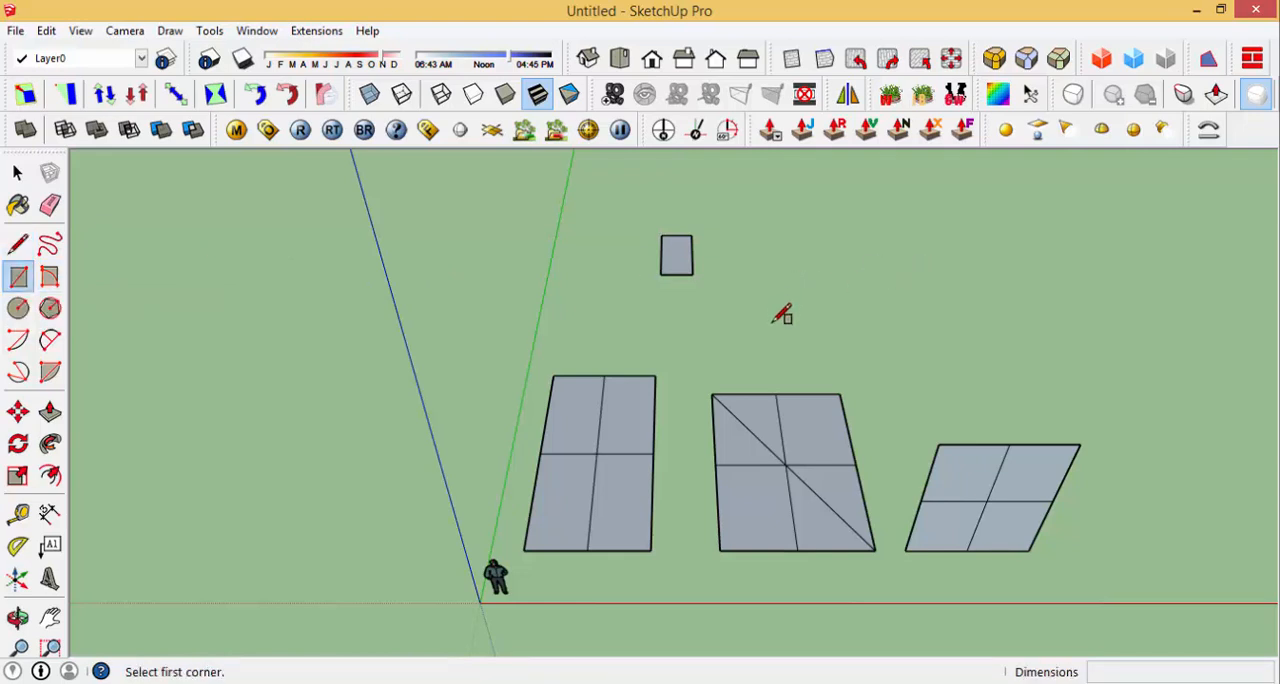
{"action": "left_click", "coordinate": [740, 292]}
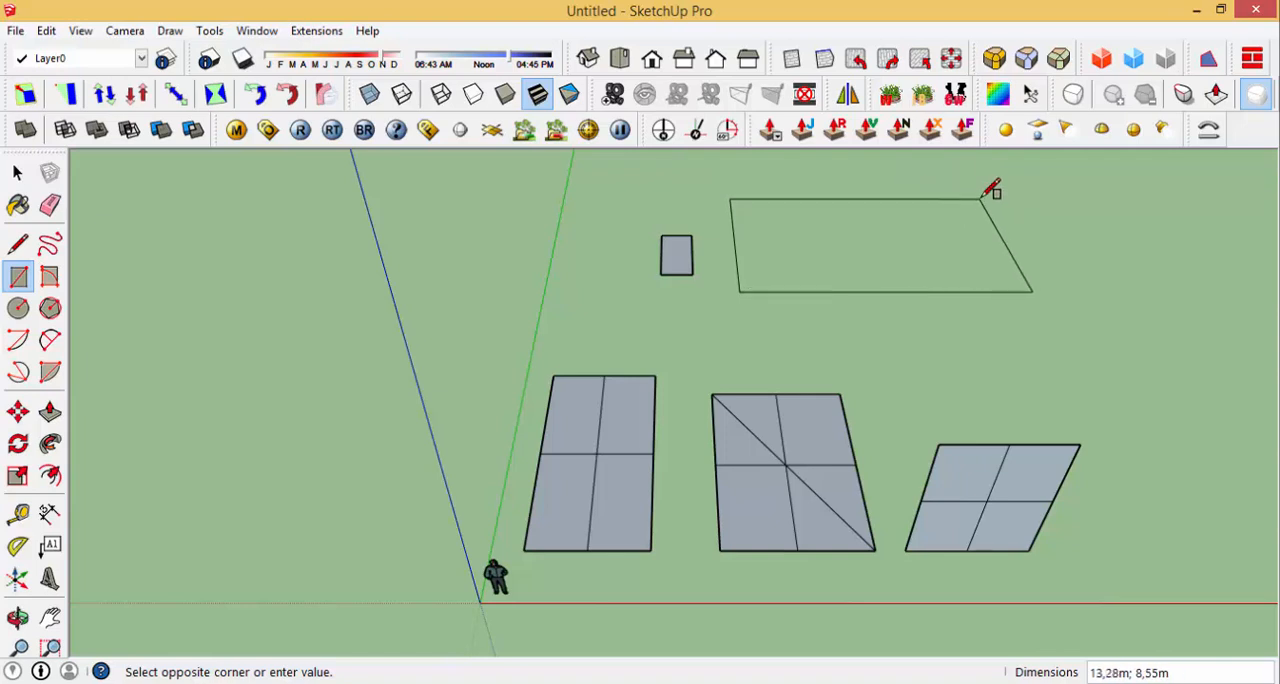
{"action": "left_click", "coordinate": [980, 199]}
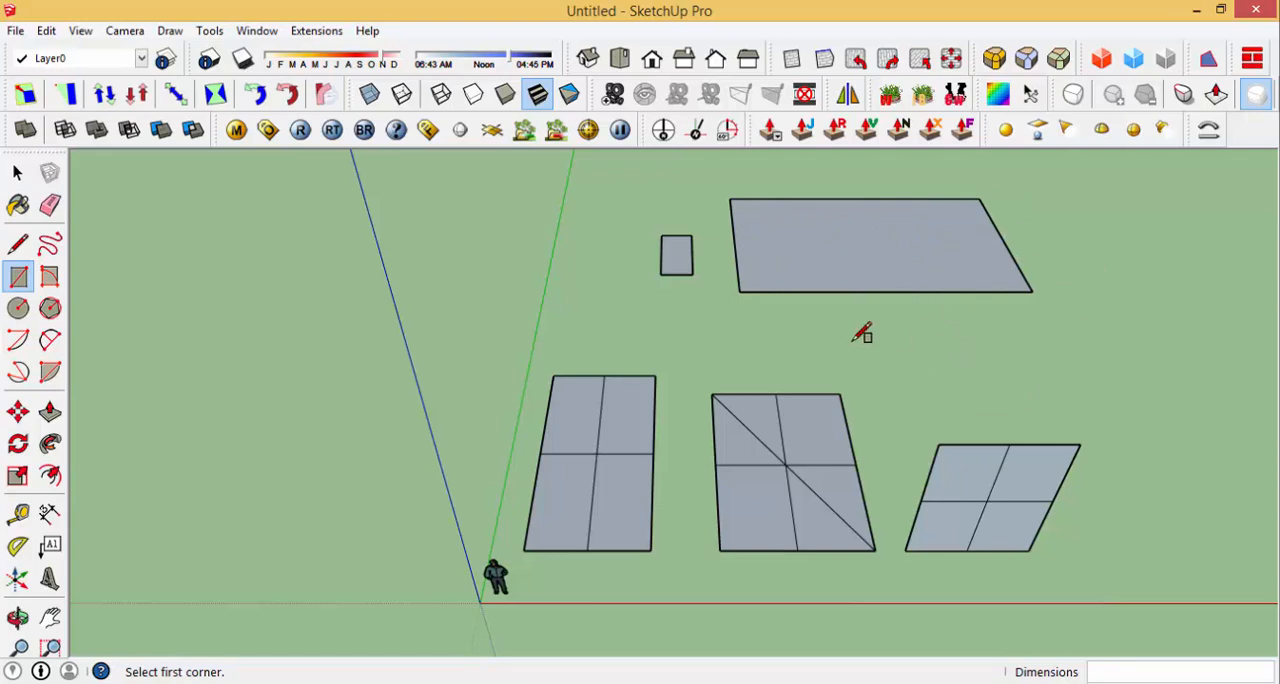
Step: Draw a smaller rectangle 2 m wide on the ground in front of the large rectangle, using exact dimensions
{"action": "left_click", "coordinate": [893, 401]}
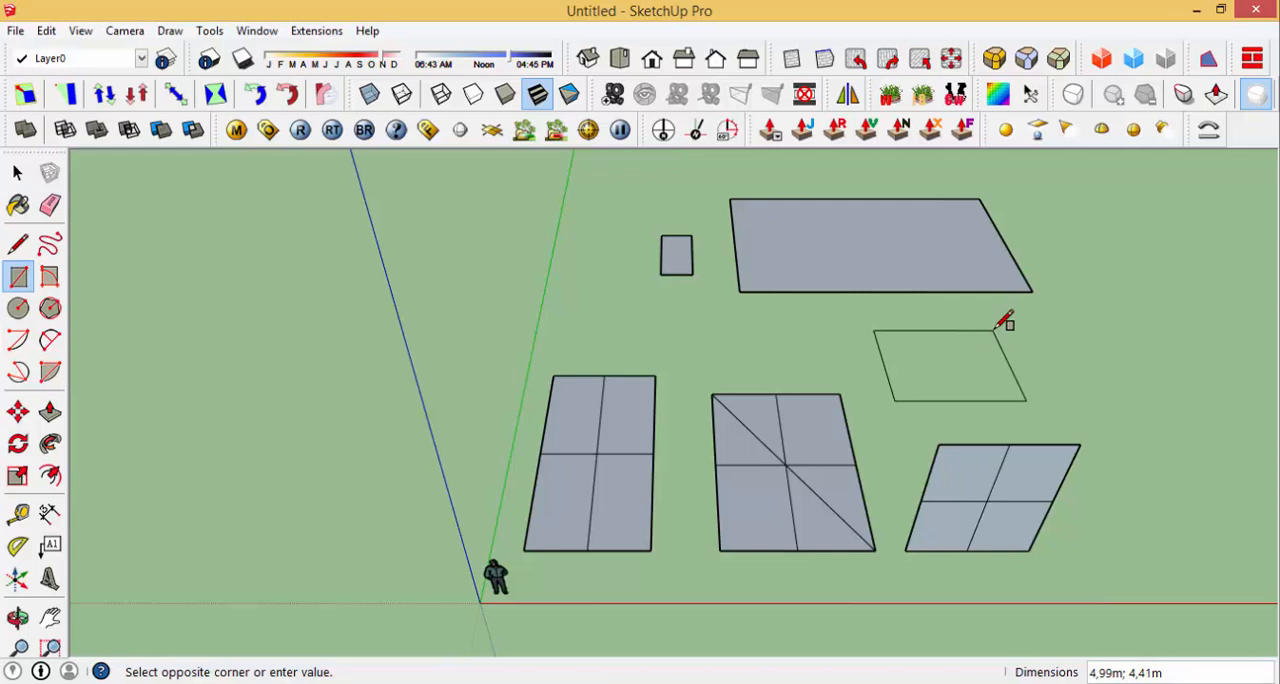
{"action": "type", "text": "2;3"}
{"action": "key", "text": "Return"}
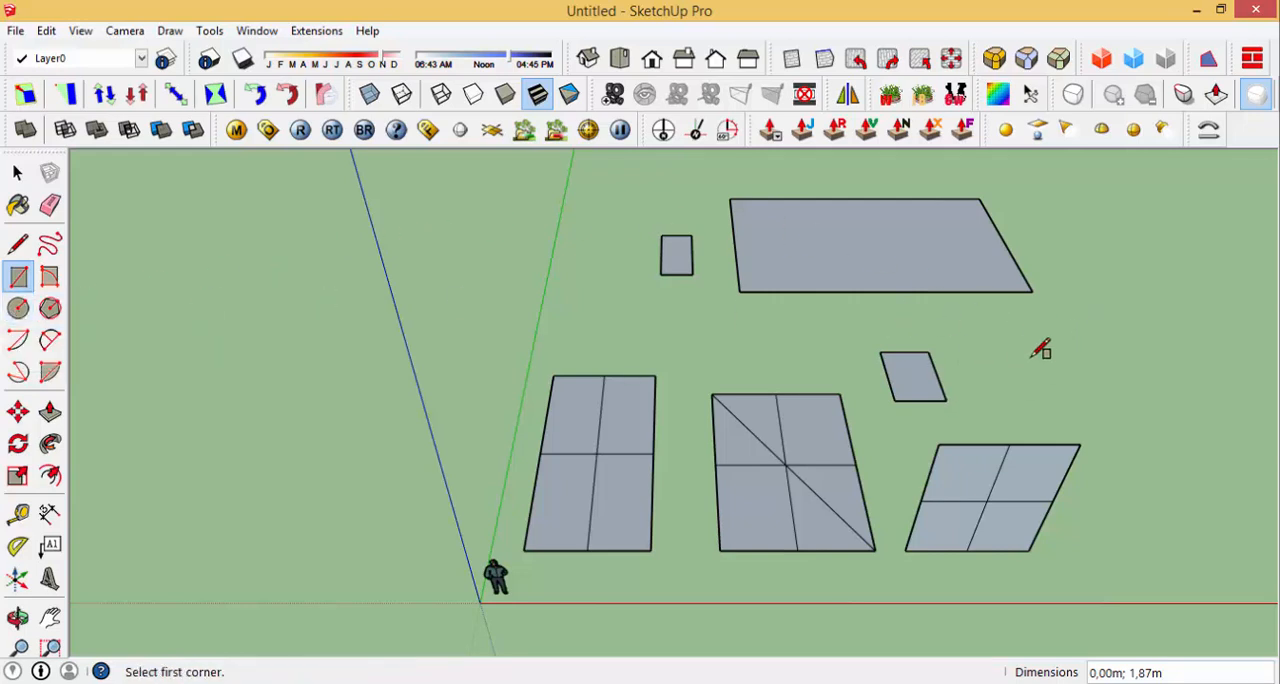
Step: Draw a circle with a 1.5 m radius on the ground beside the small exact-size rectangle
{"action": "key", "text": "c"}
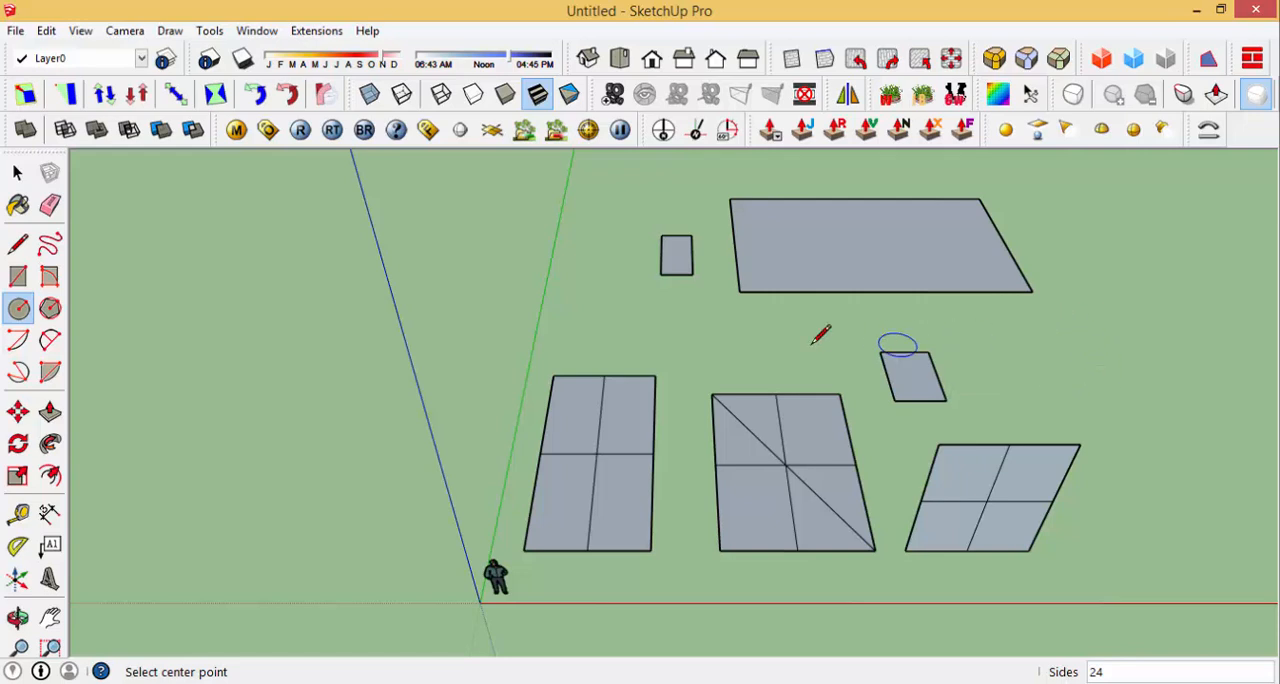
{"action": "left_click", "coordinate": [1068, 358]}
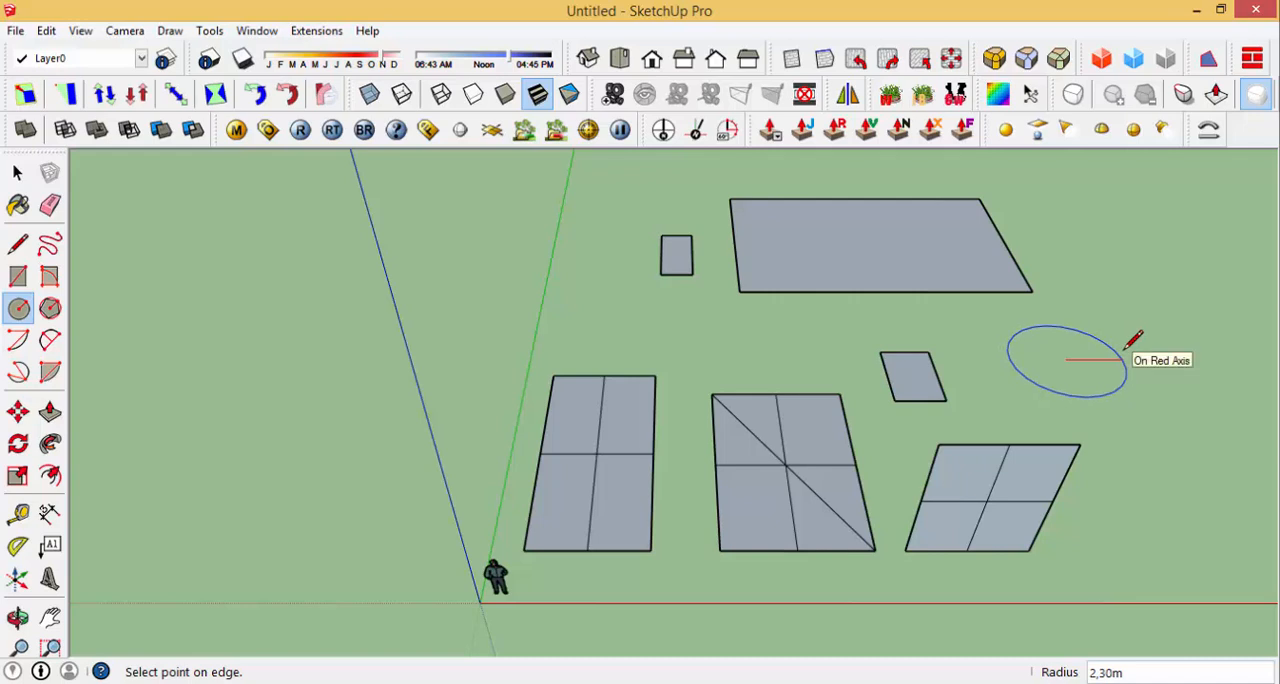
{"action": "key", "text": "Return"}
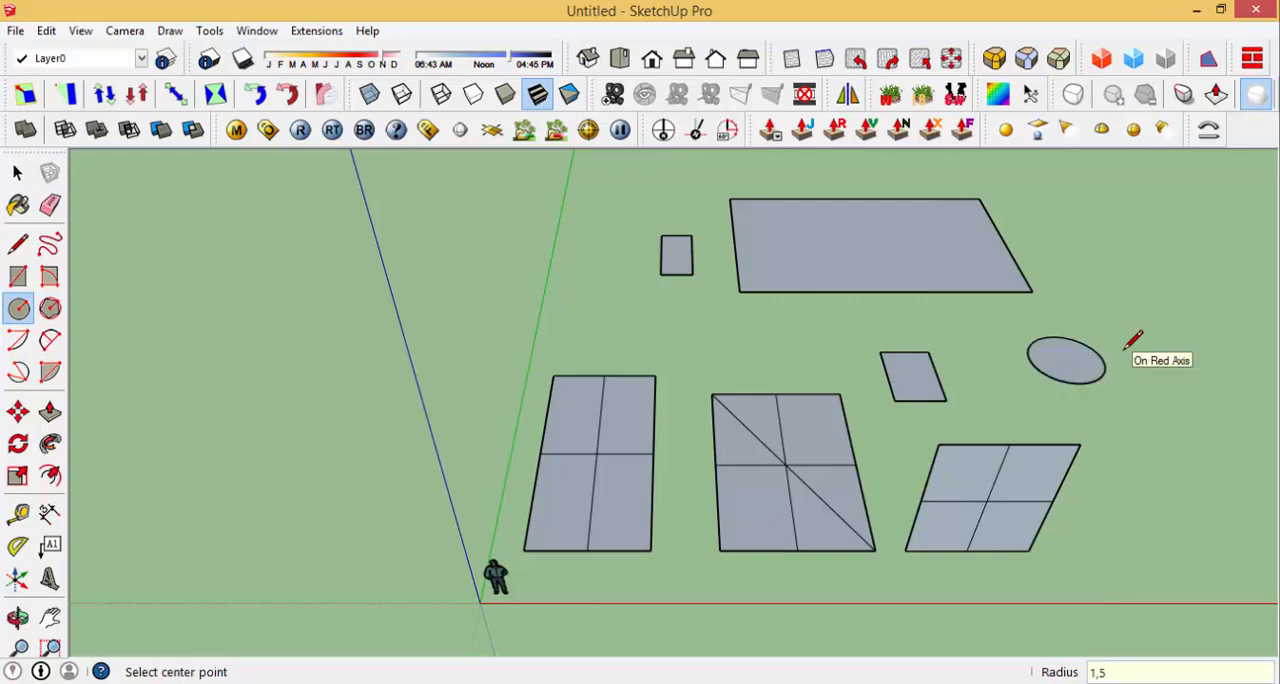
Step: Draw a freehand circle on the ground near the red axis, on the far side of the origin from the rectangles
{"action": "scroll", "coordinate": [1110, 380], "scroll_direction": "up", "scroll_amount": 6}
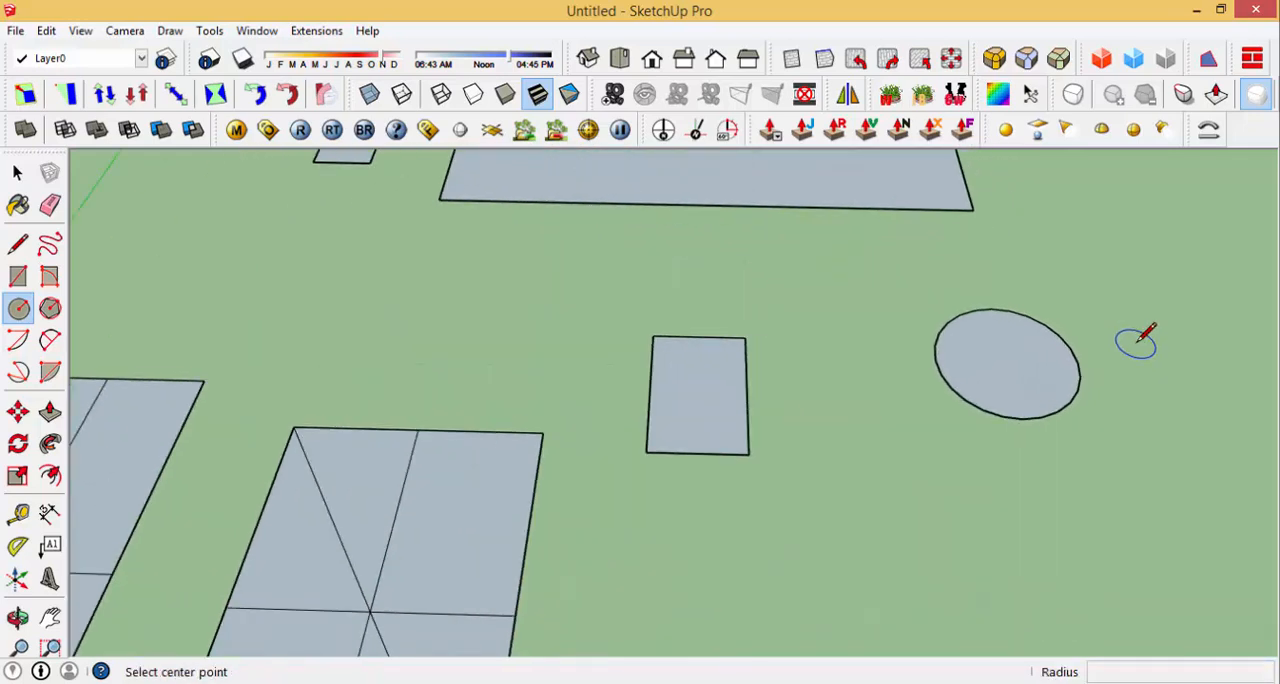
{"action": "scroll", "coordinate": [1100, 340], "scroll_direction": "up", "scroll_amount": 2}
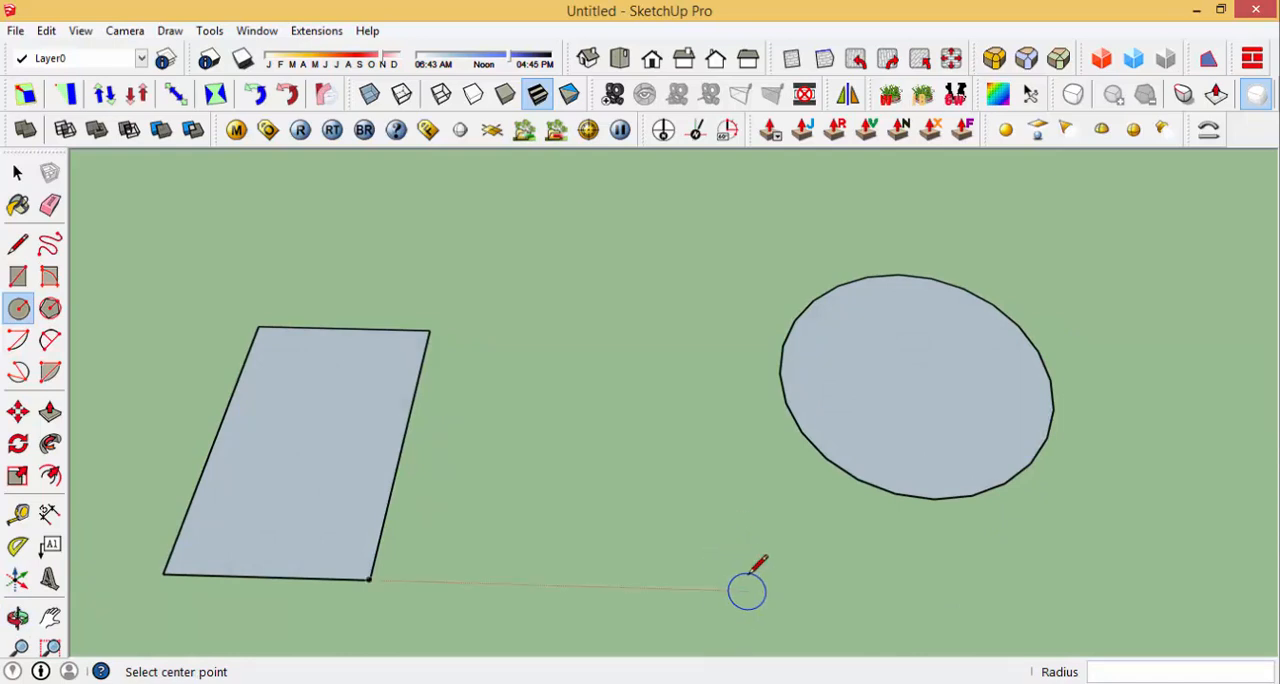
{"action": "scroll", "coordinate": [771, 582], "scroll_direction": "down", "scroll_amount": 5}
{"action": "scroll", "coordinate": [855, 490], "scroll_direction": "down", "scroll_amount": 3}
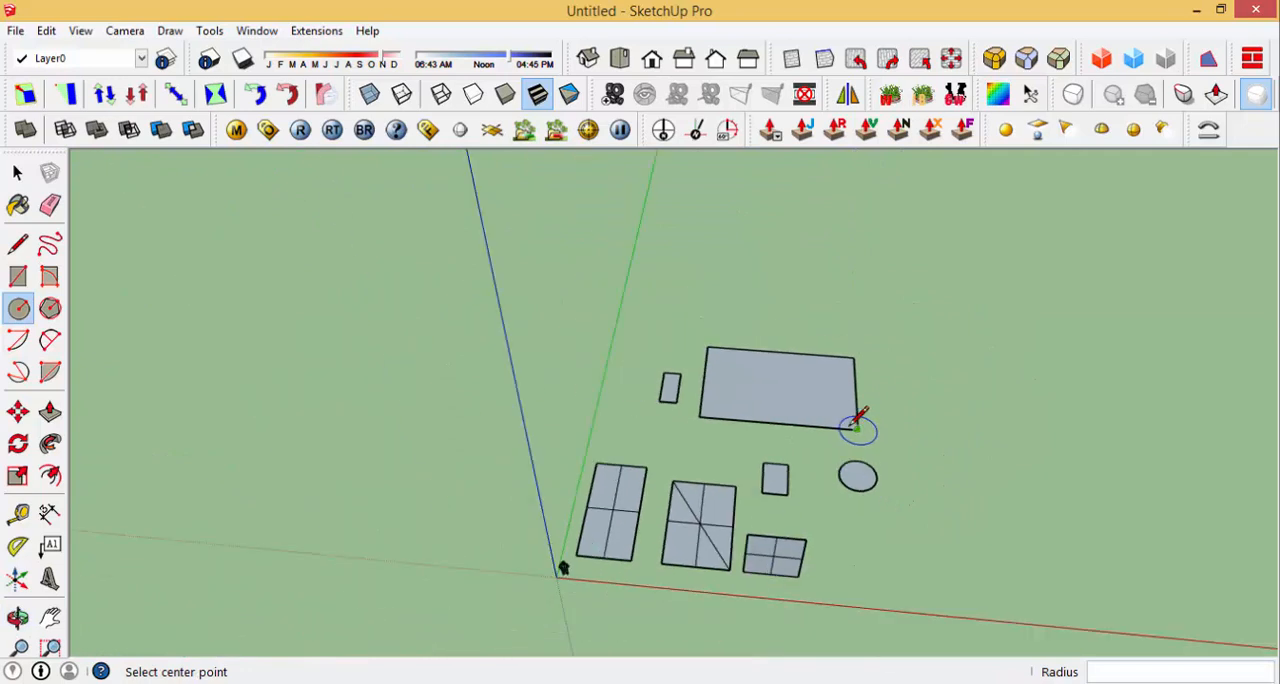
{"action": "scroll", "coordinate": [520, 572], "scroll_direction": "up", "scroll_amount": 4}
{"action": "scroll", "coordinate": [473, 583], "scroll_direction": "up", "scroll_amount": 2}
{"action": "left_click", "coordinate": [485, 540]}
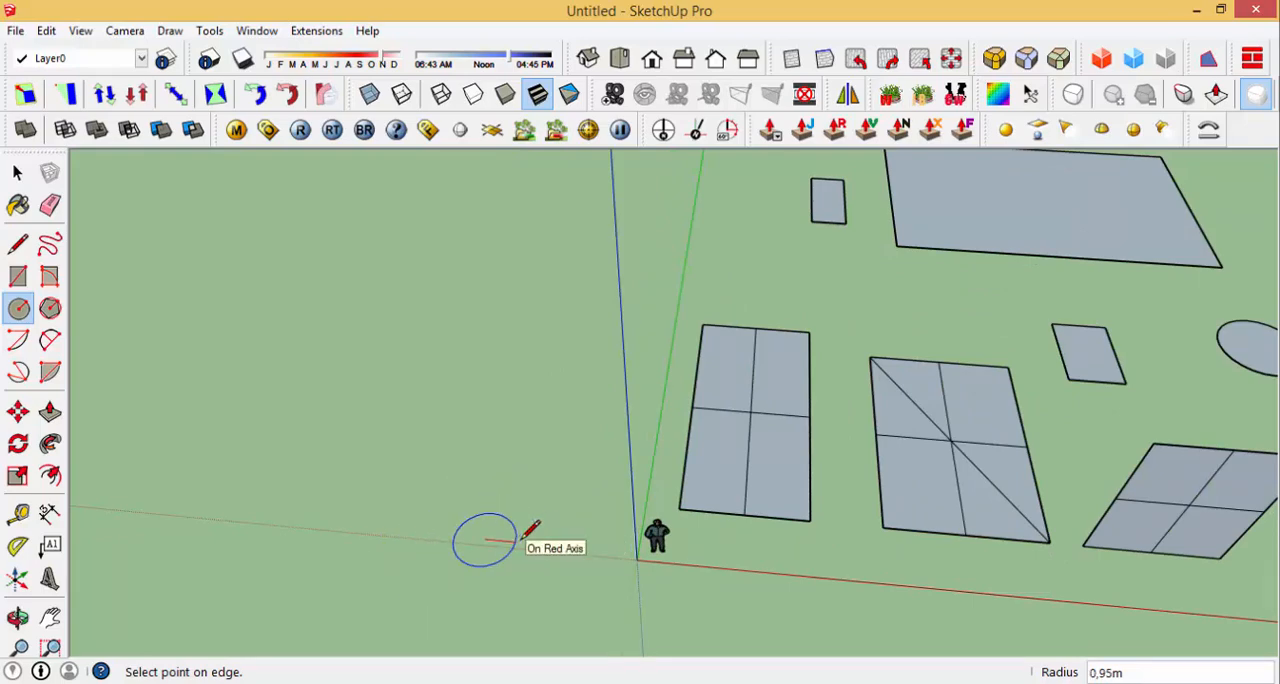
{"action": "left_click", "coordinate": [552, 538]}
Step: Draw a vertical circle centred on the origin and perpendicular to the green axis, with a radius of about 0.69 m
{"action": "scroll", "coordinate": [631, 563], "scroll_direction": "up", "scroll_amount": 3}
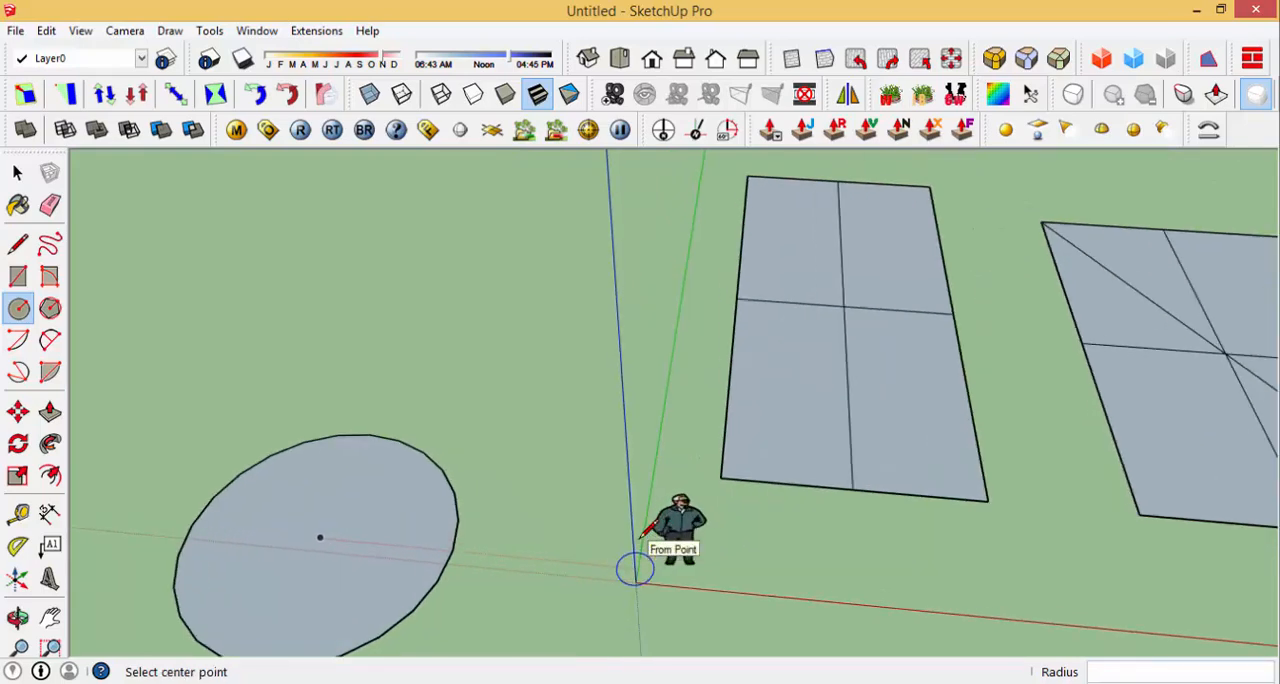
{"action": "middle_click_drag", "start_coordinate": [631, 563], "coordinate": [729, 334]}
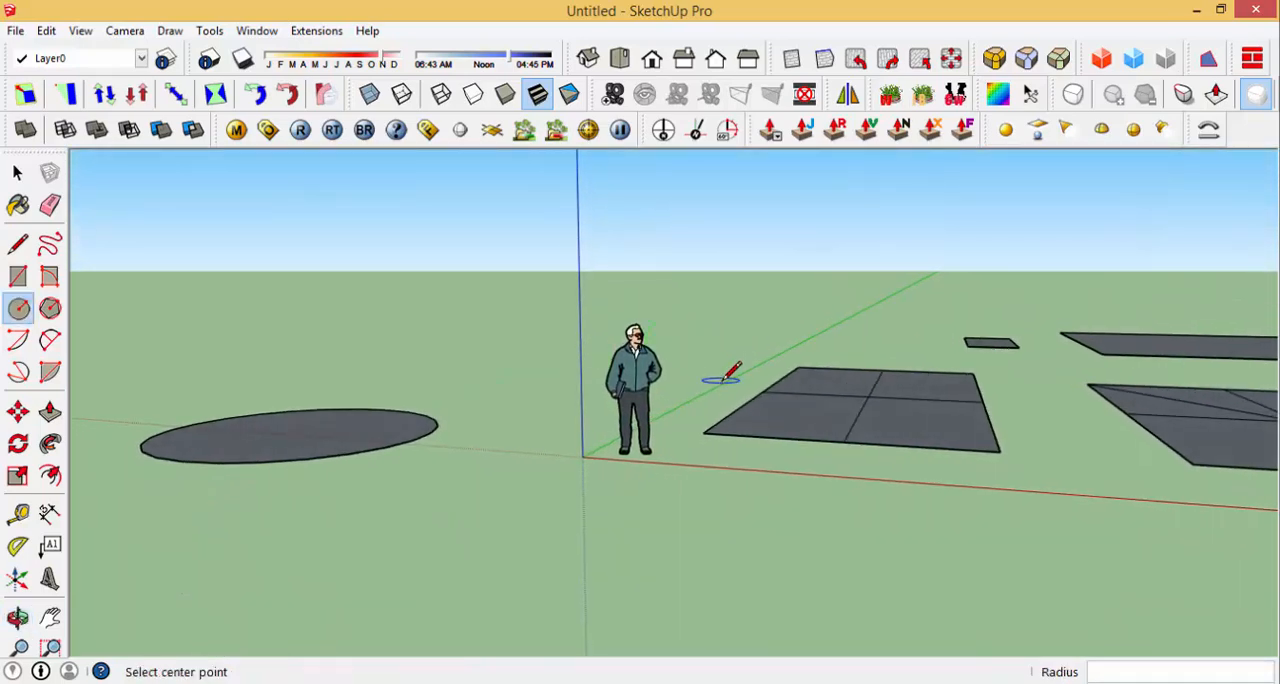
{"action": "middle_click_drag", "start_coordinate": [594, 434], "coordinate": [643, 436]}
{"action": "left_click", "coordinate": [643, 437]}
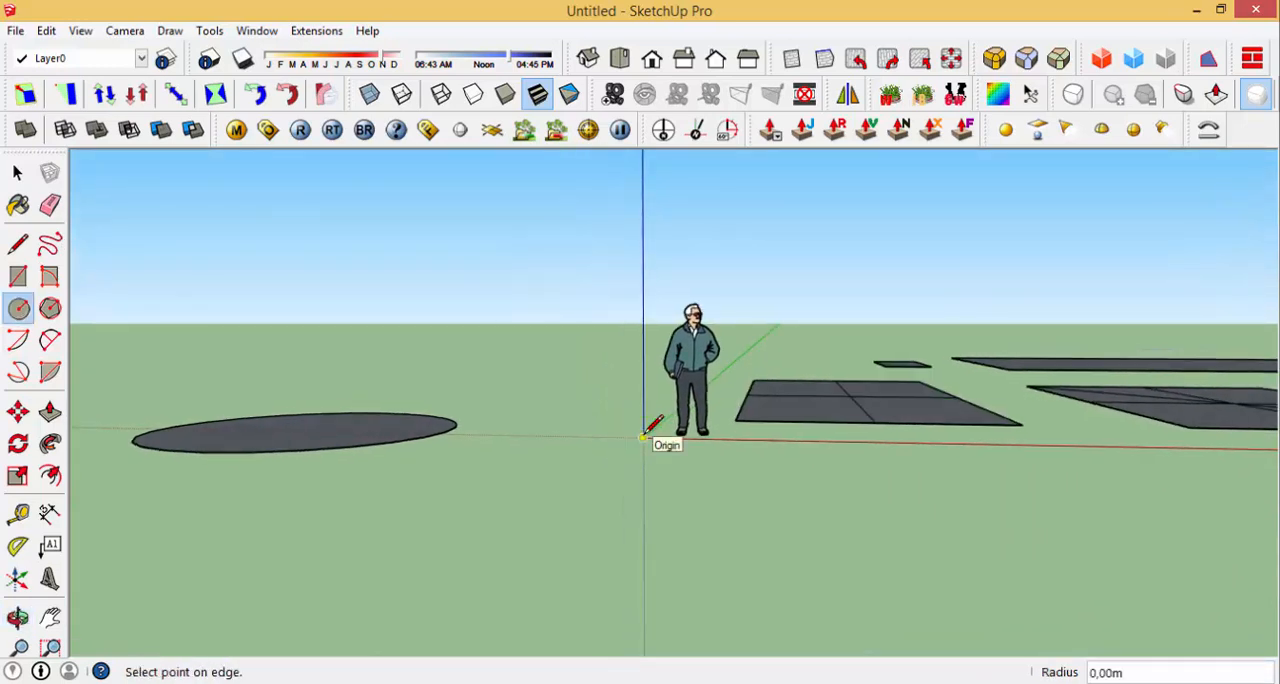
{"action": "left_click", "coordinate": [701, 451]}
Step: Draw a small vertical circle centred on the red axis and oriented perpendicular to it
{"action": "middle_click_drag", "start_coordinate": [706, 446], "coordinate": [590, 452]}
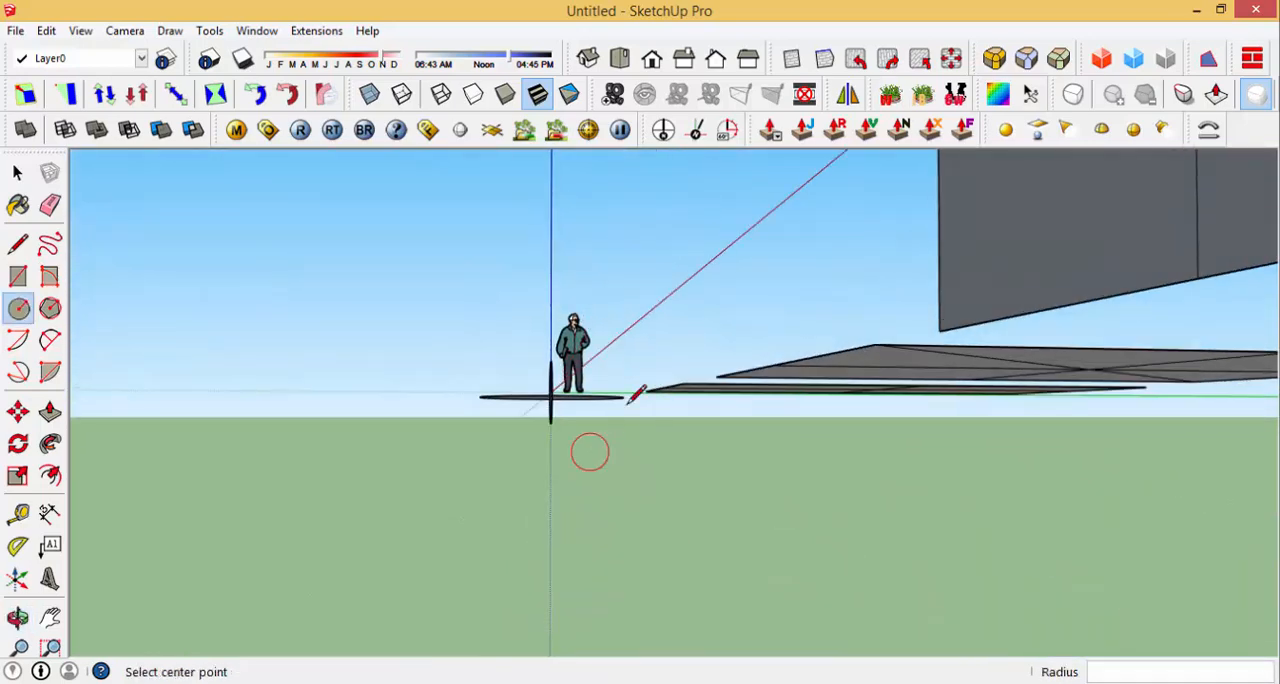
{"action": "left_click", "coordinate": [611, 342]}
{"action": "left_click", "coordinate": [658, 358]}
Step: Draw a circle of about 1.23 m radius on the vertical rectangle, centred where its dividing lines cross
{"action": "middle_click_drag", "start_coordinate": [640, 354], "coordinate": [770, 445]}
{"action": "scroll", "coordinate": [765, 468], "scroll_direction": "down", "scroll_amount": 2}
{"action": "scroll", "coordinate": [590, 330], "scroll_direction": "down", "scroll_amount": 1}
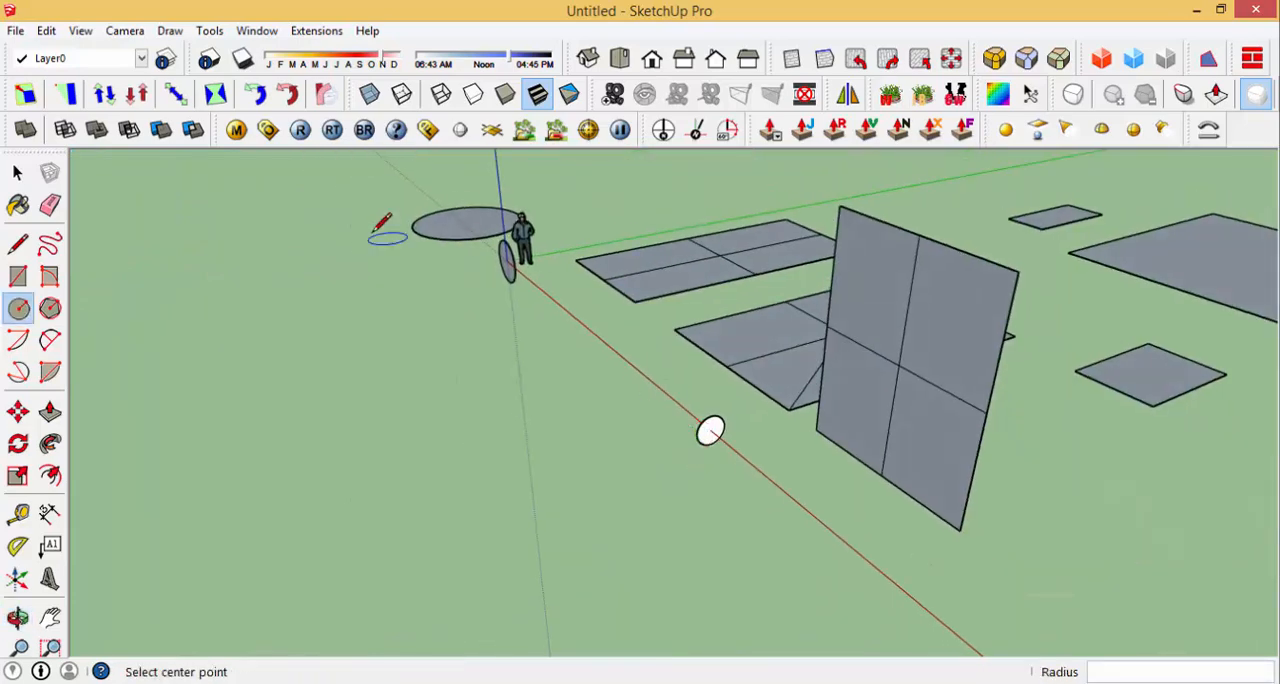
{"action": "middle_click_drag", "start_coordinate": [646, 389], "coordinate": [785, 412]}
{"action": "scroll", "coordinate": [633, 466], "scroll_direction": "down", "scroll_amount": 2}
{"action": "scroll", "coordinate": [808, 355], "scroll_direction": "up", "scroll_amount": 3}
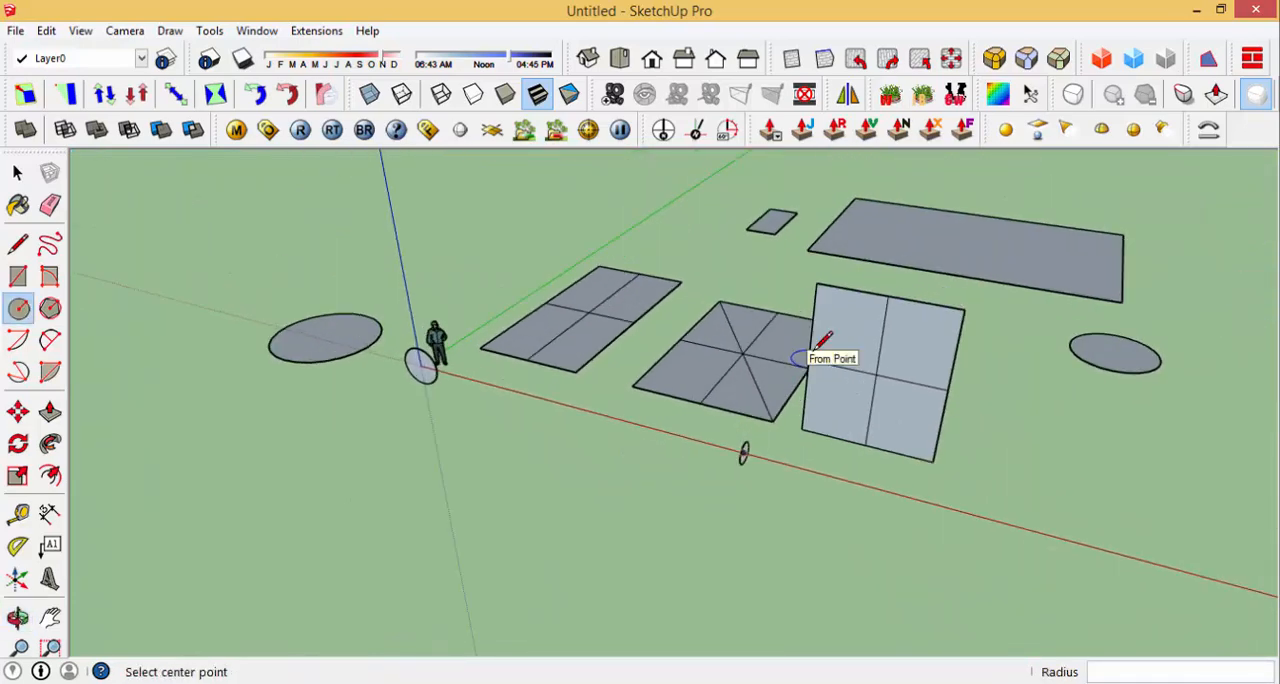
{"action": "middle_click_drag", "start_coordinate": [876, 362], "coordinate": [866, 322]}
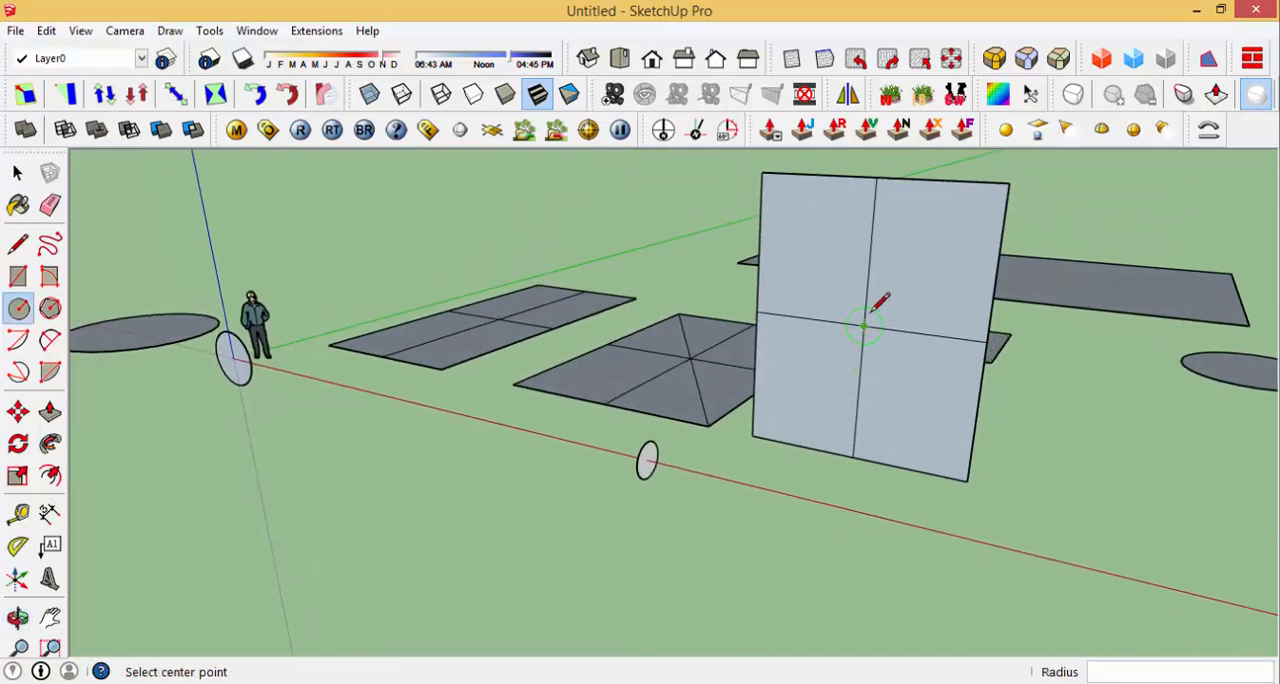
{"action": "left_click", "coordinate": [864, 325]}
{"action": "left_click", "coordinate": [952, 303]}
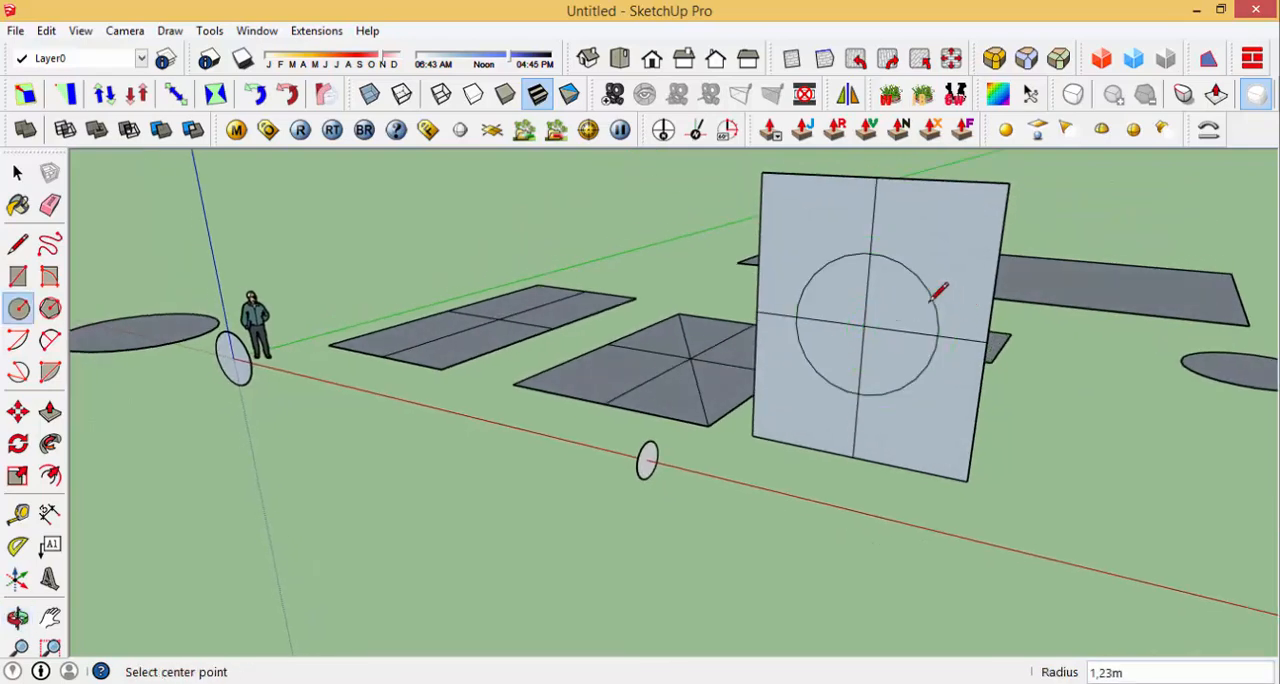
Step: Examine the circles drawn on the different planes and the straight segments forming a ground circle's outline
{"action": "scroll", "coordinate": [934, 290], "scroll_direction": "down", "scroll_amount": 2}
{"action": "middle_click_drag", "start_coordinate": [934, 290], "coordinate": [880, 268]}
{"action": "scroll", "coordinate": [797, 299], "scroll_direction": "down", "scroll_amount": 2}
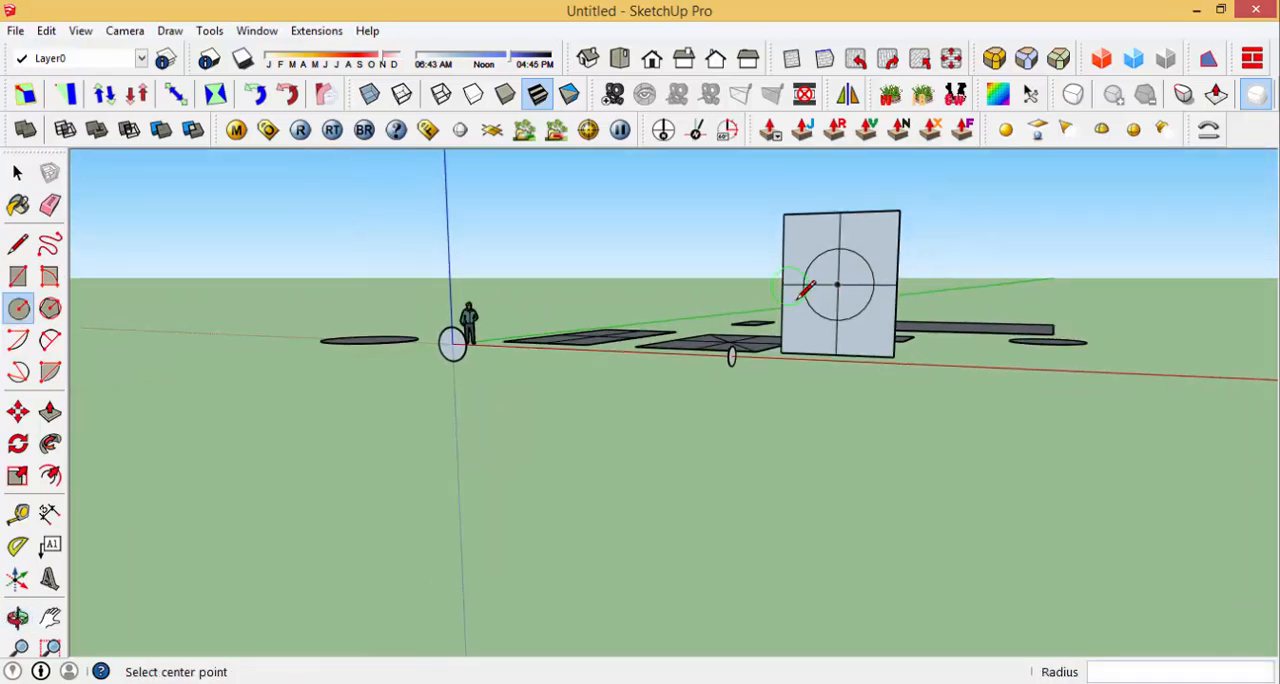
{"action": "middle_click_drag", "start_coordinate": [861, 334], "coordinate": [823, 357]}
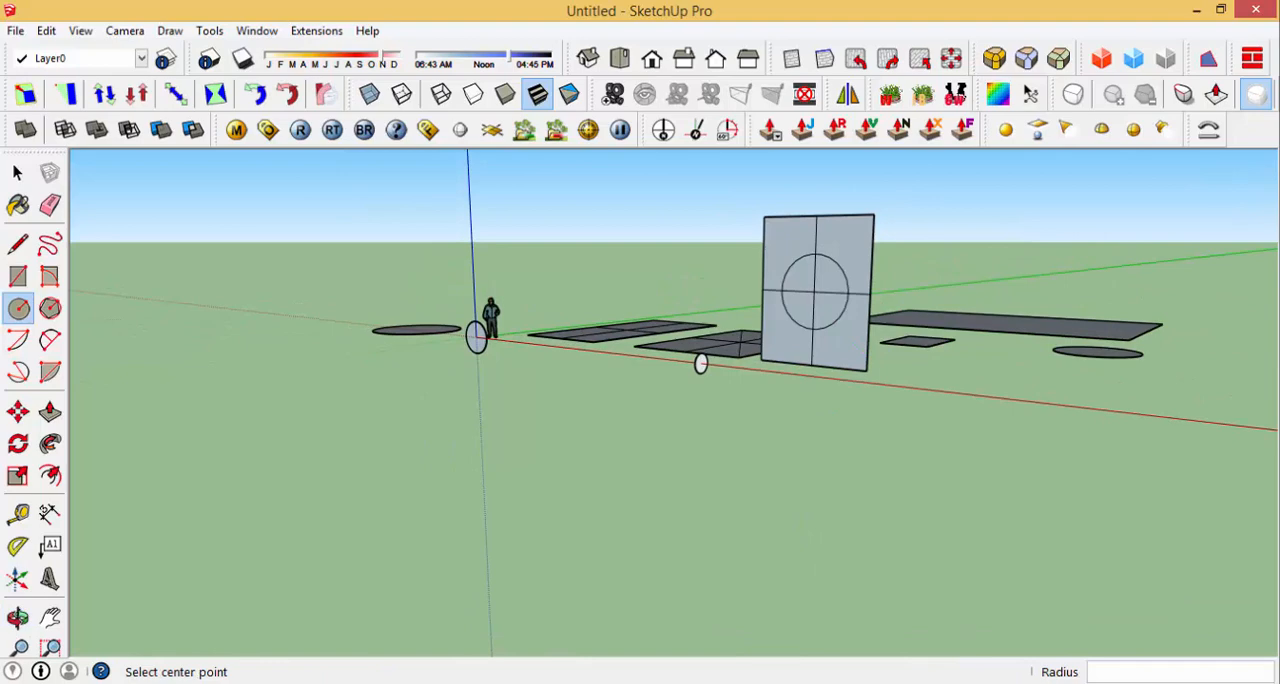
{"action": "middle_click_drag", "start_coordinate": [1070, 445], "coordinate": [1009, 534]}
{"action": "scroll", "coordinate": [1186, 380], "scroll_direction": "down", "scroll_amount": 2}
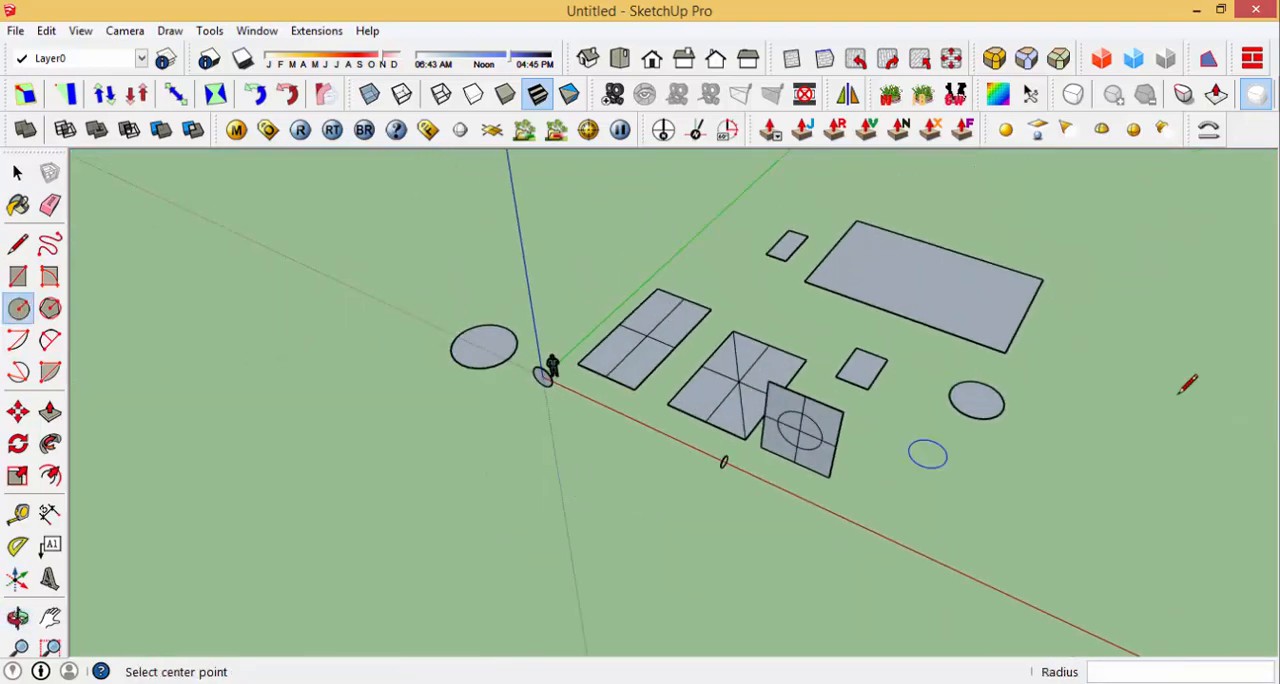
{"action": "scroll", "coordinate": [1086, 349], "scroll_direction": "up", "scroll_amount": 5}
{"action": "scroll", "coordinate": [900, 425], "scroll_direction": "up", "scroll_amount": 5}
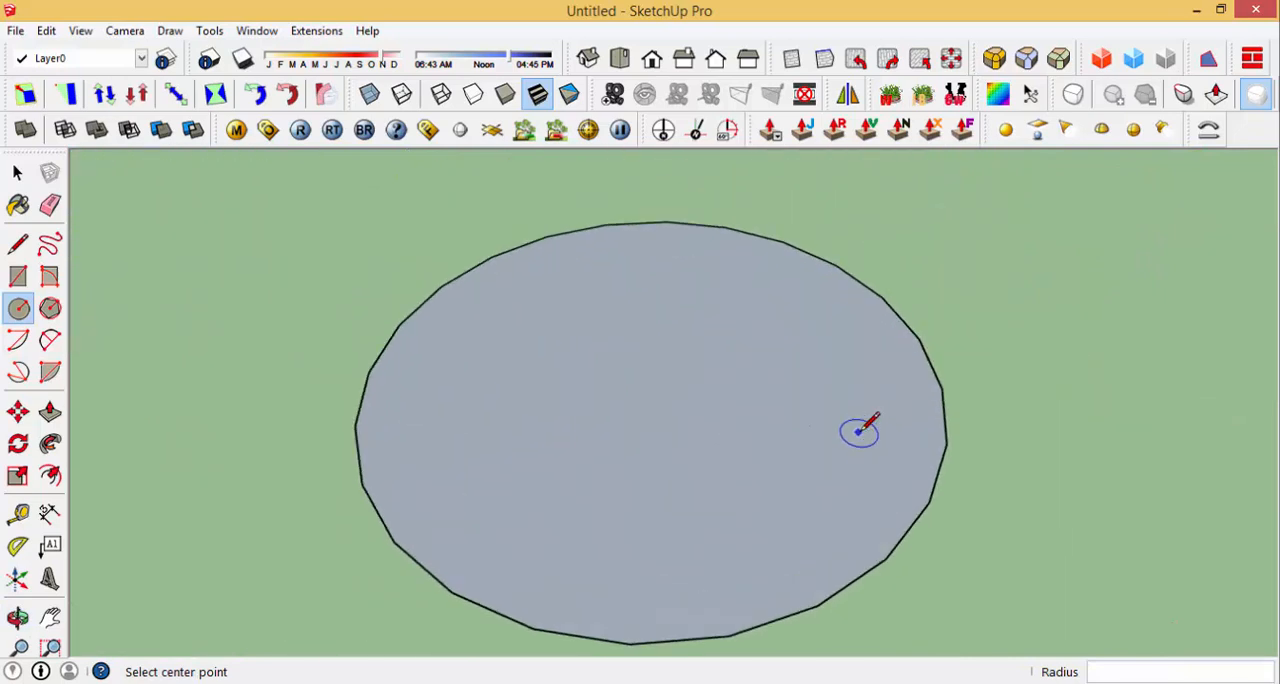
{"action": "scroll", "coordinate": [929, 530], "scroll_direction": "down", "scroll_amount": 2}
{"action": "scroll", "coordinate": [670, 487], "scroll_direction": "up", "scroll_amount": 2}
{"action": "middle_click_drag", "start_coordinate": [657, 497], "coordinate": [766, 514]}
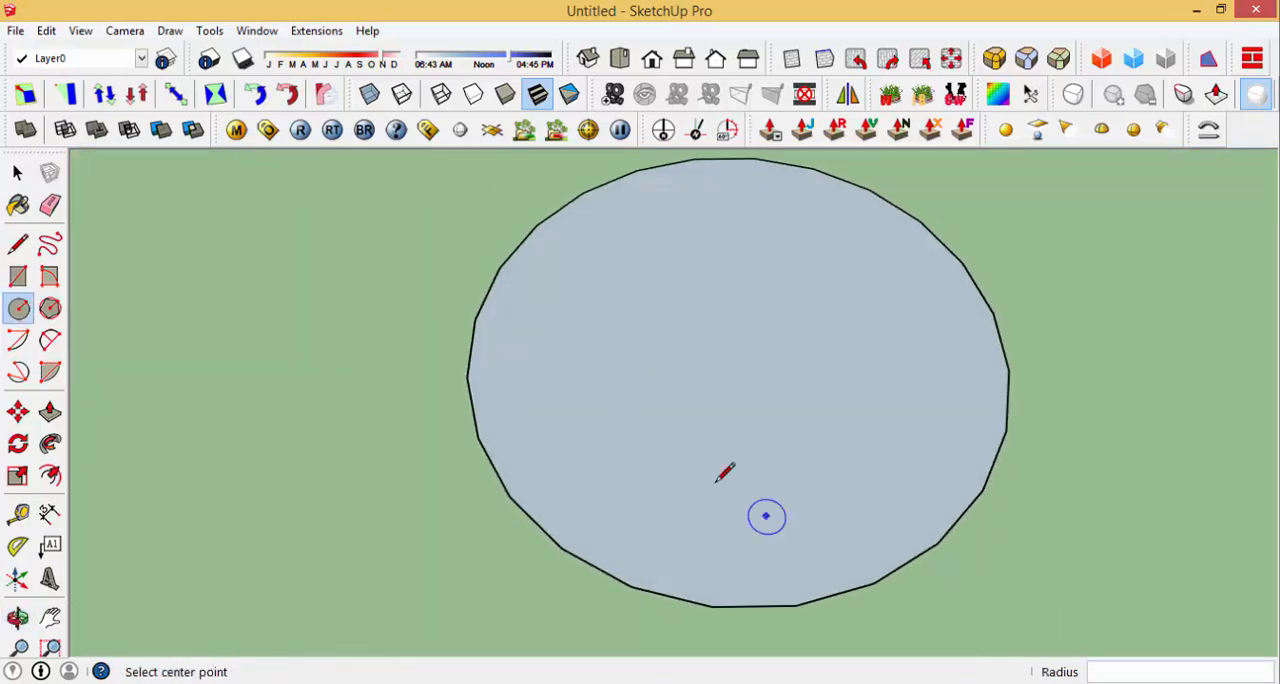
{"action": "scroll", "coordinate": [615, 483], "scroll_direction": "down", "scroll_amount": 2}
{"action": "middle_click_drag", "start_coordinate": [606, 484], "coordinate": [806, 545]}
{"action": "scroll", "coordinate": [790, 548], "scroll_direction": "up", "scroll_amount": 2}
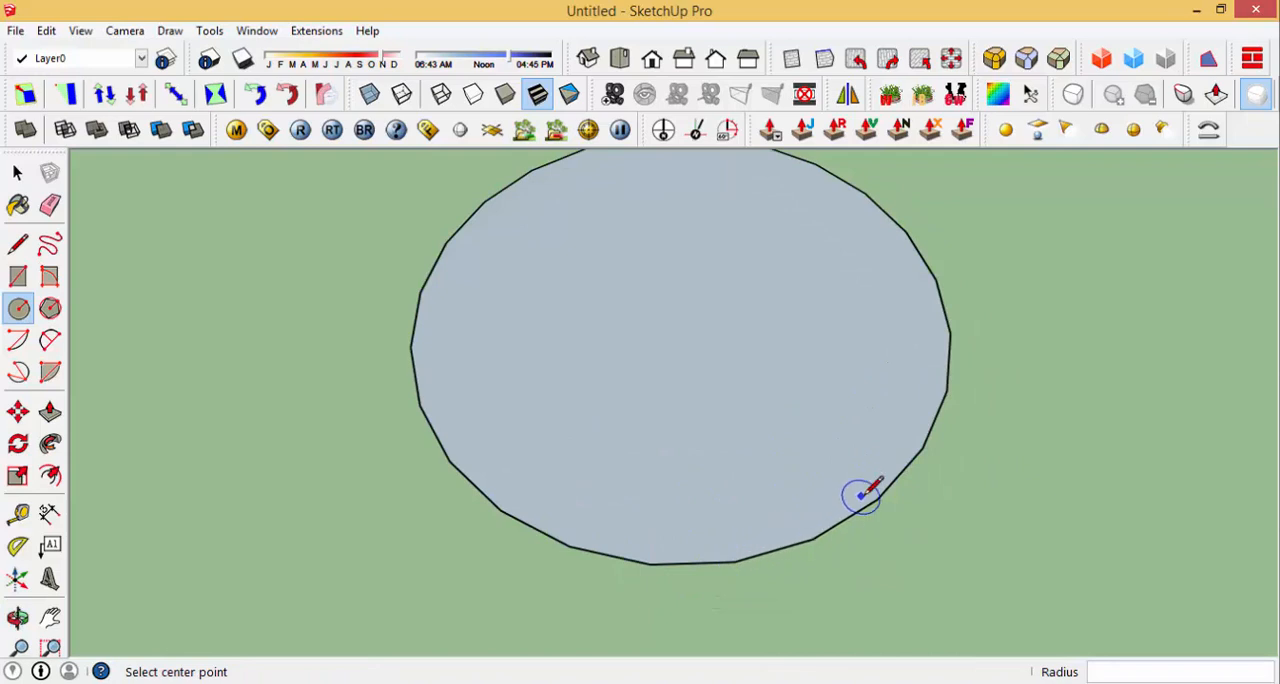
{"action": "scroll", "coordinate": [848, 512], "scroll_direction": "down", "scroll_amount": 2}
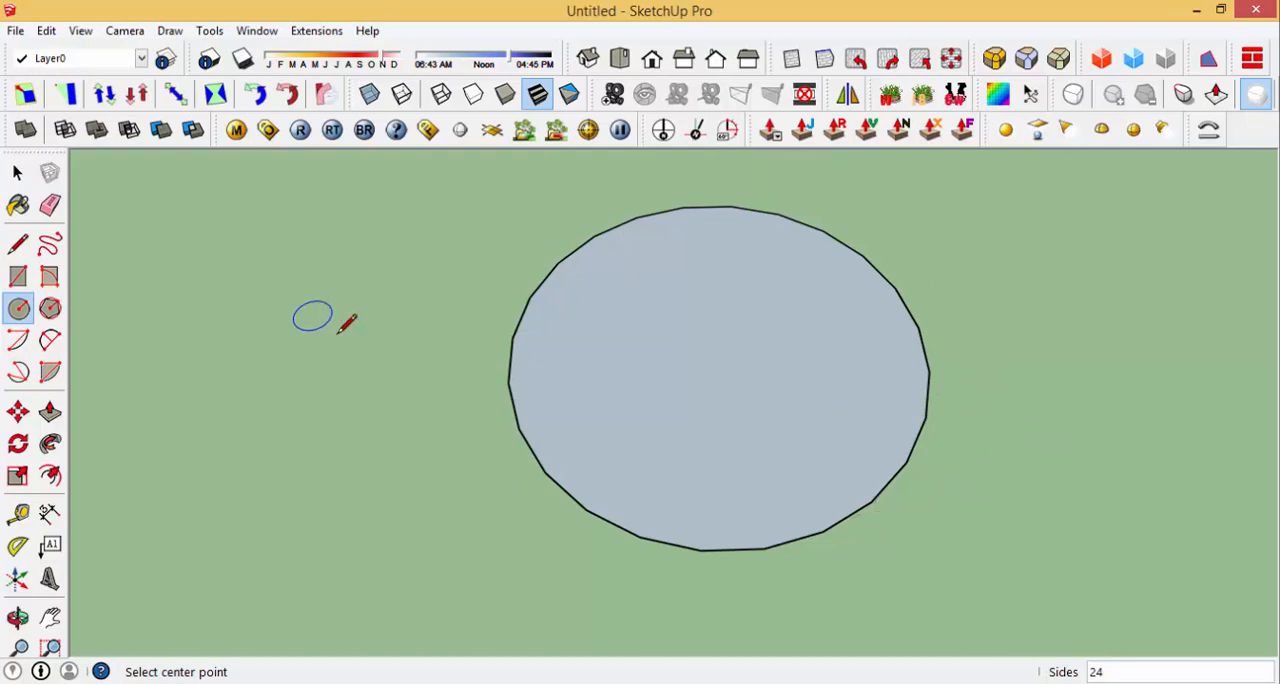
Step: Increase the segment count of the 1.50 m radius ground circle to smooth its outline
{"action": "key", "text": "space"}
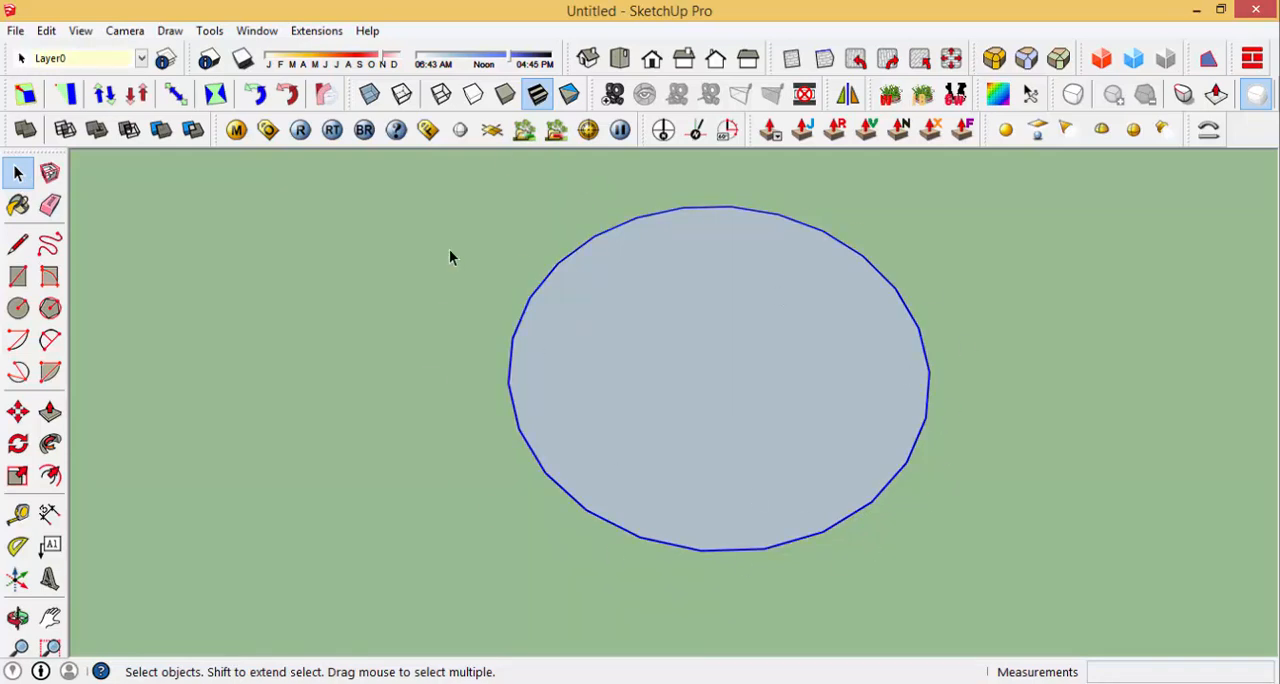
{"action": "right_click", "coordinate": [908, 457]}
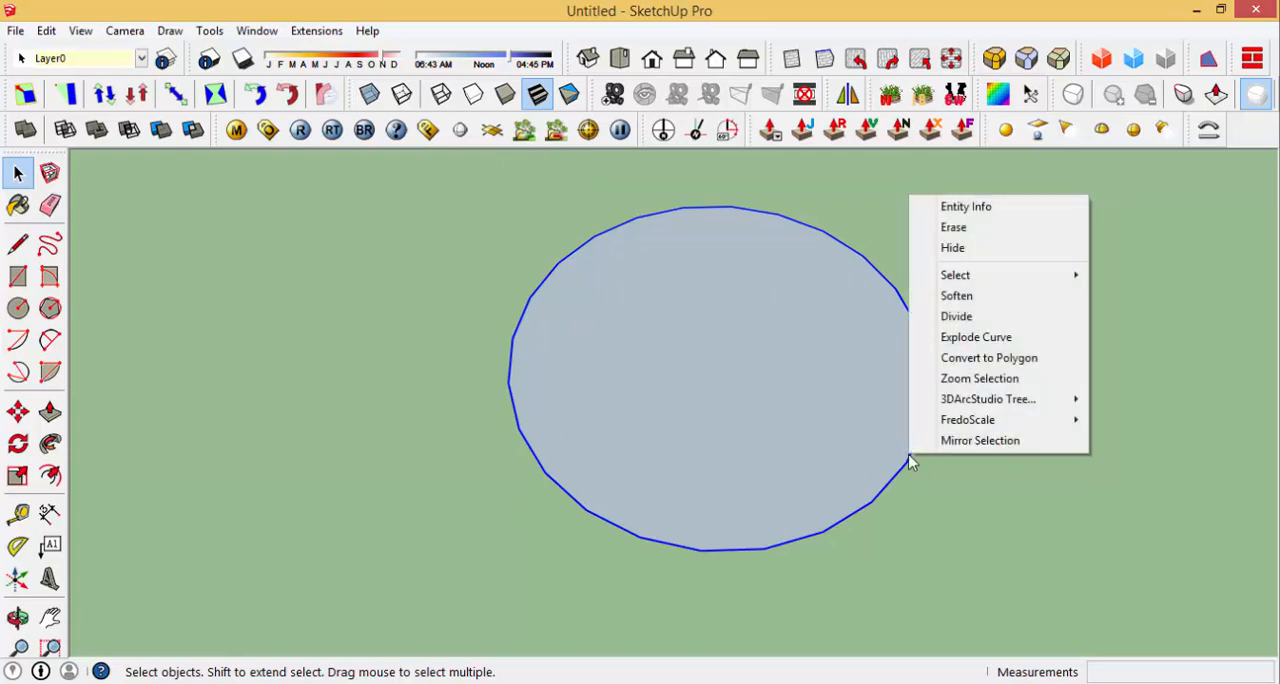
{"action": "left_click", "coordinate": [972, 220]}
{"action": "left_click_drag", "start_coordinate": [856, 85], "coordinate": [1055, 267]}
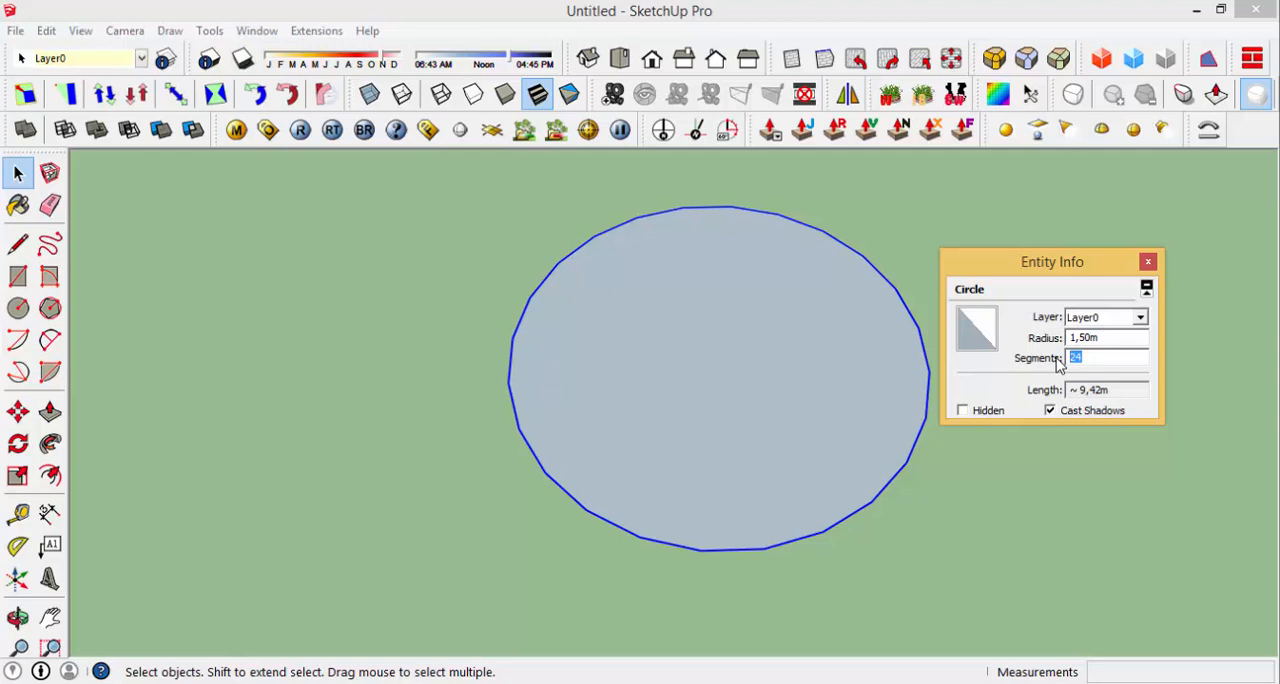
{"action": "left_click", "coordinate": [1149, 457]}
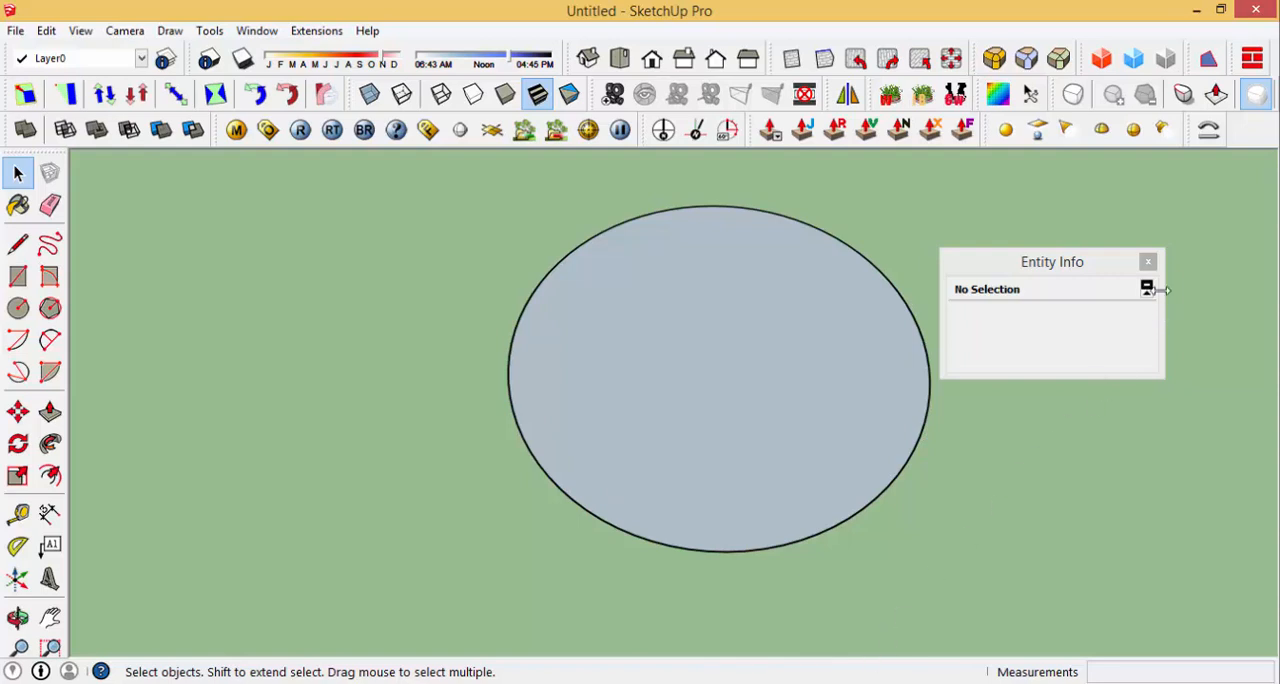
{"action": "left_click", "coordinate": [1150, 261]}
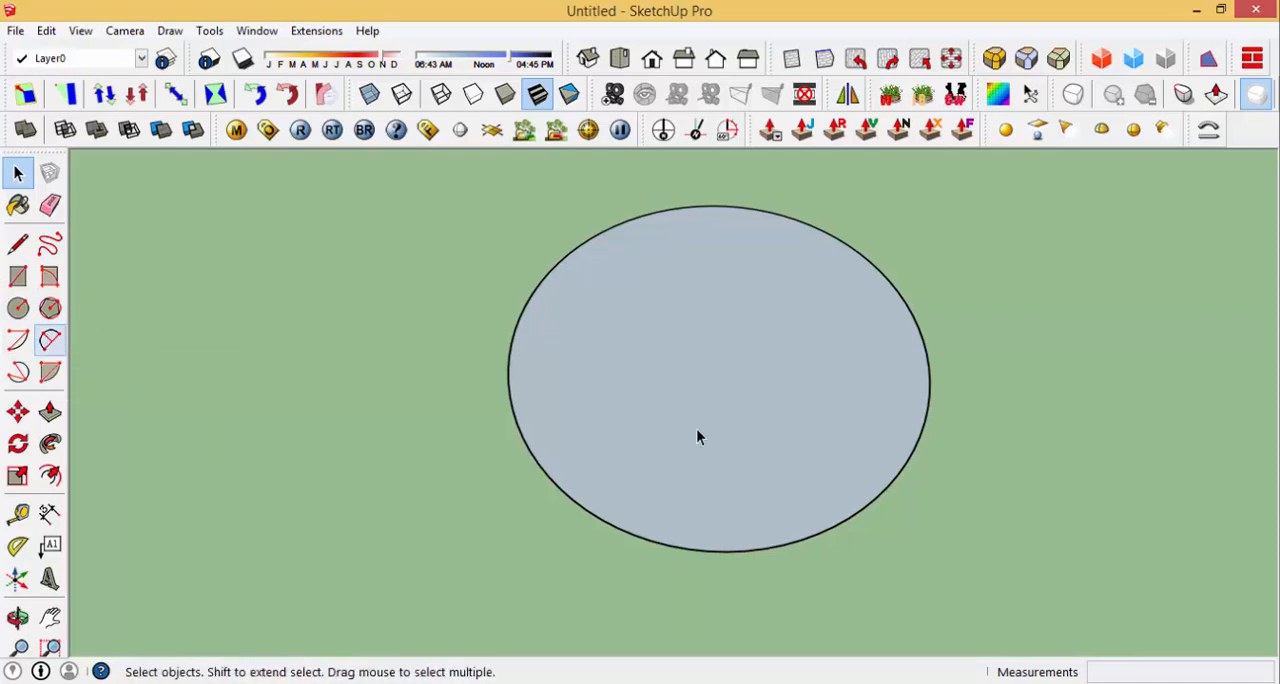
Step: Draw a two-point arc on the ground beside the circle, about 6.5 m wide along the red axis, with a bulge of 3 m
{"action": "key", "text": "a"}
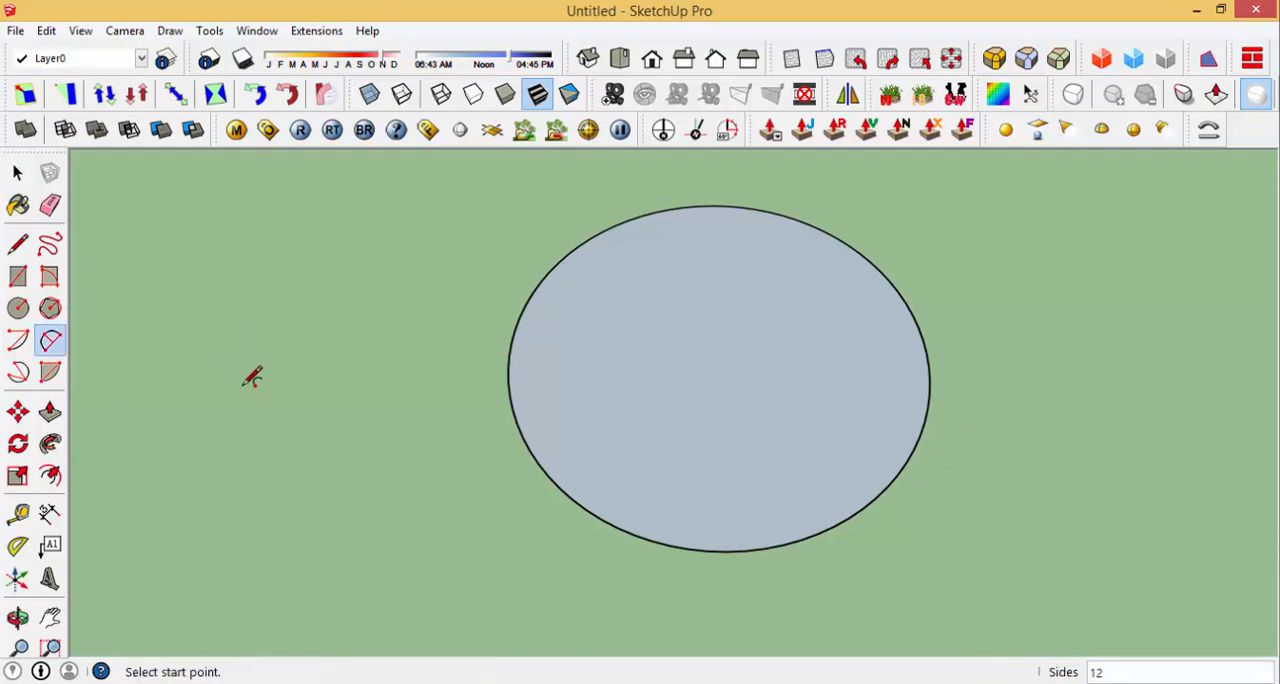
{"action": "scroll", "coordinate": [722, 414], "scroll_direction": "down", "scroll_amount": 10}
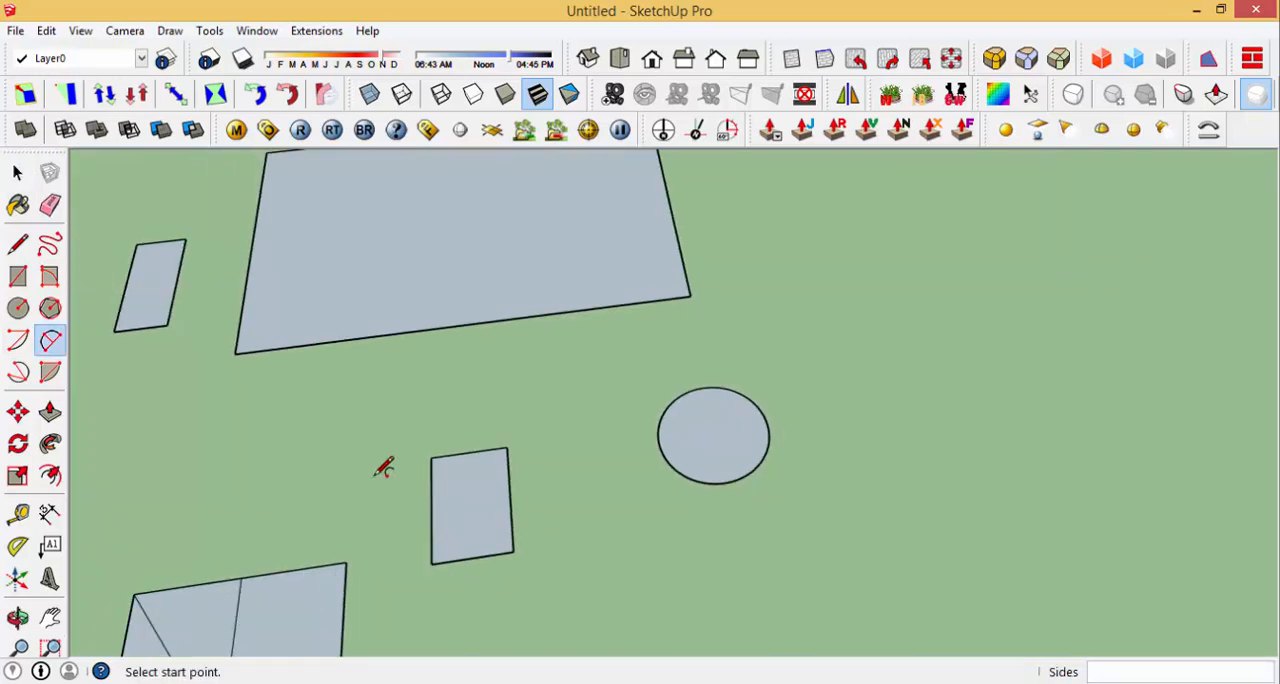
{"action": "scroll", "coordinate": [625, 458], "scroll_direction": "up", "scroll_amount": 2}
{"action": "left_click", "coordinate": [683, 455]}
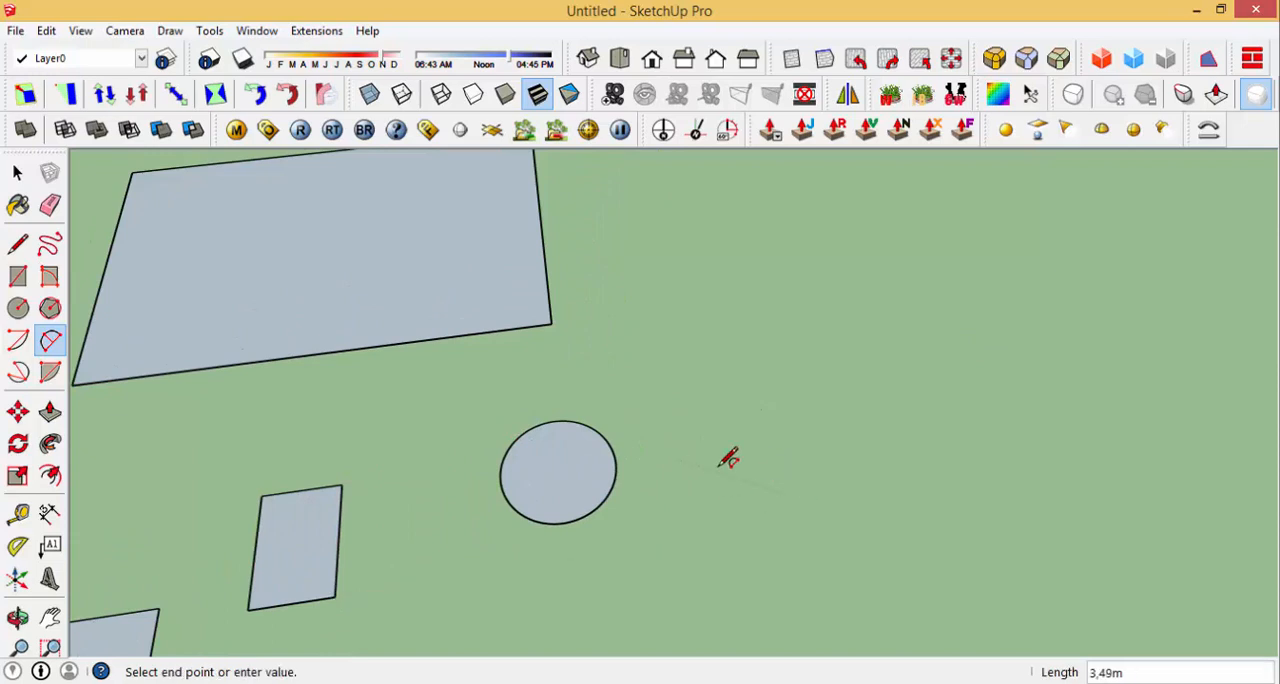
{"action": "left_click", "coordinate": [916, 424]}
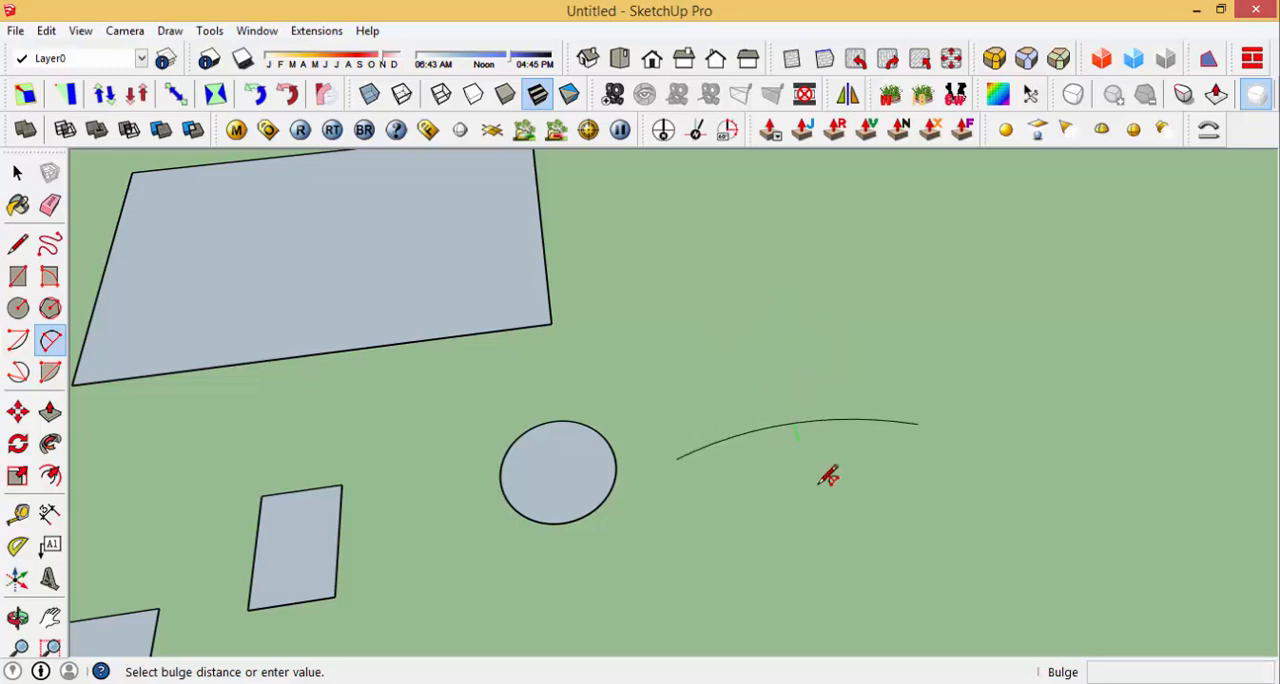
{"action": "middle_click_drag", "start_coordinate": [828, 476], "coordinate": [654, 506]}
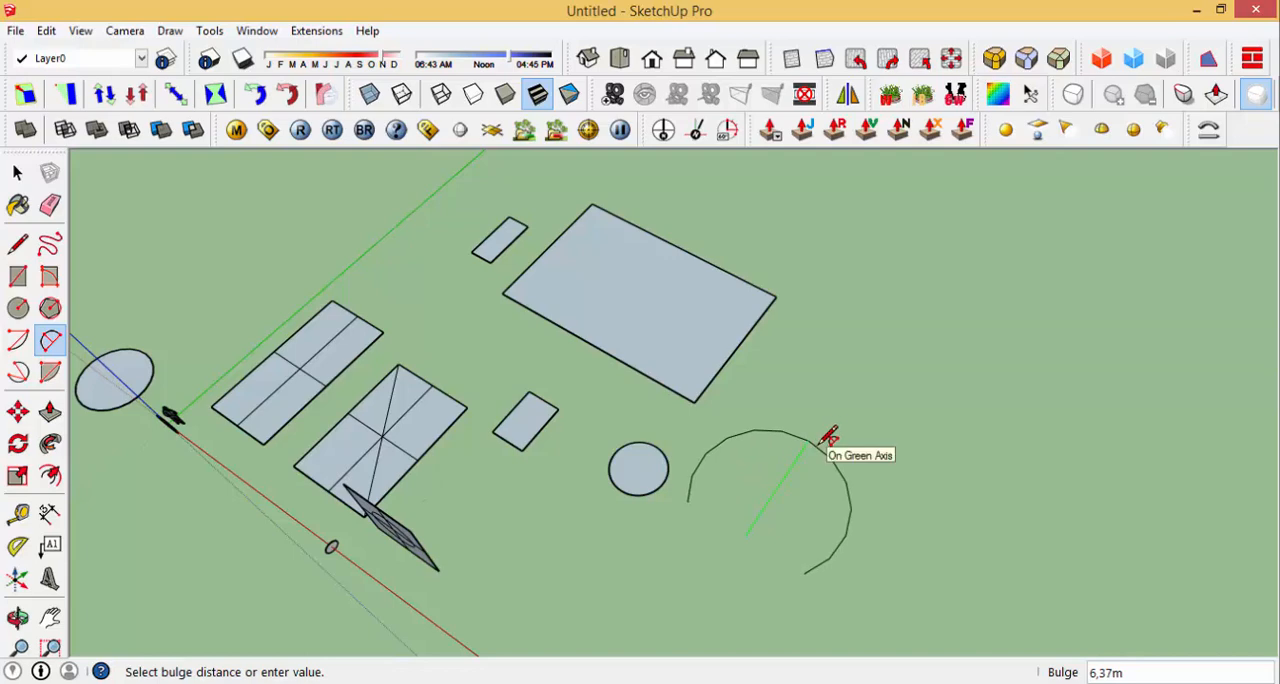
{"action": "middle_click_drag", "start_coordinate": [780, 492], "coordinate": [777, 306]}
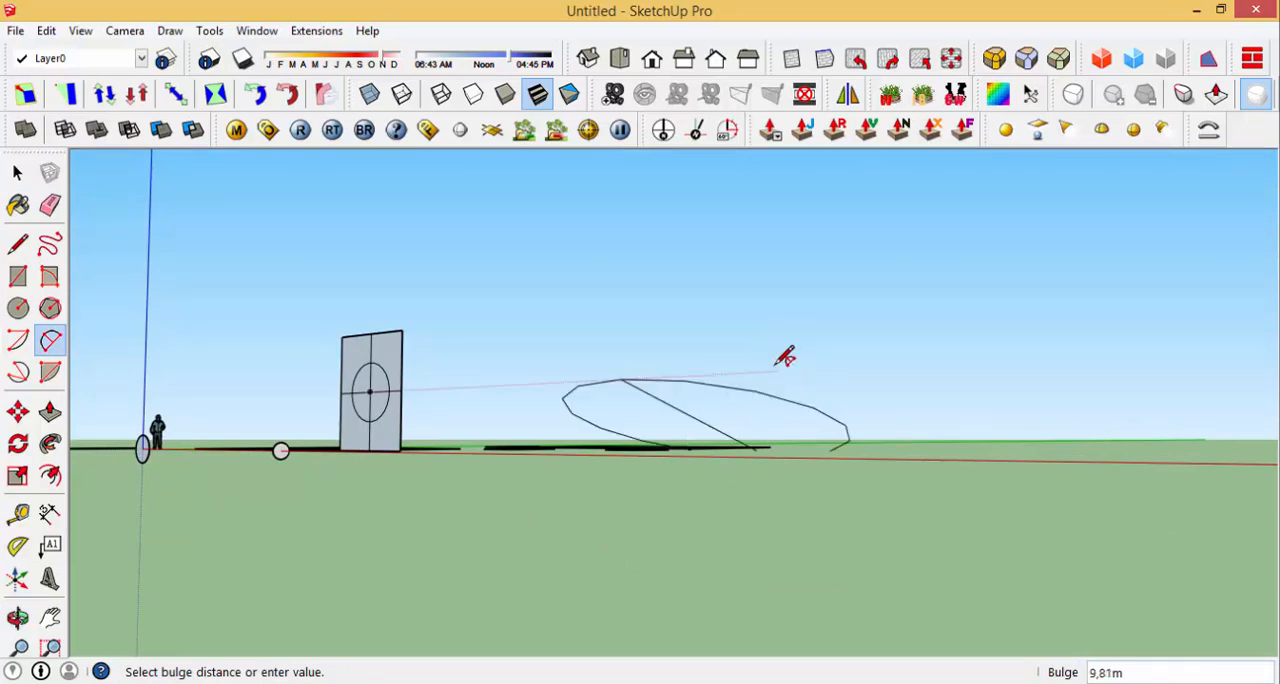
{"action": "middle_click_drag", "start_coordinate": [943, 394], "coordinate": [848, 460]}
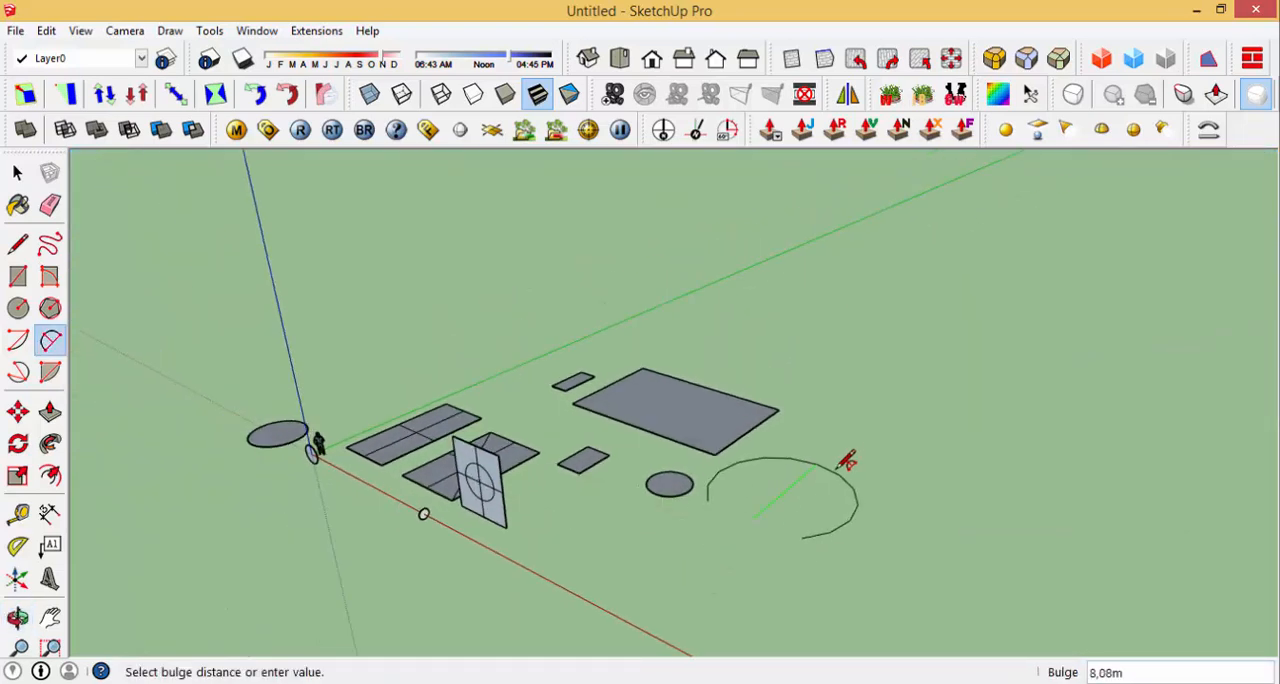
{"action": "scroll", "coordinate": [795, 492], "scroll_direction": "up", "scroll_amount": 1}
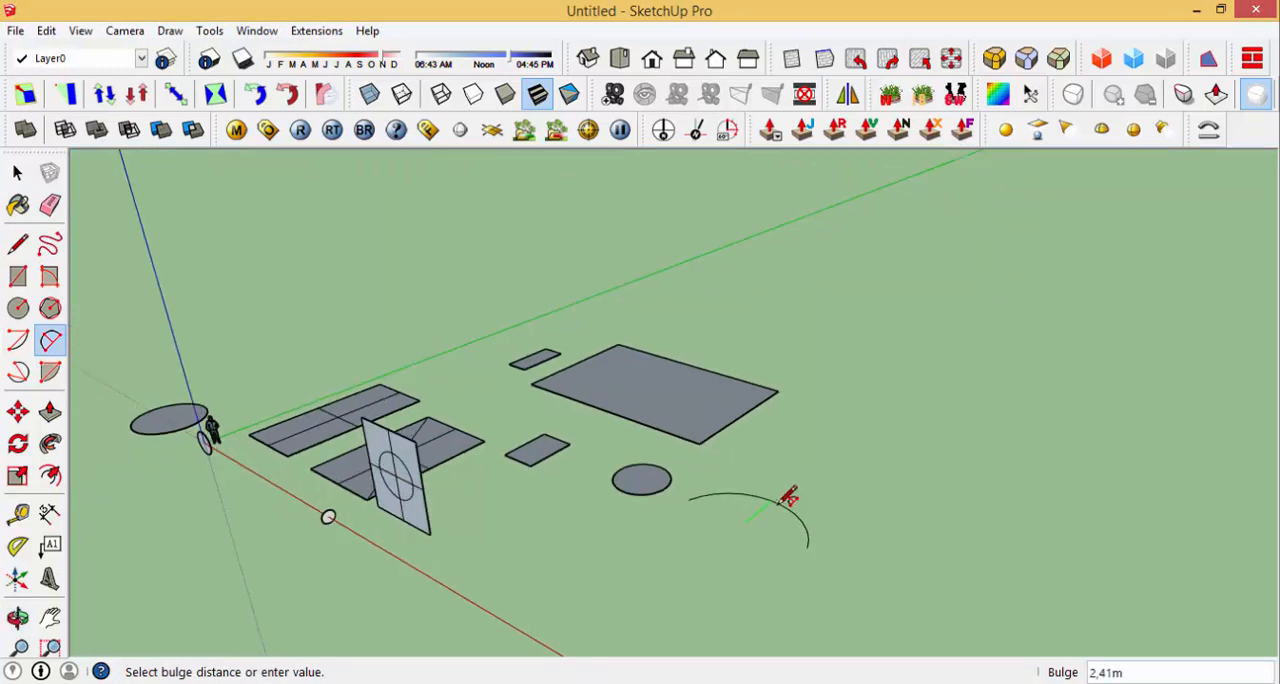
{"action": "scroll", "coordinate": [789, 496], "scroll_direction": "up", "scroll_amount": 1}
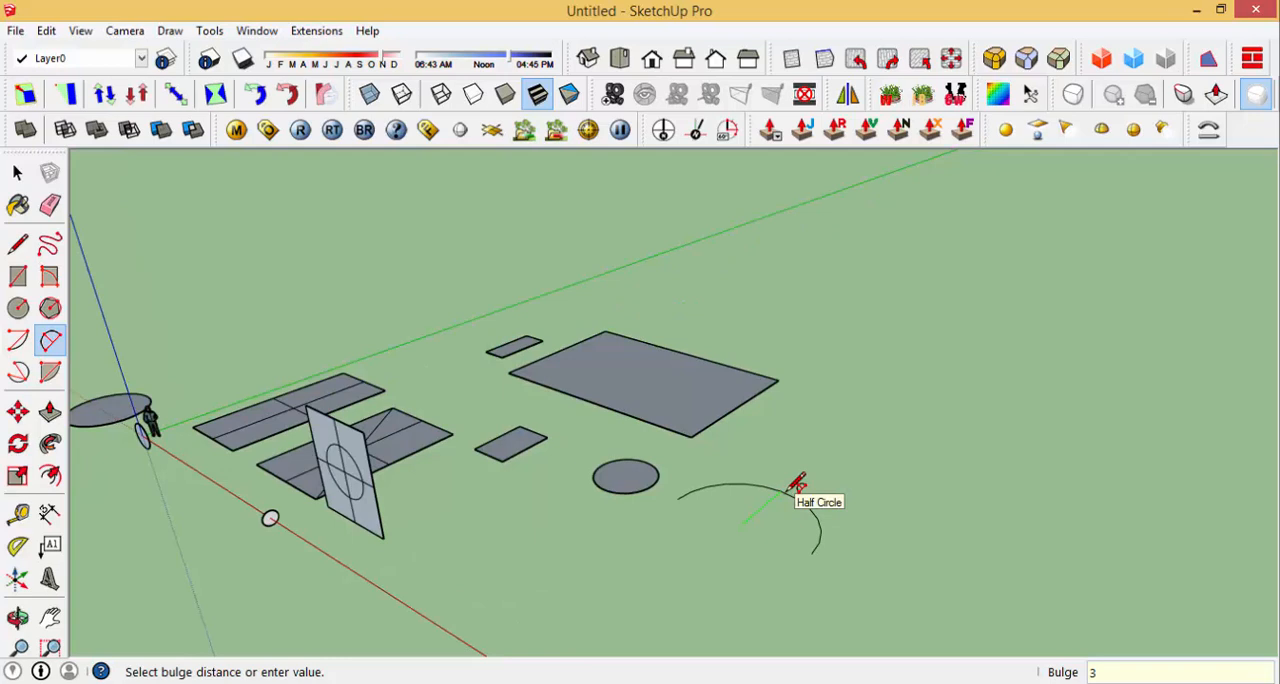
{"action": "key", "text": "Return"}
Step: Examine the straight segments that form the new arc from close up and from different angles
{"action": "middle_click_drag", "start_coordinate": [766, 528], "coordinate": [852, 602]}
{"action": "scroll", "coordinate": [808, 434], "scroll_direction": "up", "scroll_amount": 2}
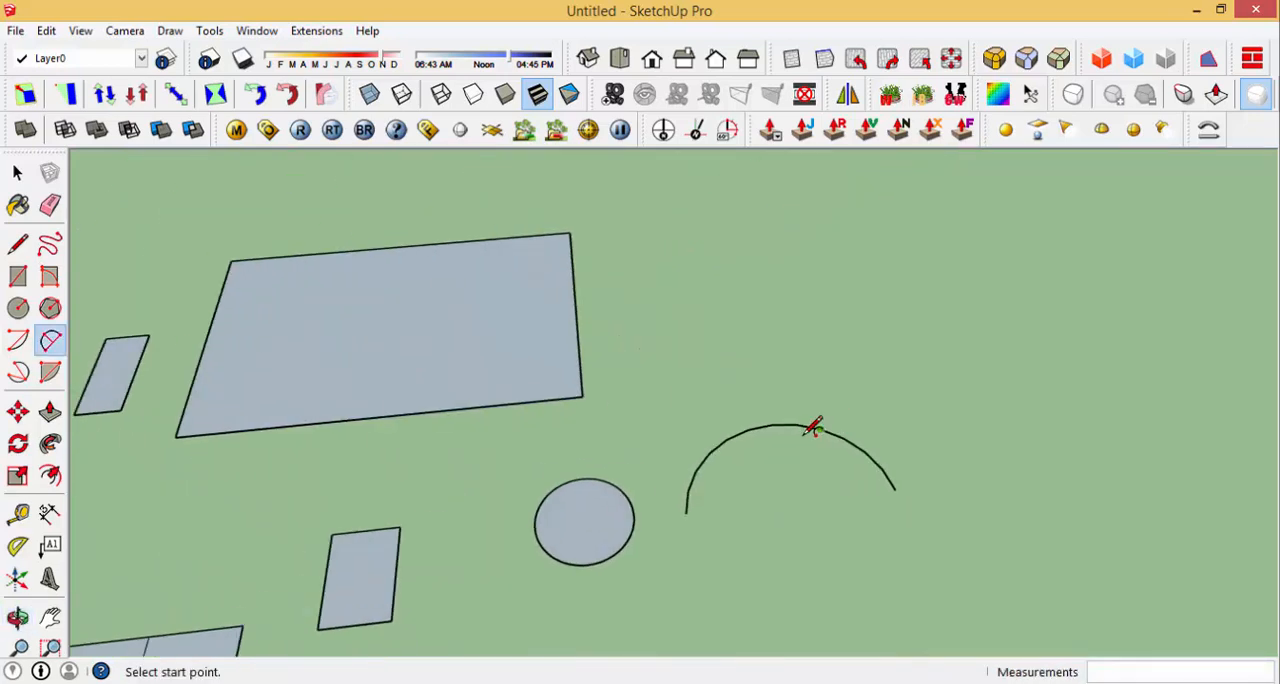
{"action": "scroll", "coordinate": [815, 428], "scroll_direction": "up", "scroll_amount": 6}
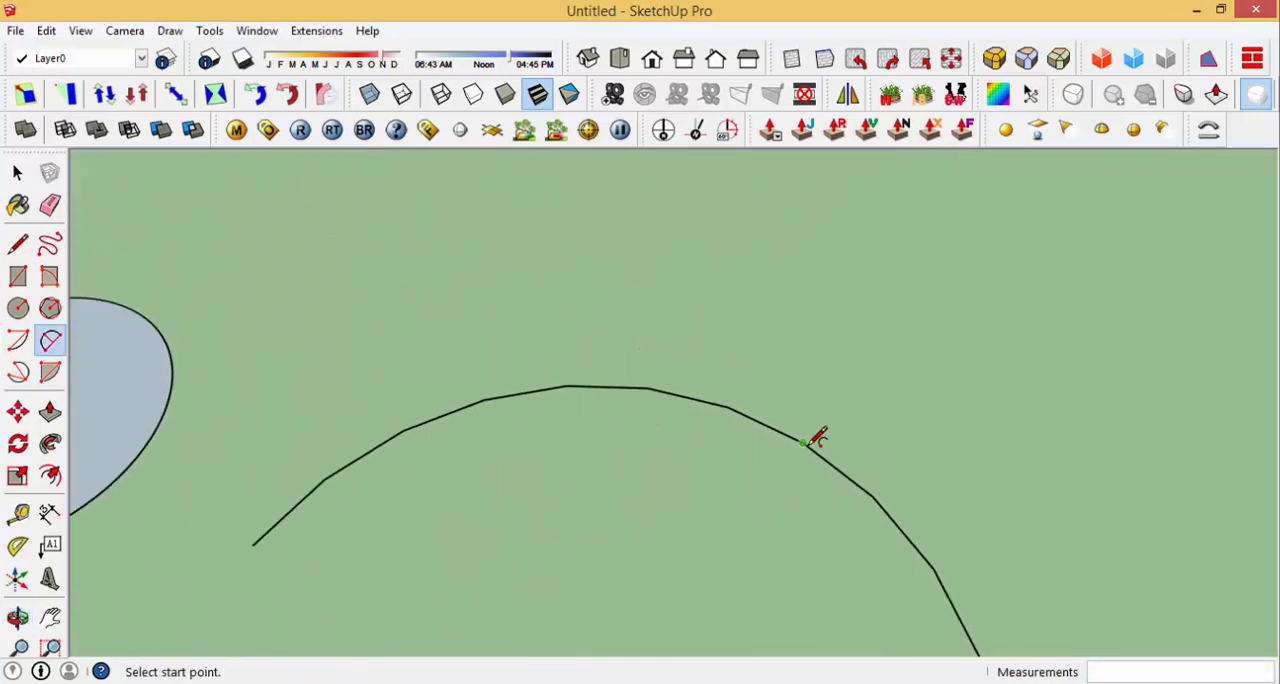
{"action": "middle_click_drag", "start_coordinate": [817, 437], "coordinate": [833, 381]}
{"action": "scroll", "coordinate": [342, 581], "scroll_direction": "down", "scroll_amount": 4}
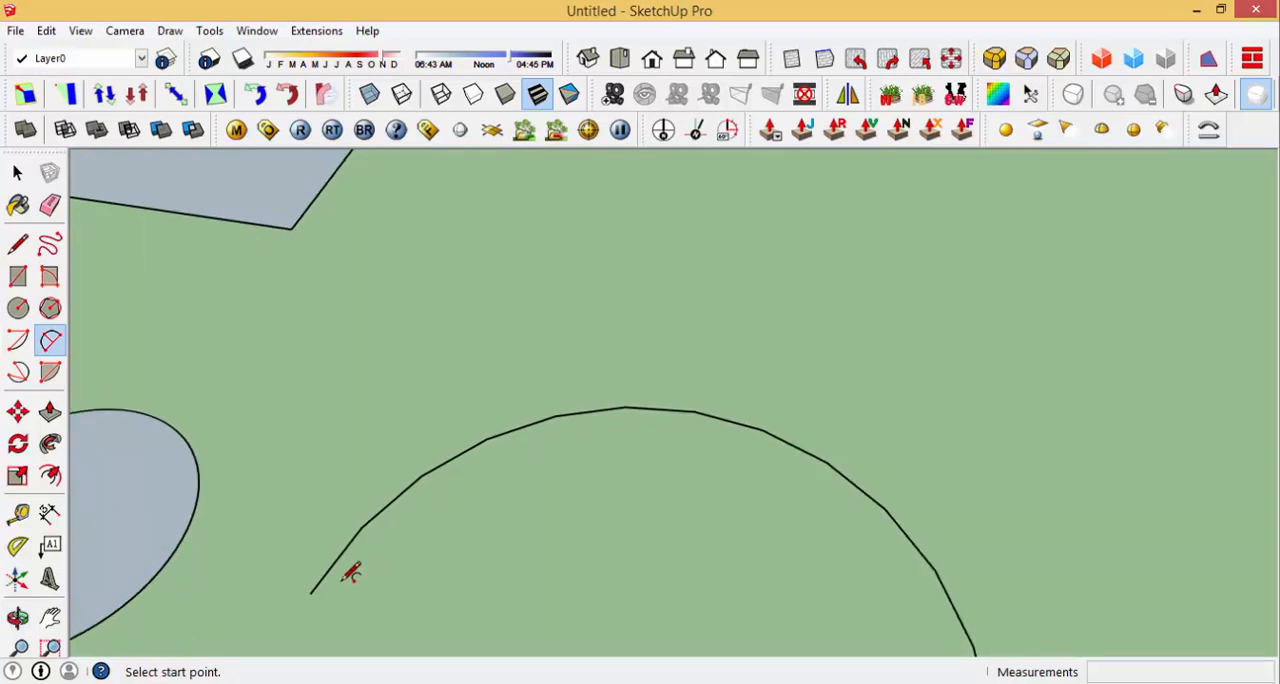
{"action": "scroll", "coordinate": [841, 525], "scroll_direction": "down", "scroll_amount": 2}
{"action": "scroll", "coordinate": [787, 419], "scroll_direction": "down", "scroll_amount": 2}
{"action": "scroll", "coordinate": [756, 572], "scroll_direction": "up", "scroll_amount": 2}
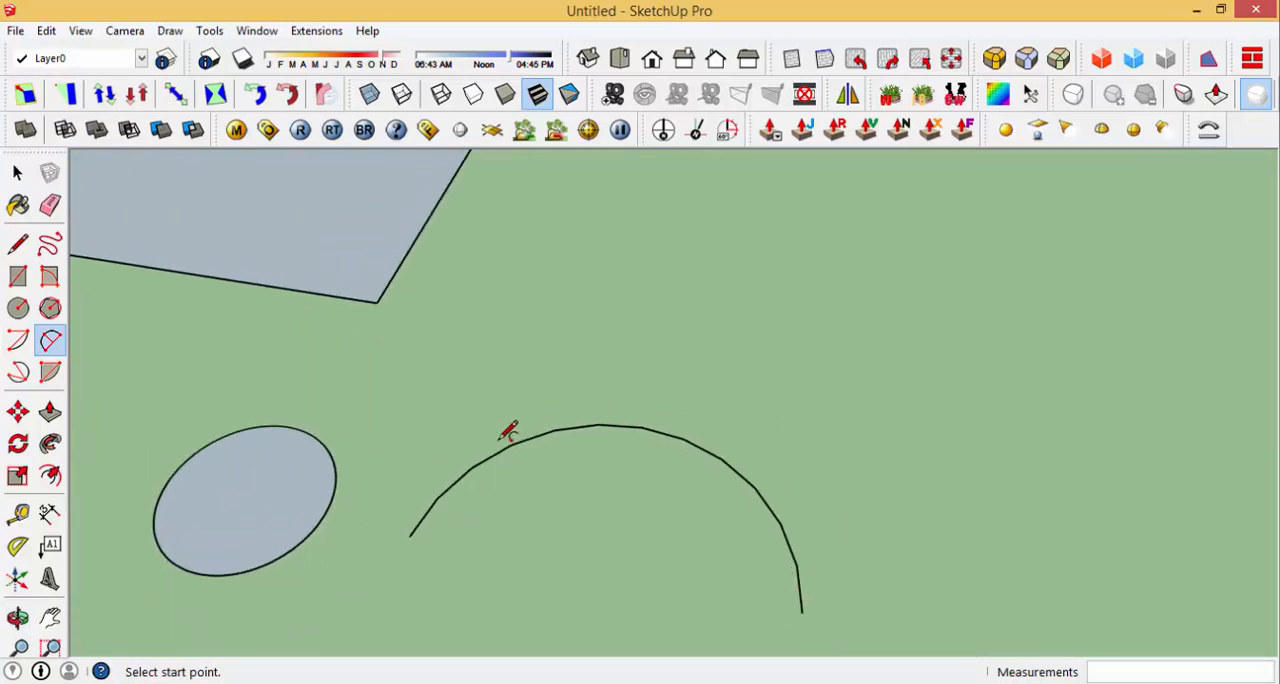
{"action": "middle_click_drag", "start_coordinate": [735, 420], "coordinate": [811, 380]}
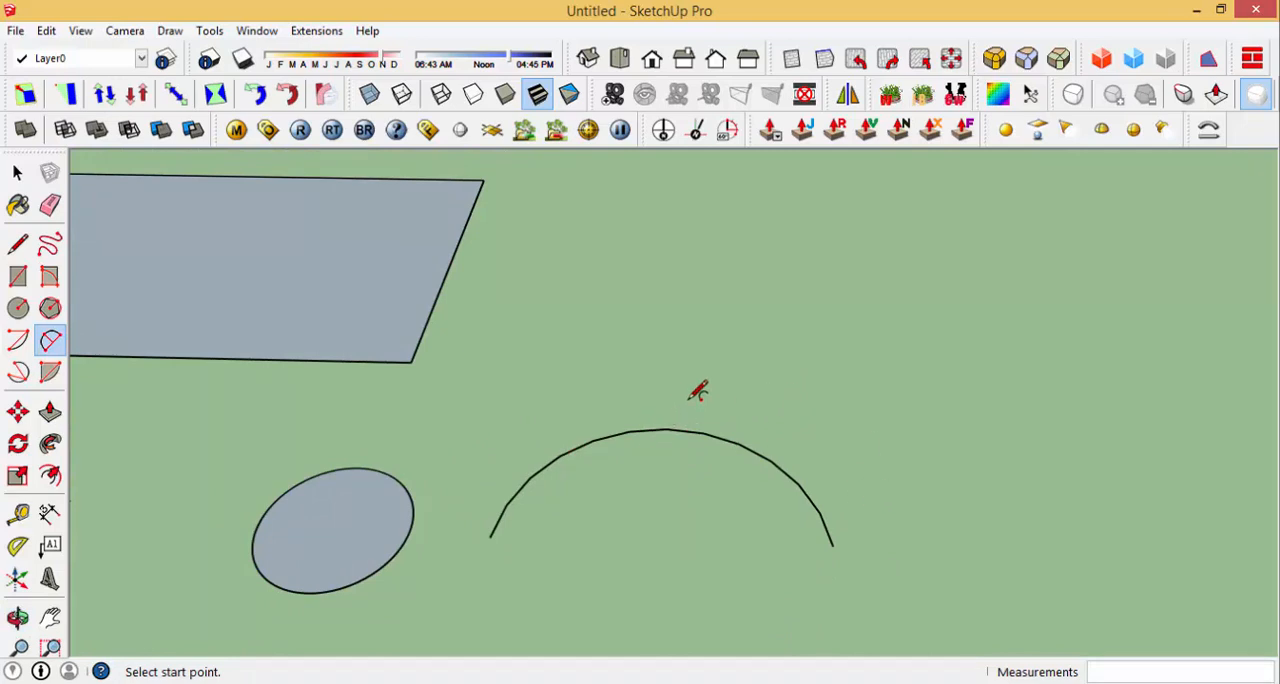
Step: Set the arc's number of segments to 50
{"action": "key", "text": "space"}
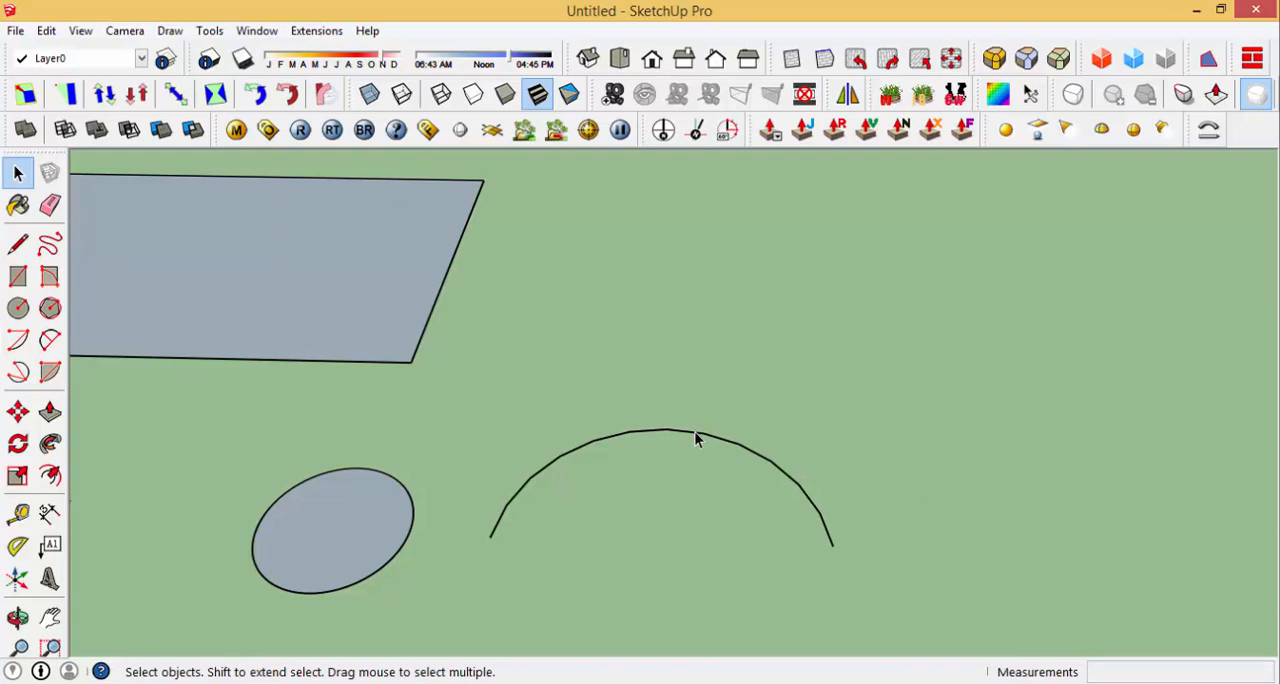
{"action": "right_click", "coordinate": [697, 438]}
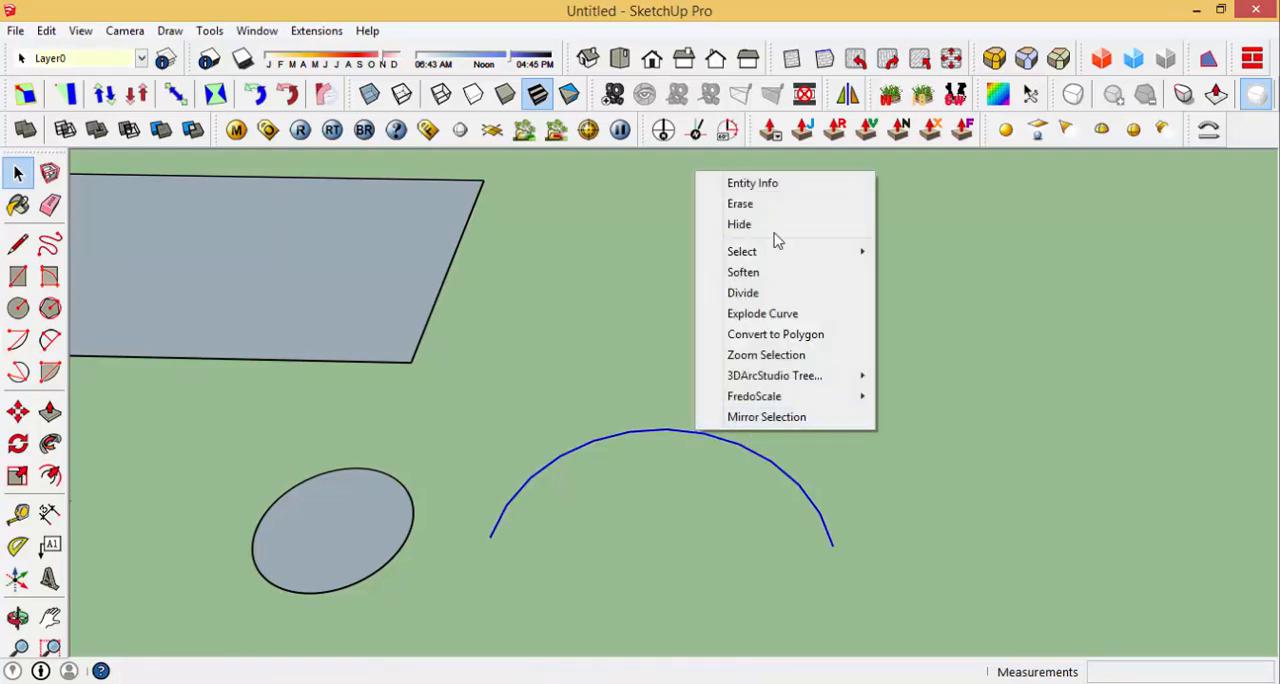
{"action": "left_click", "coordinate": [769, 190]}
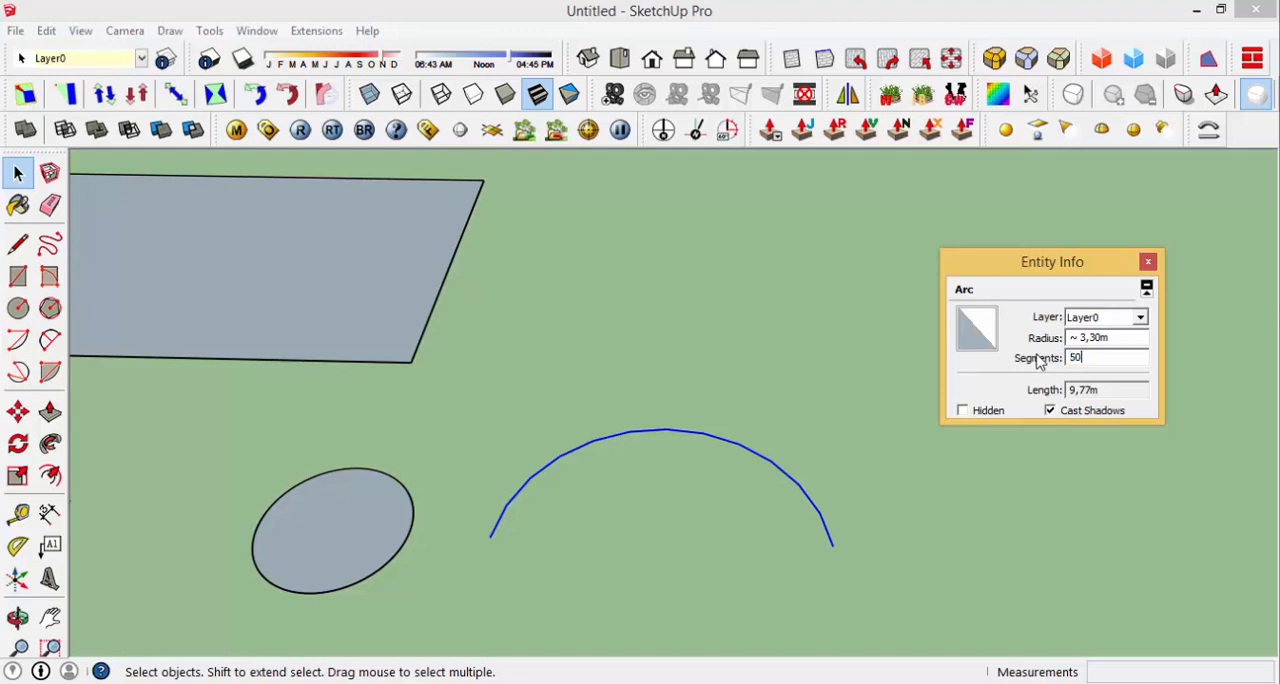
{"action": "left_click", "coordinate": [1063, 500]}
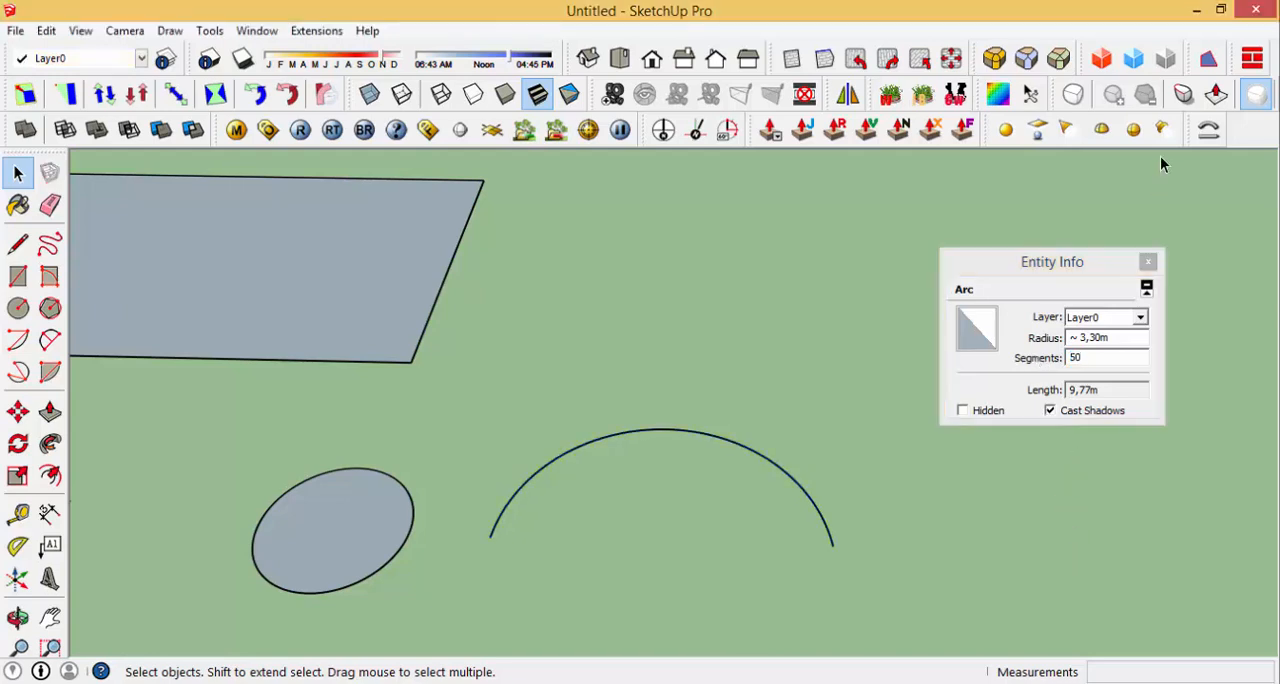
{"action": "left_click", "coordinate": [1148, 261]}
Step: Start a second two-point arc beyond the first one, placing both endpoints parallel to the red axis
{"action": "middle_click_drag", "start_coordinate": [714, 513], "coordinate": [587, 562]}
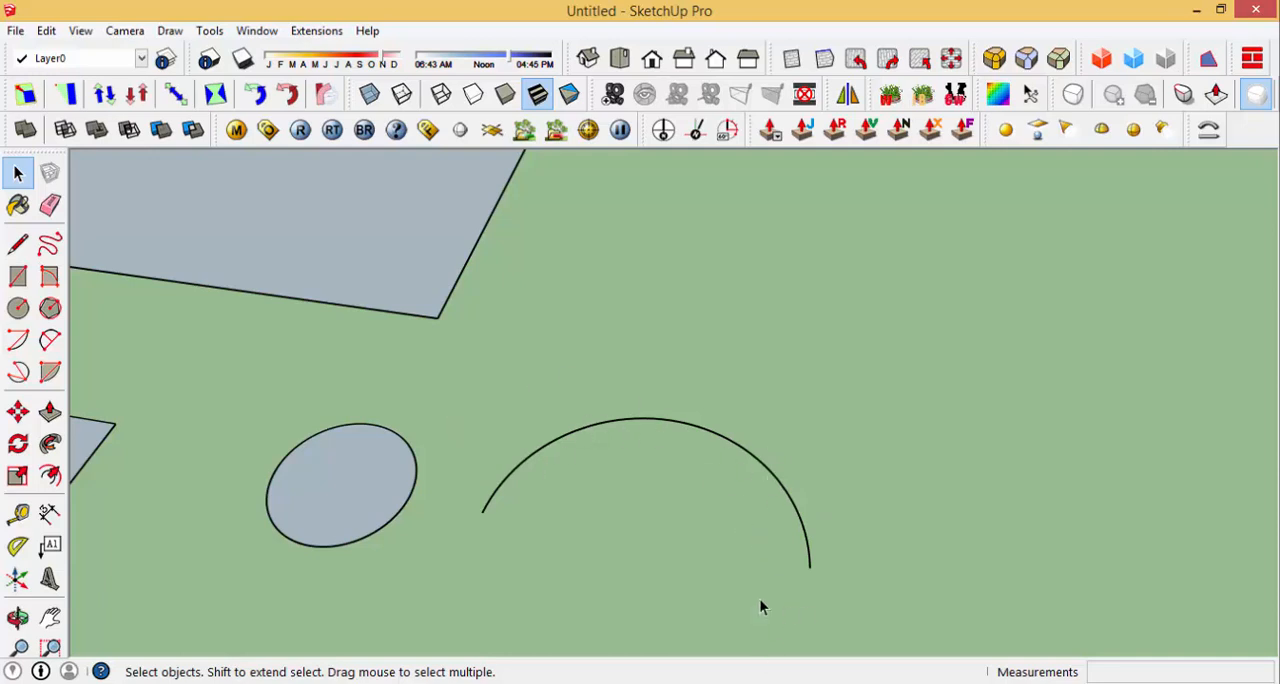
{"action": "scroll", "coordinate": [672, 485], "scroll_direction": "down", "scroll_amount": 4}
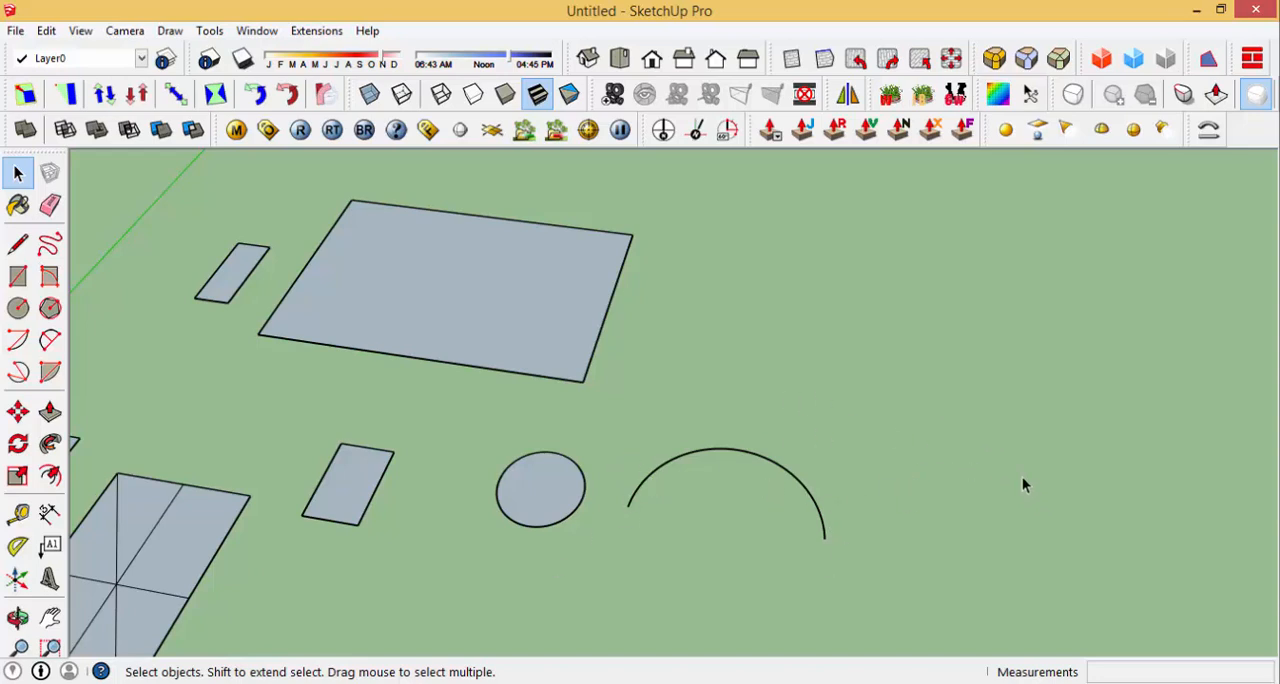
{"action": "key", "text": "a"}
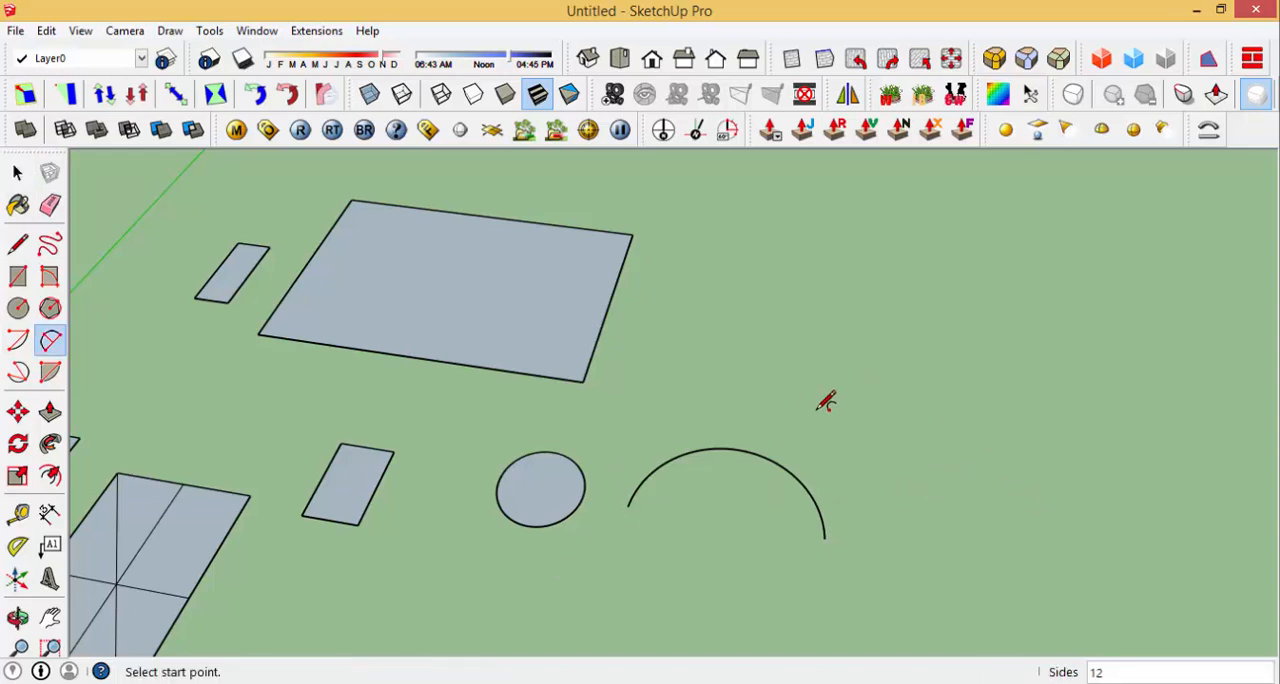
{"action": "left_click", "coordinate": [844, 419]}
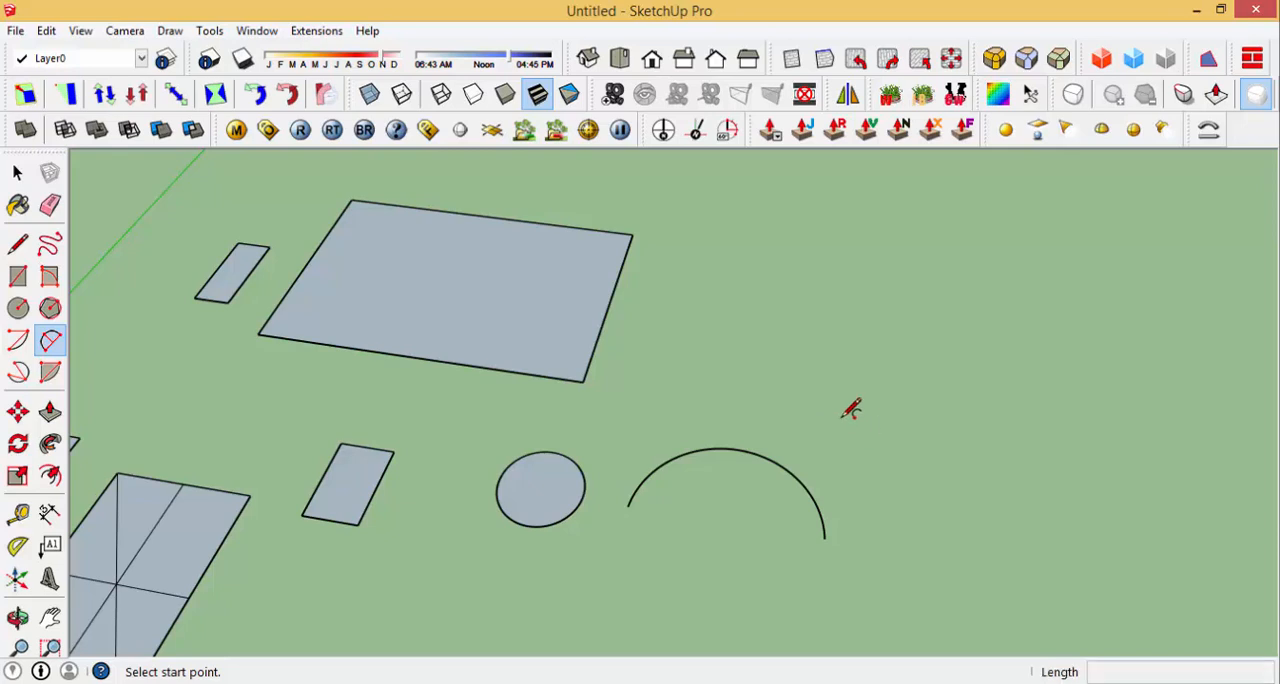
{"action": "left_click", "coordinate": [1066, 450]}
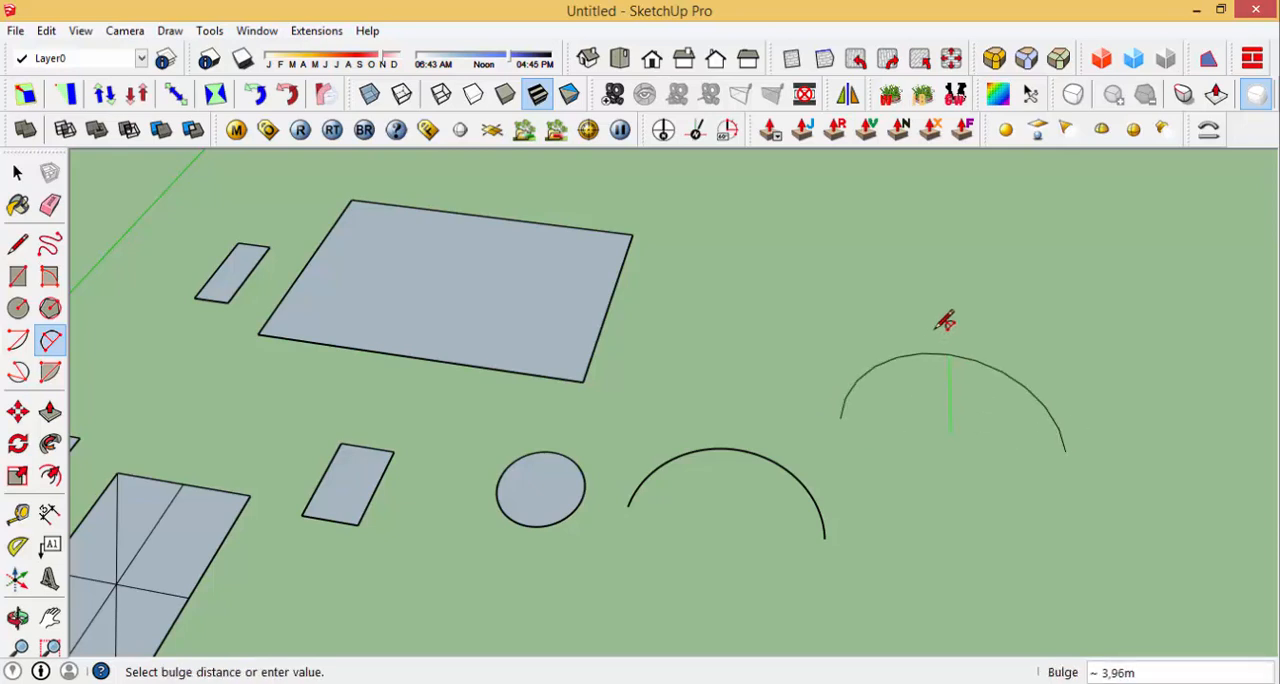
Step: Try out different bulge depths along the green axis for the pending second arc, and abandon the arc unplaced
{"action": "scroll", "coordinate": [960, 354], "scroll_direction": "down", "scroll_amount": 3}
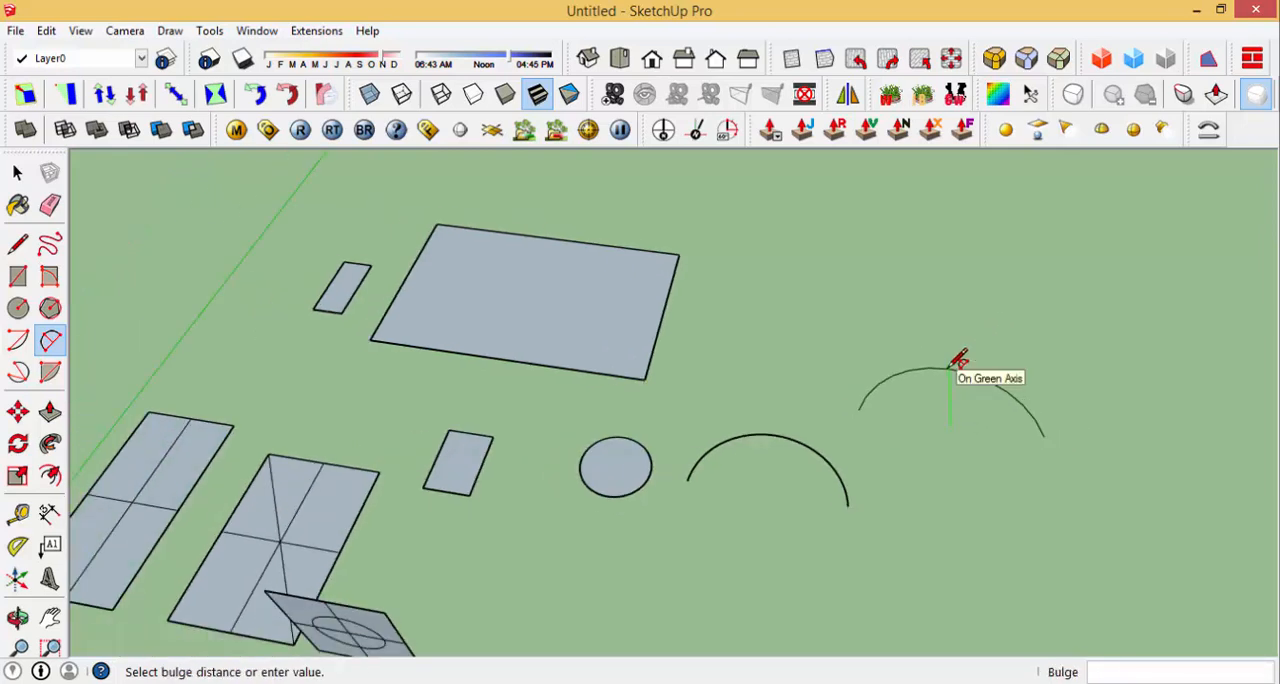
{"action": "scroll", "coordinate": [970, 360], "scroll_direction": "up", "scroll_amount": 3}
{"action": "scroll", "coordinate": [958, 370], "scroll_direction": "down", "scroll_amount": 2}
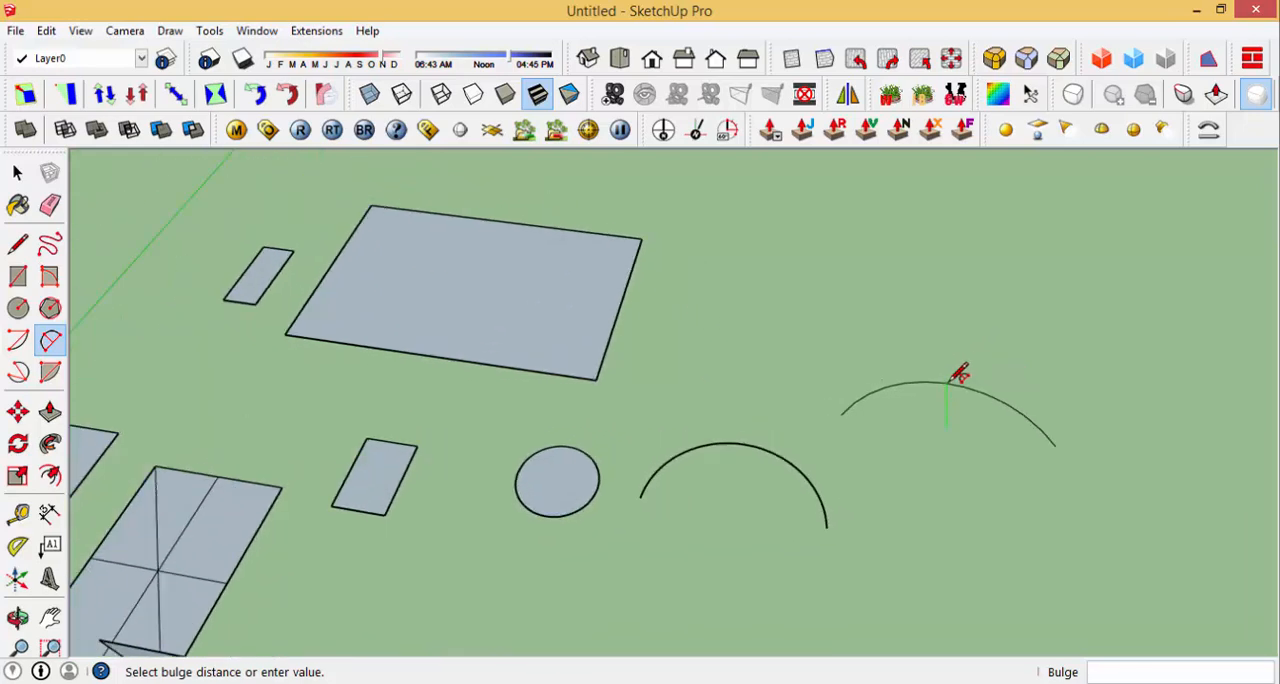
{"action": "scroll", "coordinate": [960, 369], "scroll_direction": "up", "scroll_amount": 4}
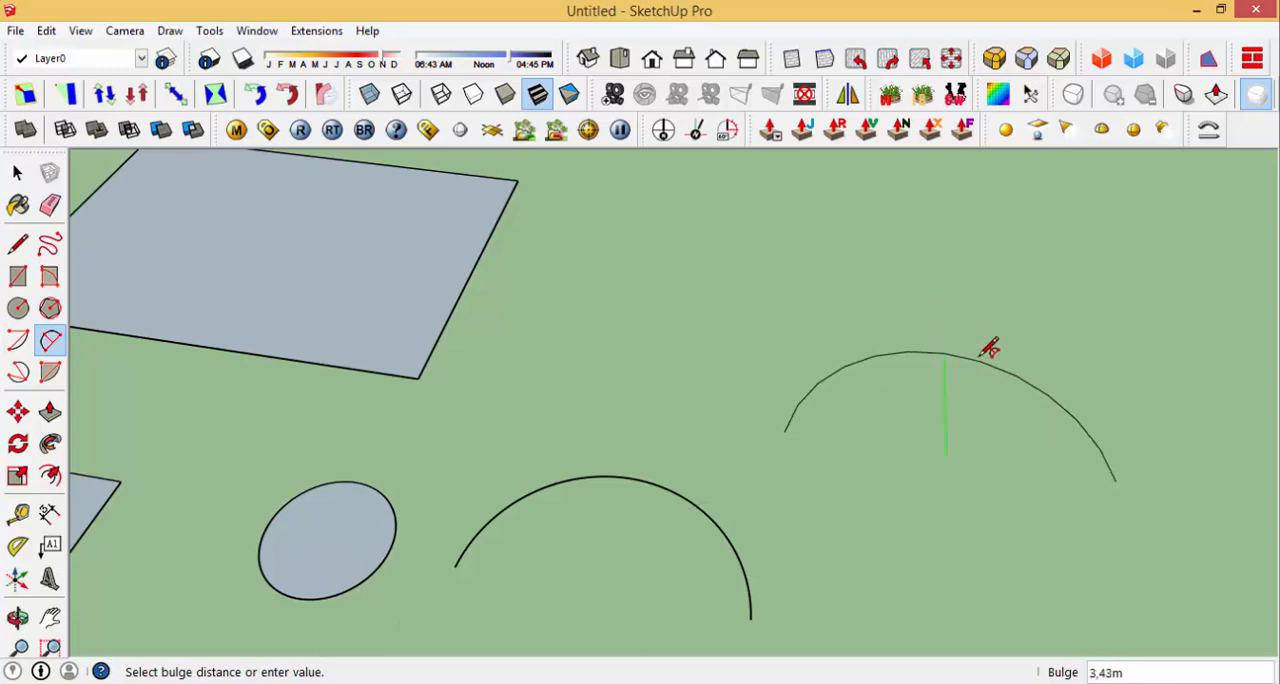
{"action": "key", "text": "o"}
{"action": "mouse_move", "coordinate": [978, 366]}
{"action": "left_mouse_down"}
{"action": "mouse_move", "coordinate": [977, 346]}
{"action": "mouse_move", "coordinate": [1005, 361]}
{"action": "mouse_move", "coordinate": [971, 351]}
{"action": "mouse_move", "coordinate": [937, 417]}
{"action": "mouse_move", "coordinate": [997, 360]}
{"action": "mouse_move", "coordinate": [990, 368]}
{"action": "mouse_move", "coordinate": [986, 352]}
{"action": "mouse_move", "coordinate": [983, 380]}
{"action": "left_mouse_up"}
{"action": "key", "text": "a"}
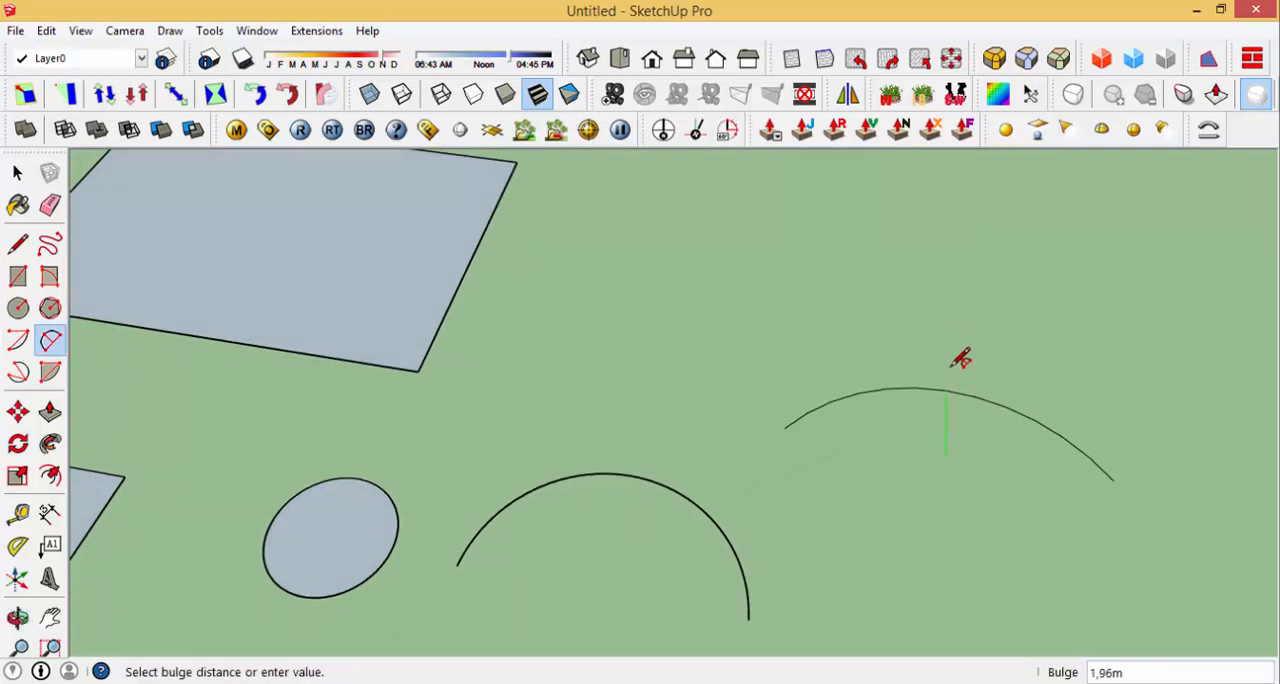
{"action": "scroll", "coordinate": [948, 410], "scroll_direction": "down", "scroll_amount": 2}
{"action": "scroll", "coordinate": [952, 407], "scroll_direction": "up", "scroll_amount": 5}
{"action": "middle_click_drag", "start_coordinate": [956, 403], "coordinate": [947, 178]}
{"action": "middle_click_drag", "start_coordinate": [936, 306], "coordinate": [937, 437]}
{"action": "scroll", "coordinate": [936, 439], "scroll_direction": "down", "scroll_amount": 4}
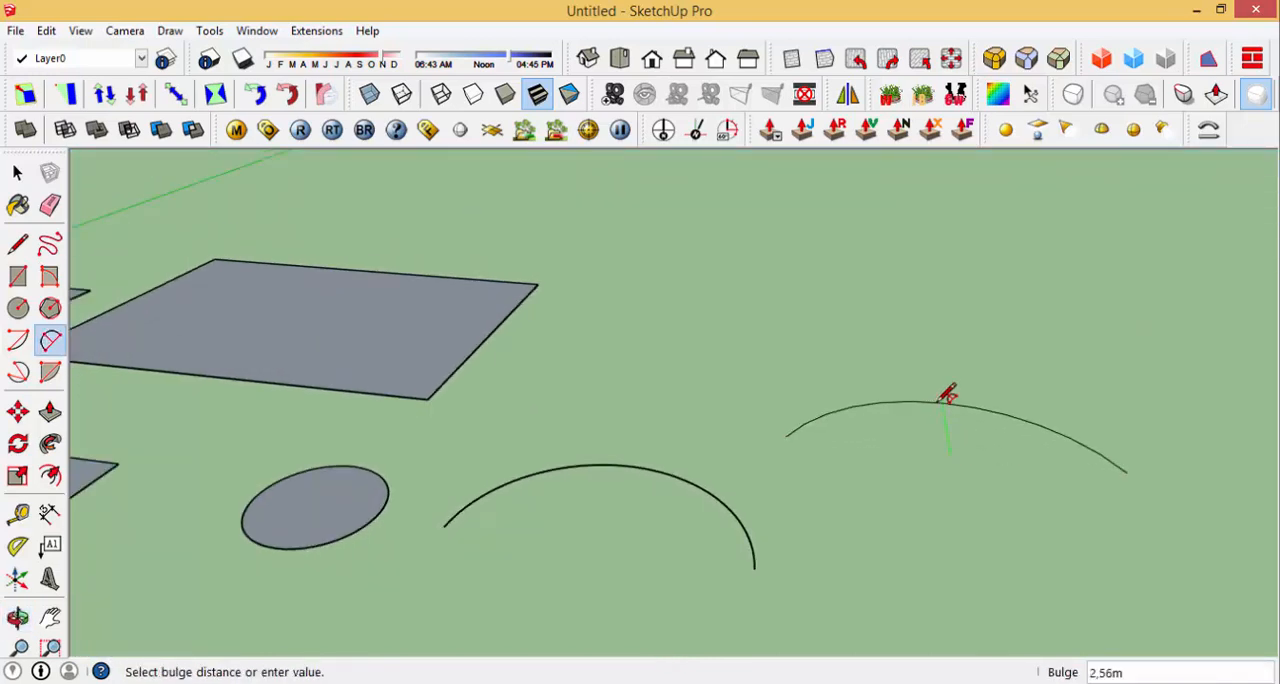
{"action": "middle_click_drag", "start_coordinate": [948, 393], "coordinate": [877, 369]}
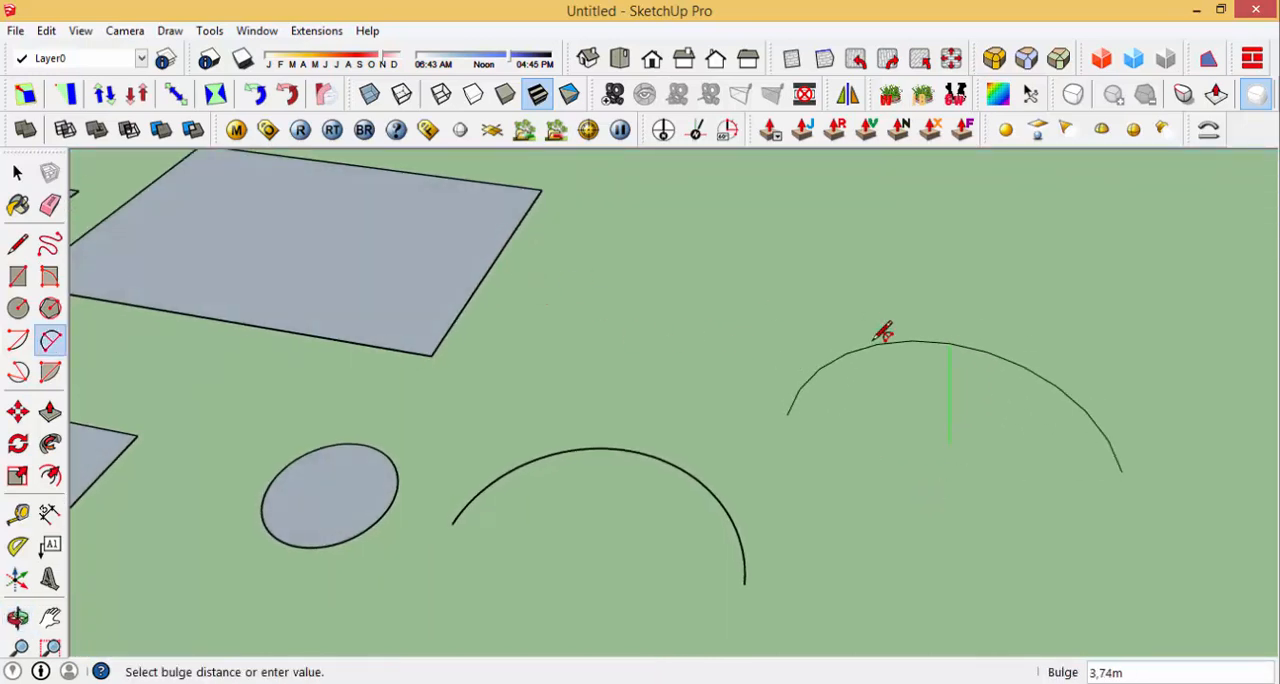
{"action": "scroll", "coordinate": [873, 398], "scroll_direction": "down", "scroll_amount": 1}
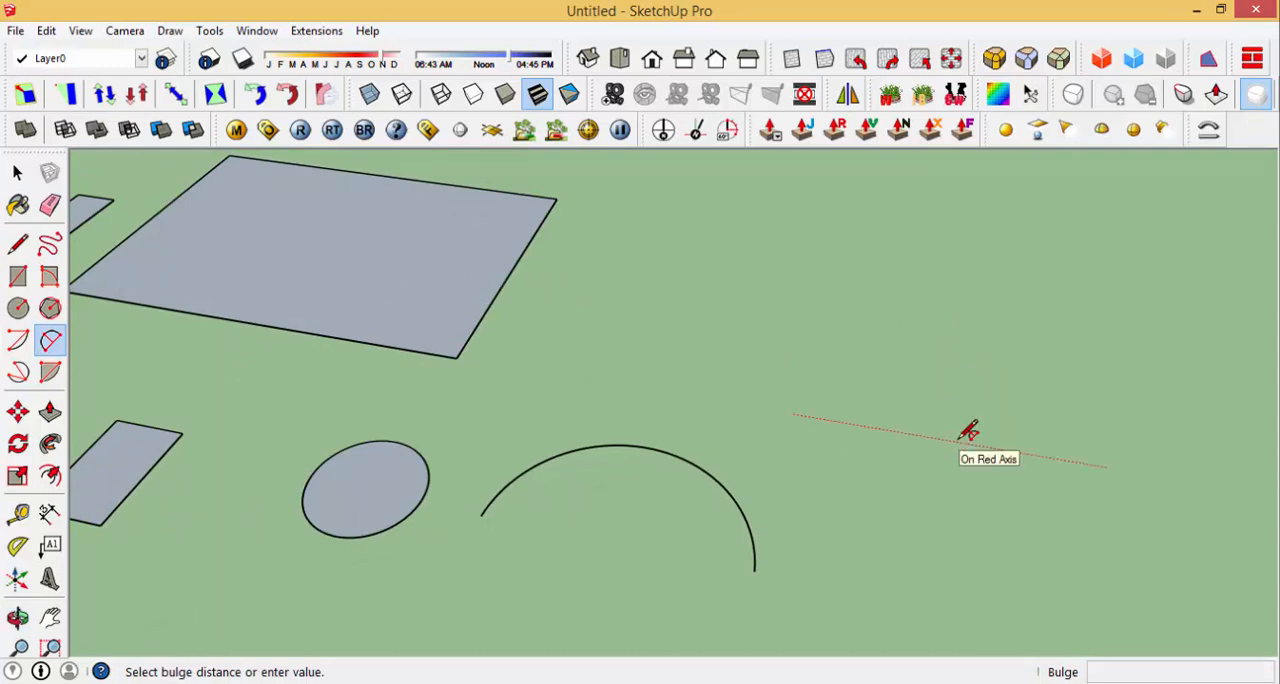
{"action": "key", "text": "Escape"}
{"action": "key", "text": "r"}
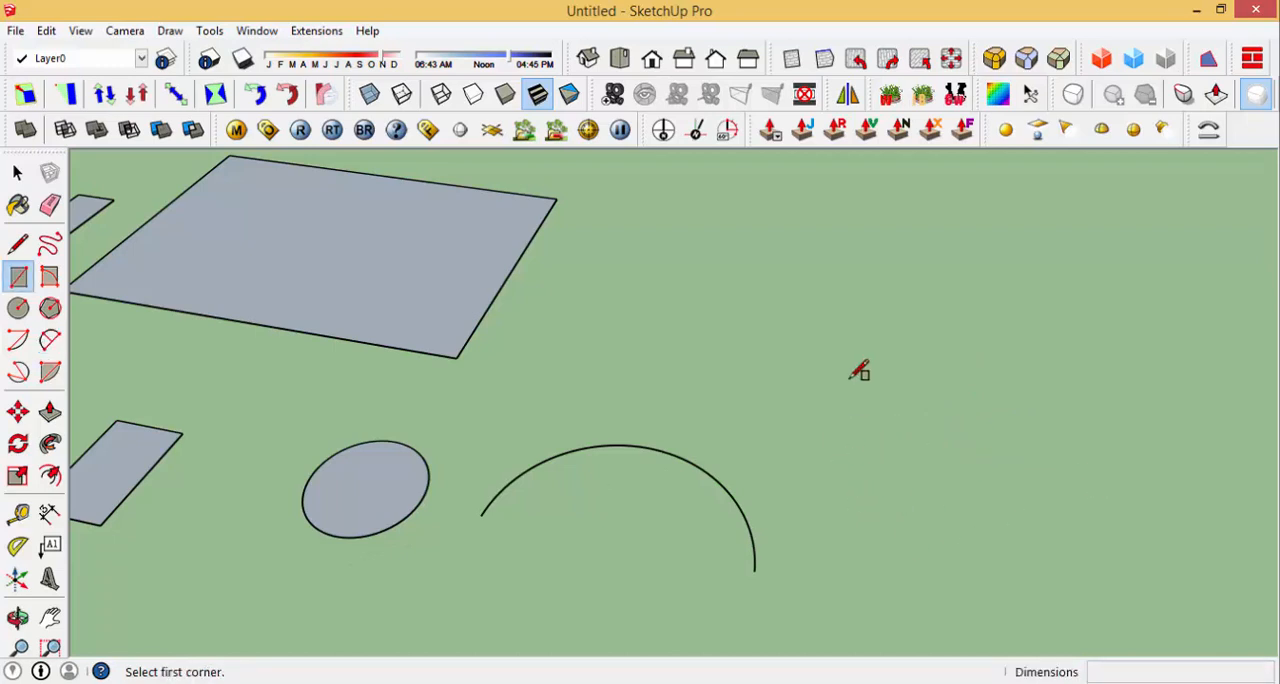
{"action": "left_click", "coordinate": [814, 415]}
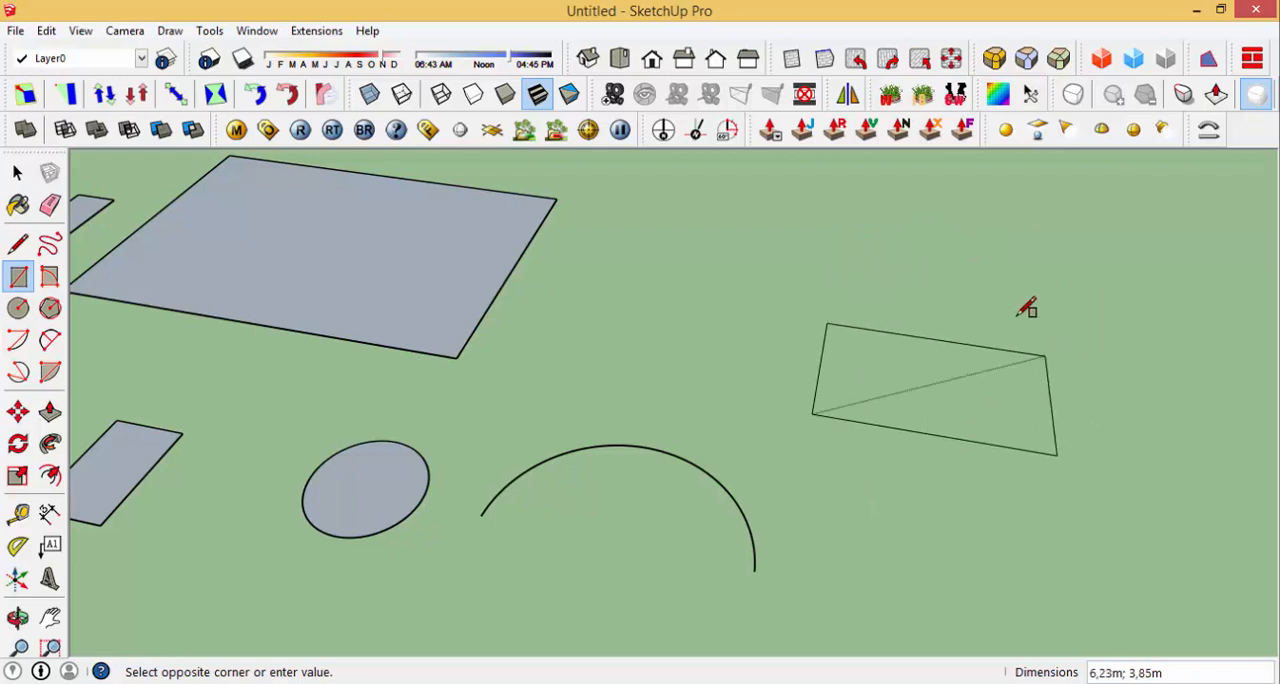
{"action": "scroll", "coordinate": [1030, 362], "scroll_direction": "up", "scroll_amount": 1}
{"action": "scroll", "coordinate": [923, 372], "scroll_direction": "down", "scroll_amount": 3}
{"action": "middle_click_drag", "start_coordinate": [923, 372], "coordinate": [893, 191]}
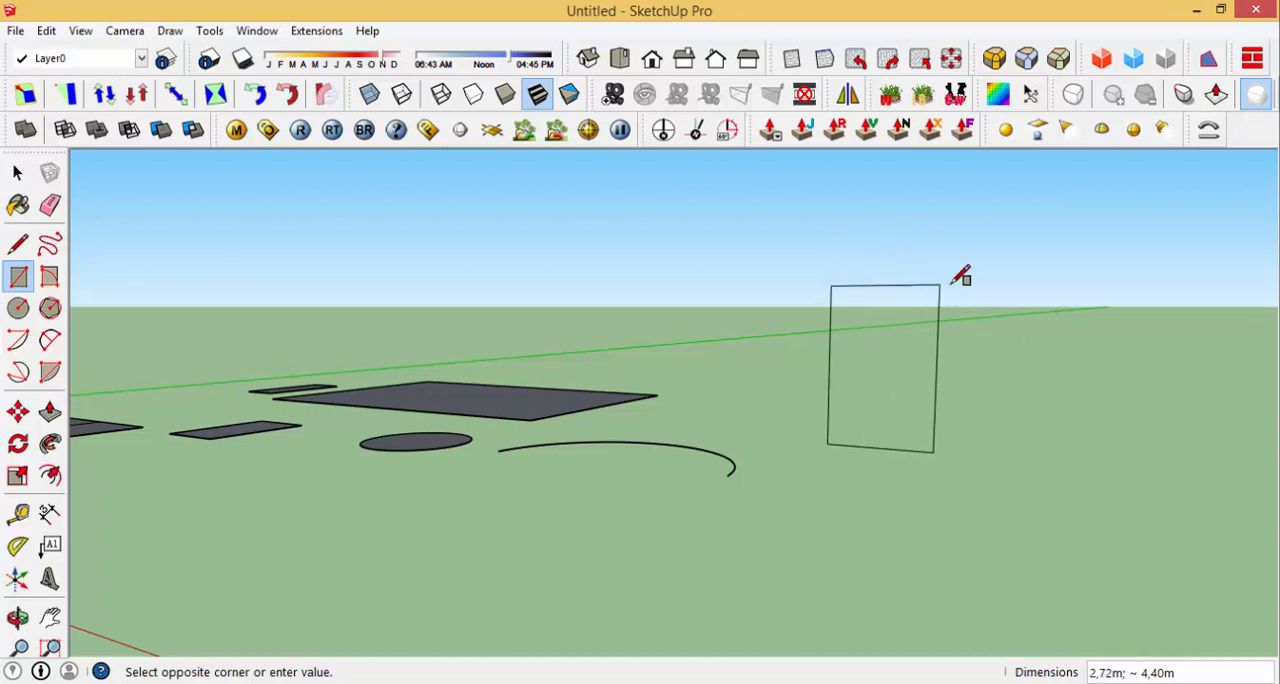
{"action": "key", "text": "Escape"}
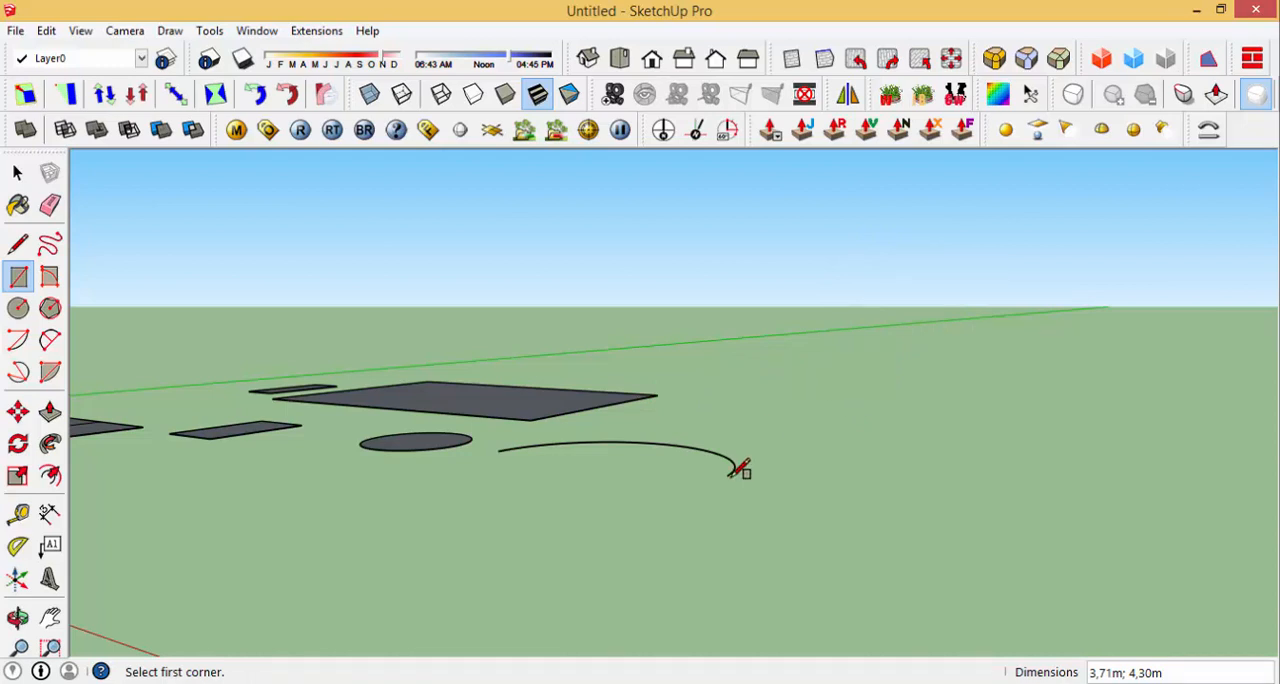
Step: Draw a rectangle about 4.85 by 8.57 m on the ground beyond the arc, and undo it
{"action": "left_click", "coordinate": [782, 492]}
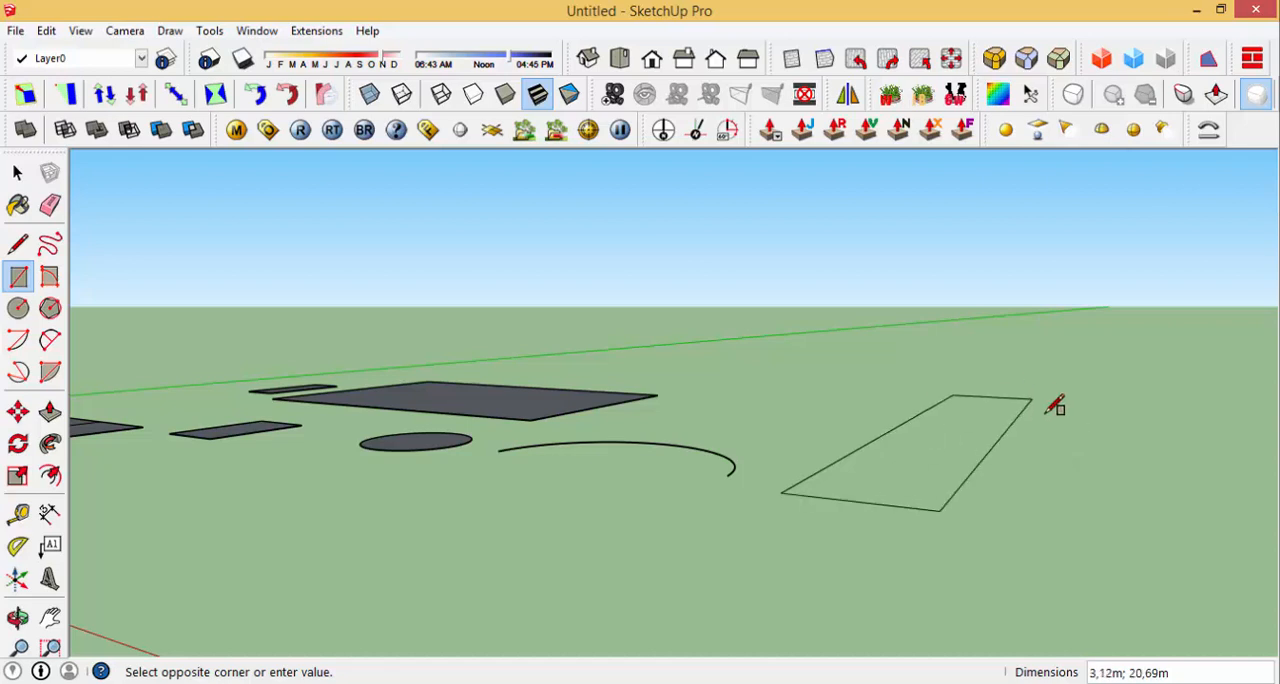
{"action": "left_click", "coordinate": [1064, 449]}
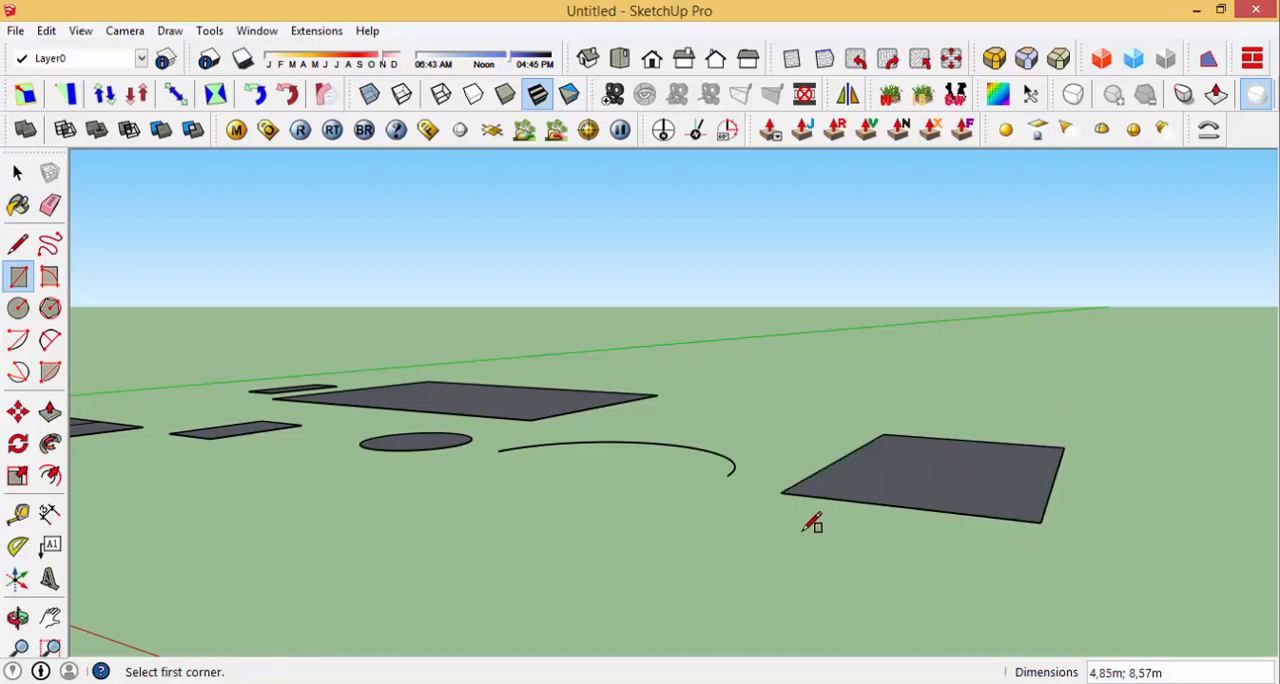
{"action": "key", "text": "ctrl+z"}
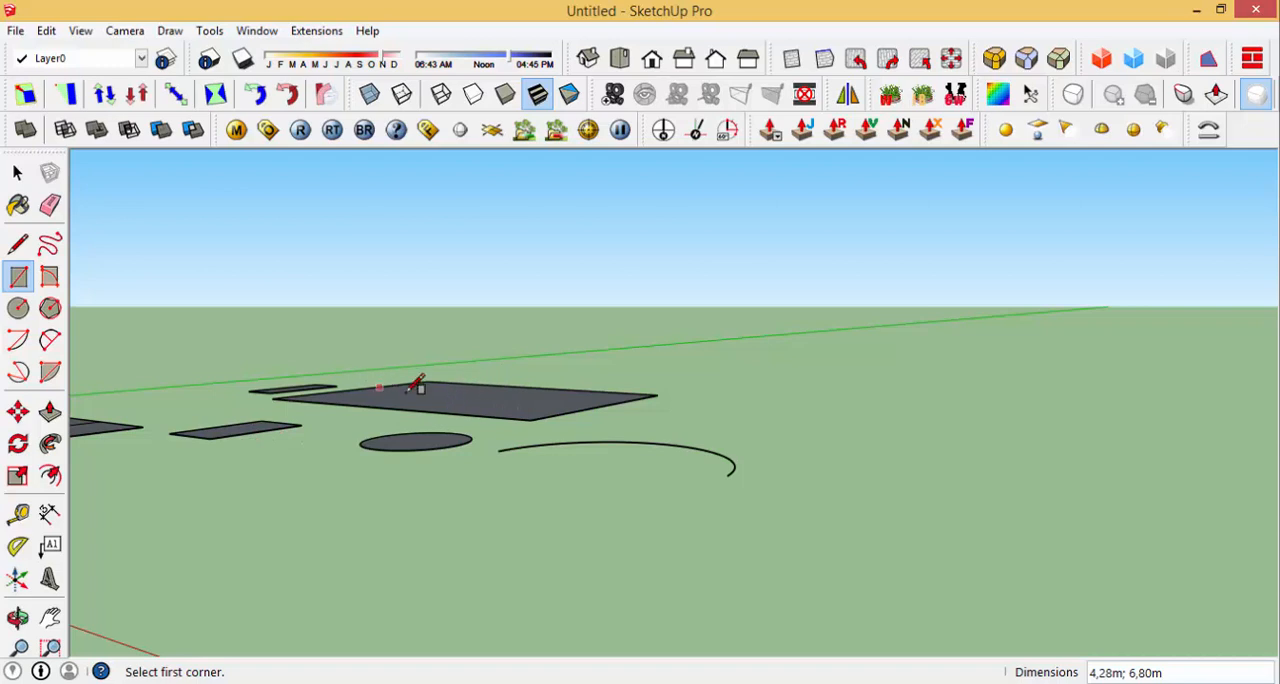
Step: Draw a rectangle about 6.18 by 7.29 m on the ground beyond the arc
{"action": "middle_click_drag", "start_coordinate": [720, 414], "coordinate": [636, 397]}
{"action": "scroll", "coordinate": [704, 440], "scroll_direction": "up", "scroll_amount": 2}
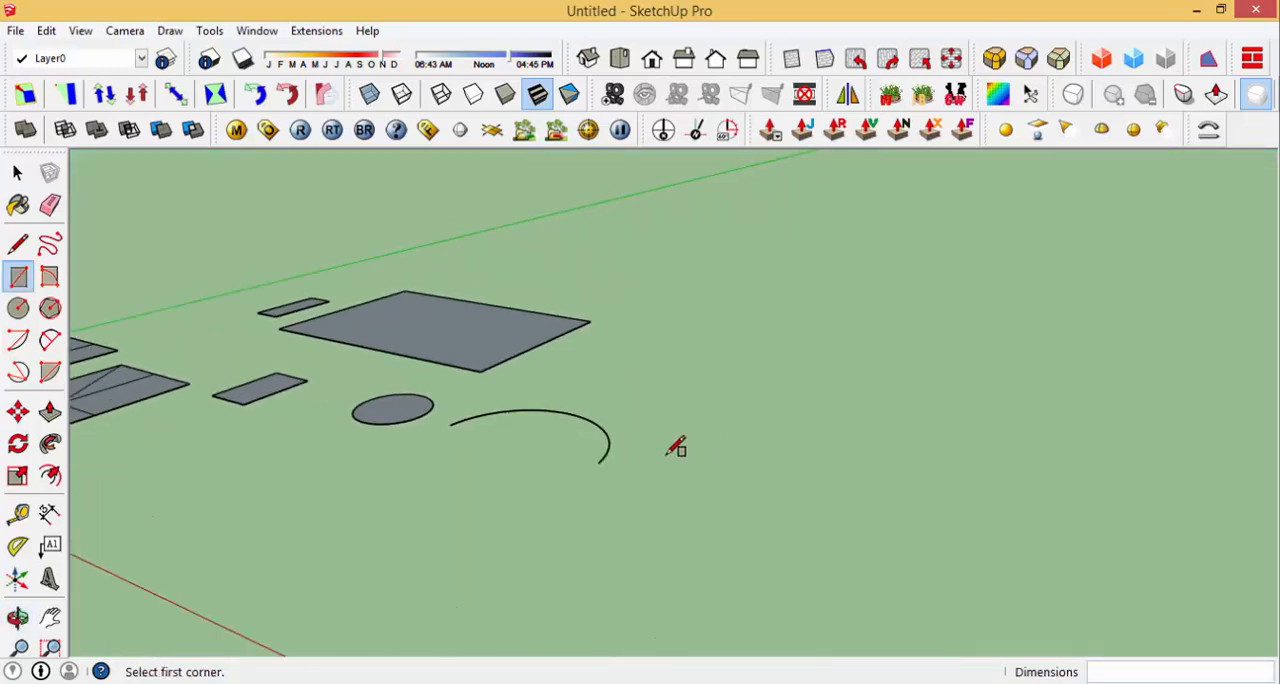
{"action": "left_click", "coordinate": [670, 479]}
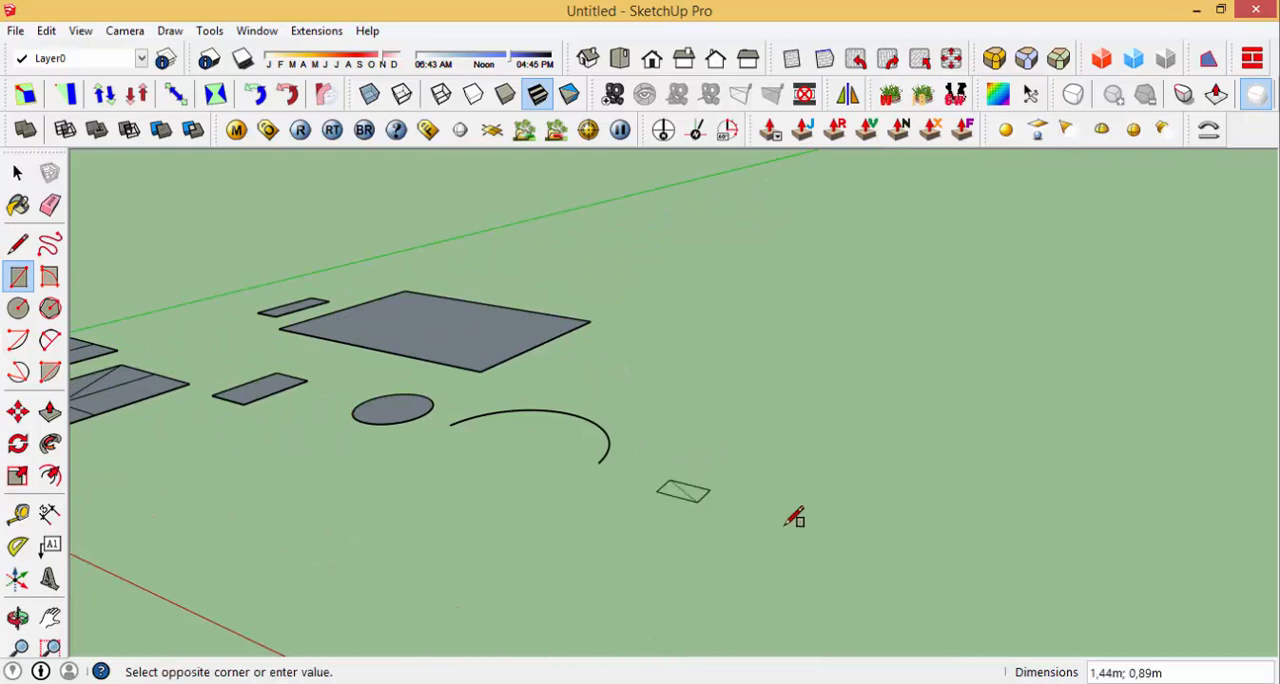
{"action": "left_click", "coordinate": [911, 440]}
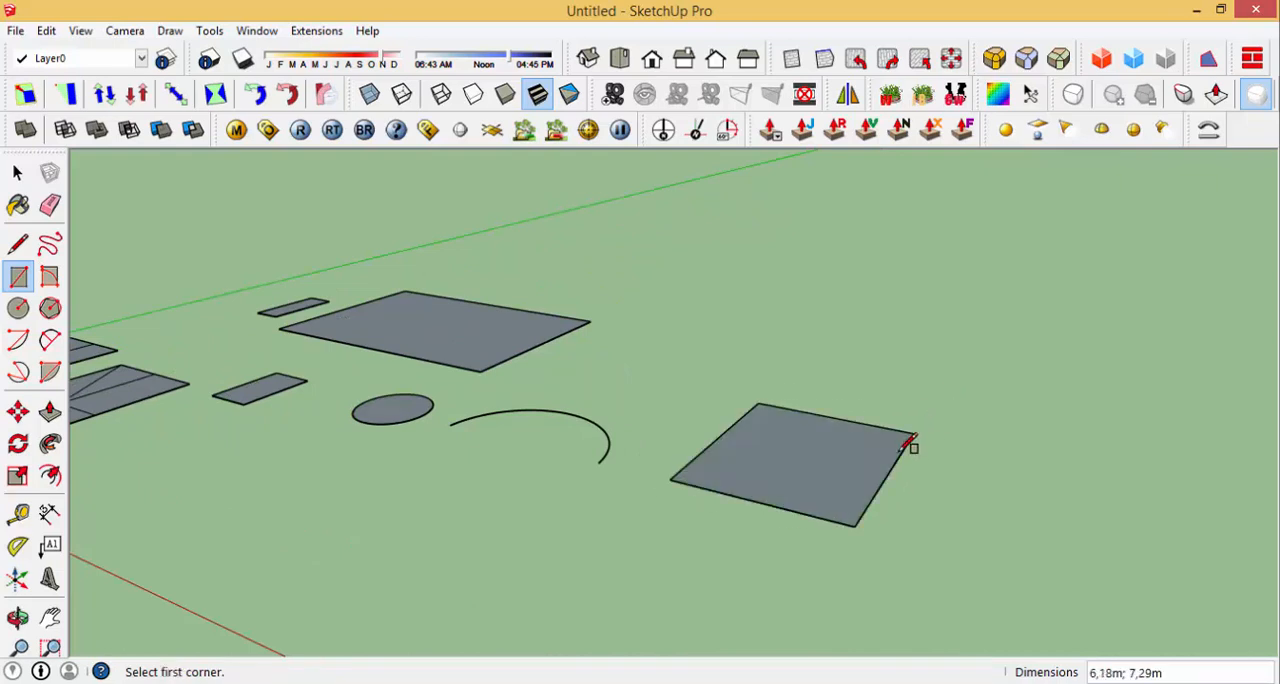
Step: Extrude the new rectangle 4 m upward into a box with Push/Pull
{"action": "scroll", "coordinate": [840, 424], "scroll_direction": "down", "scroll_amount": 1}
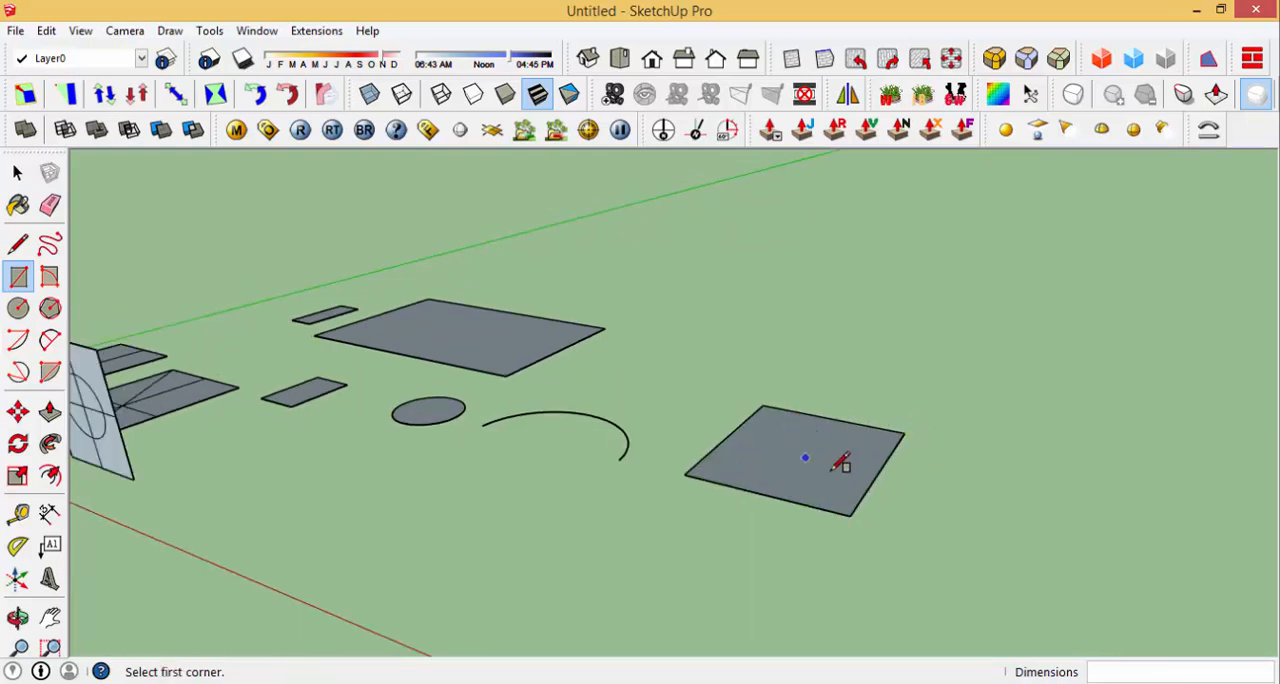
{"action": "scroll", "coordinate": [840, 462], "scroll_direction": "up", "scroll_amount": 2}
{"action": "middle_click_drag", "start_coordinate": [823, 452], "coordinate": [906, 453]}
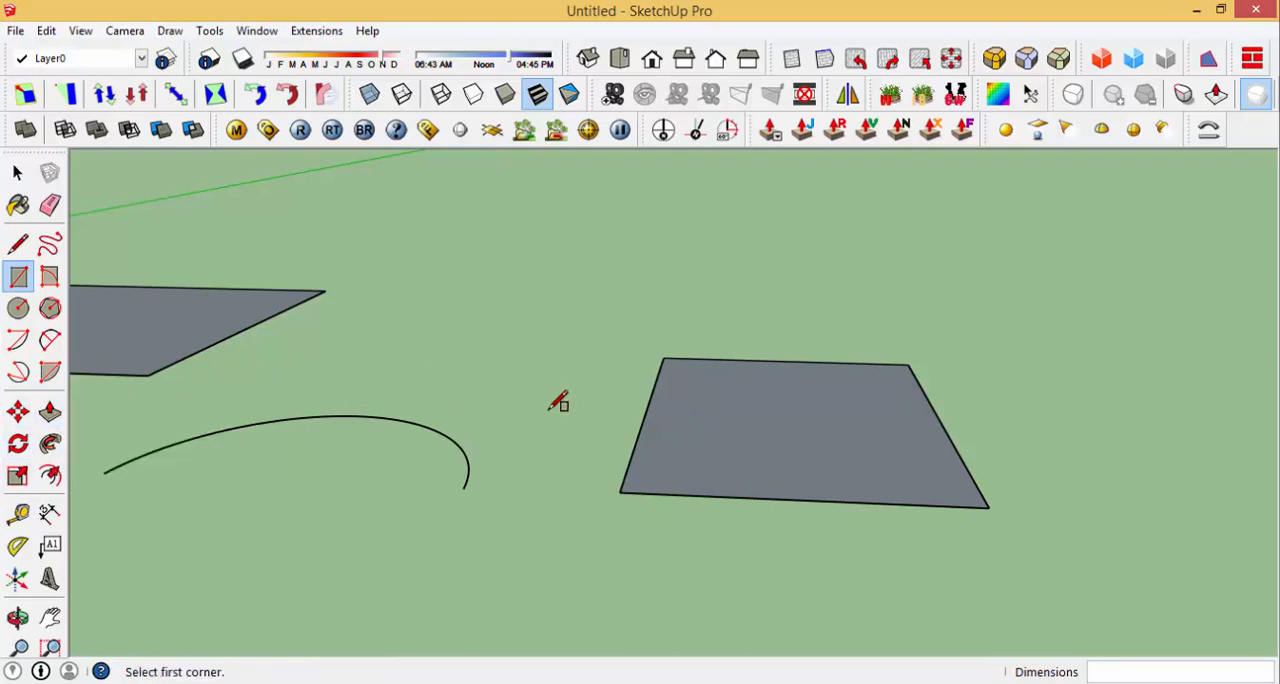
{"action": "key", "text": "p"}
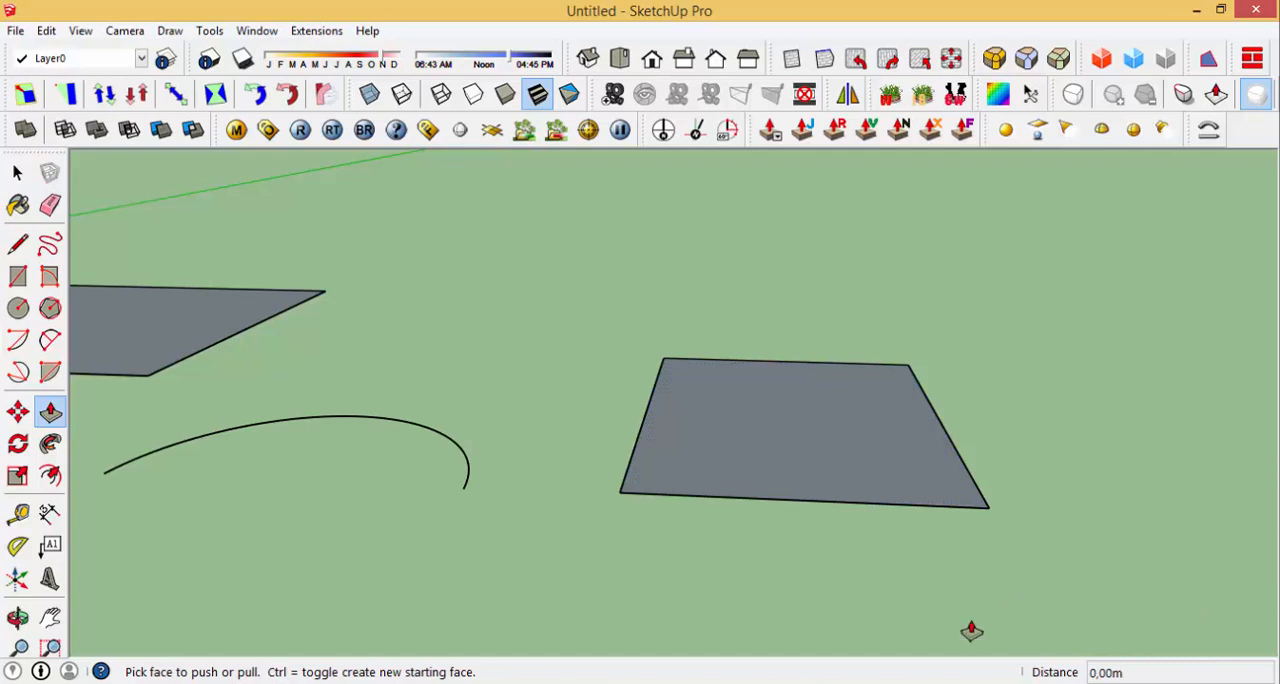
{"action": "left_click", "coordinate": [830, 461]}
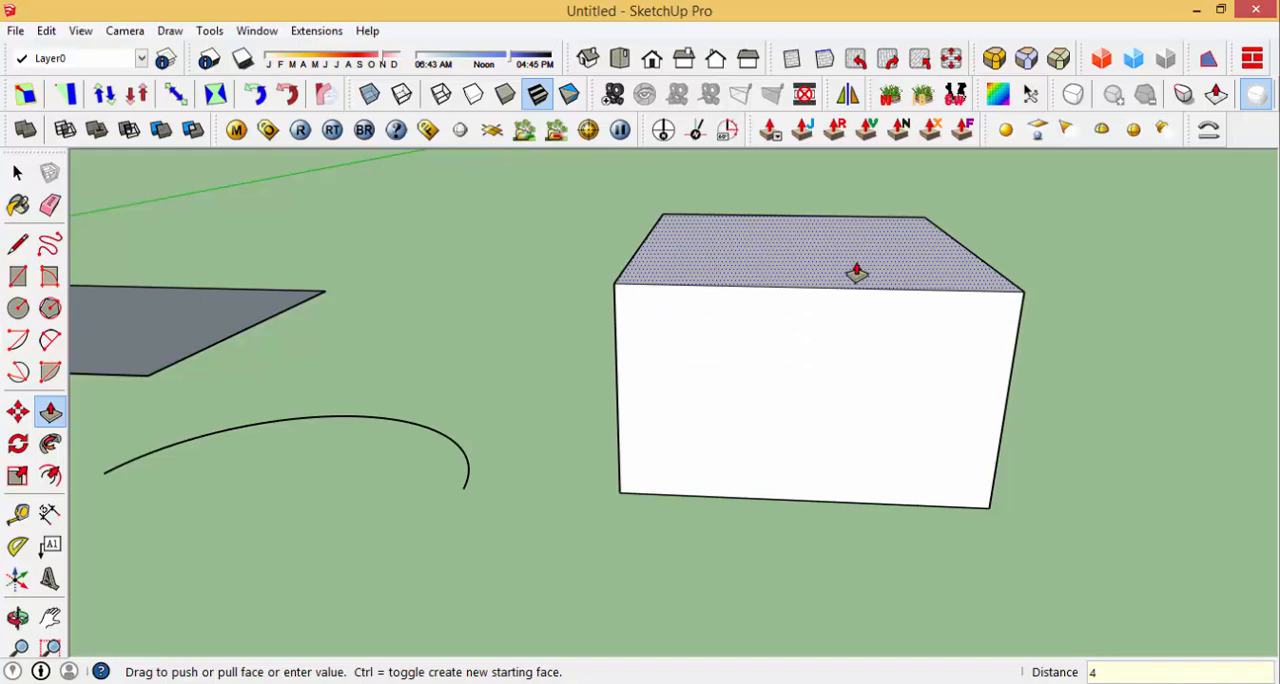
{"action": "key", "text": "Return"}
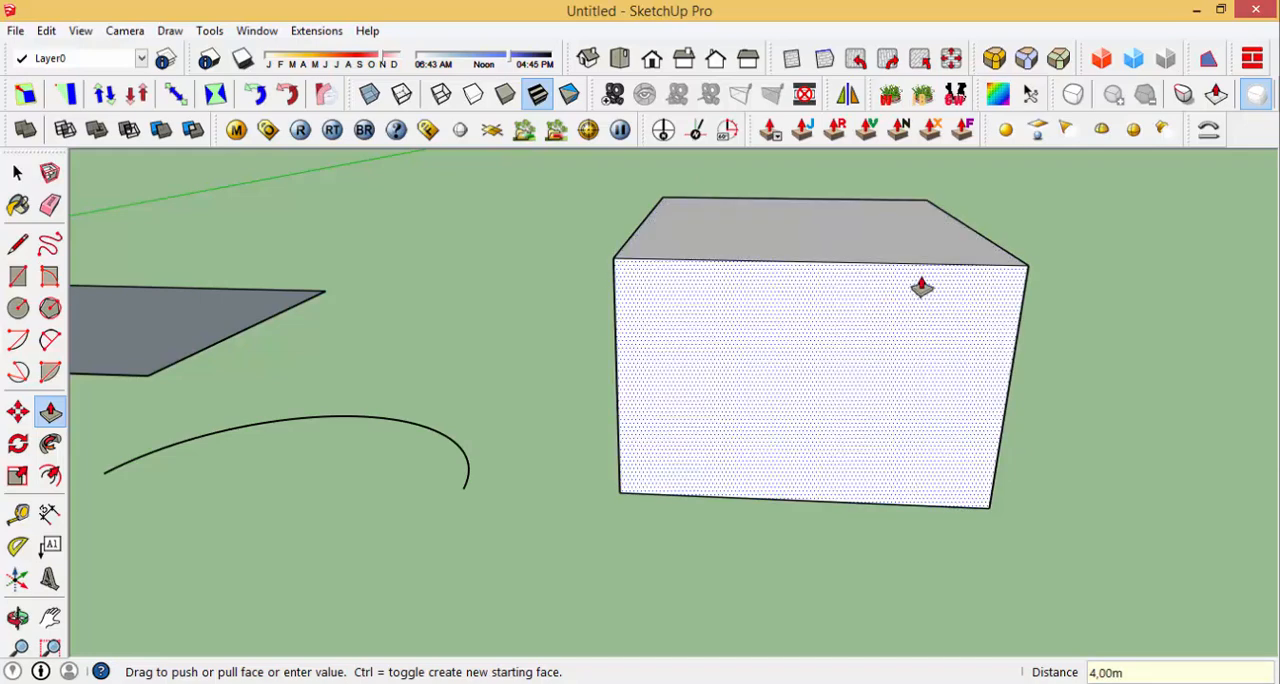
Step: Pull the box's front face outward about 3.04 m and extend the adjacent shaded side face outward as well
{"action": "middle_click_drag", "start_coordinate": [951, 321], "coordinate": [841, 411]}
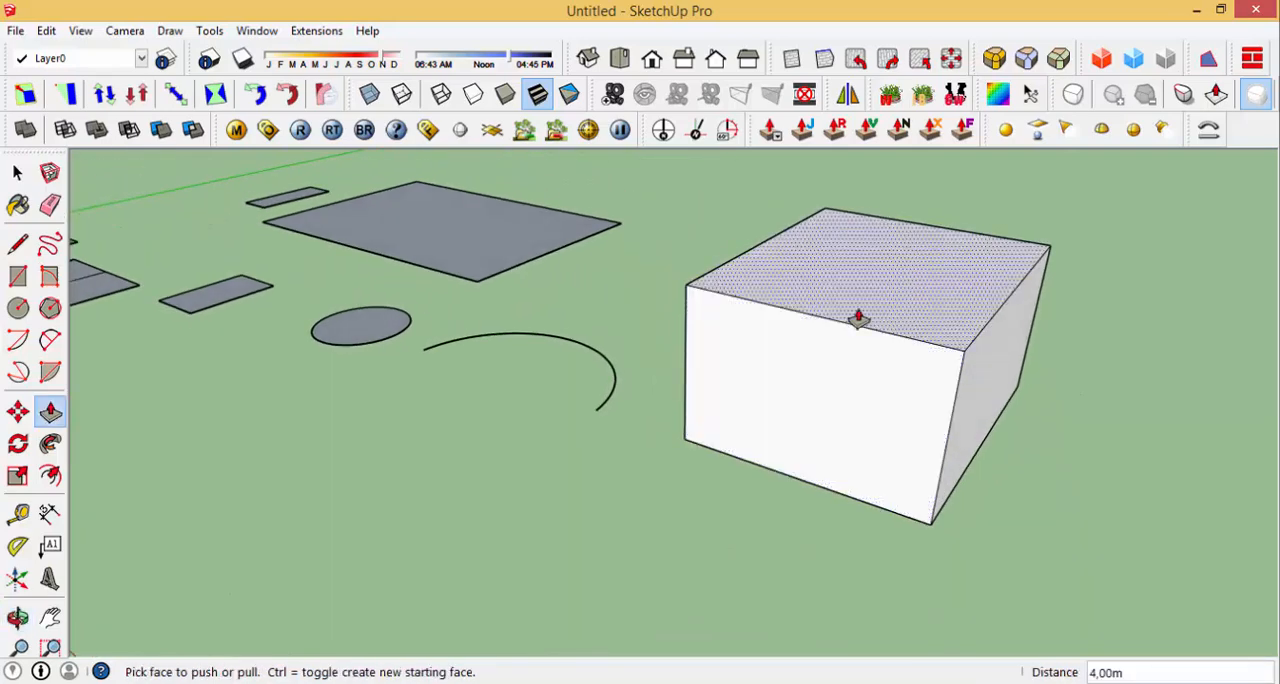
{"action": "left_click_drag", "start_coordinate": [838, 398], "coordinate": [781, 470]}
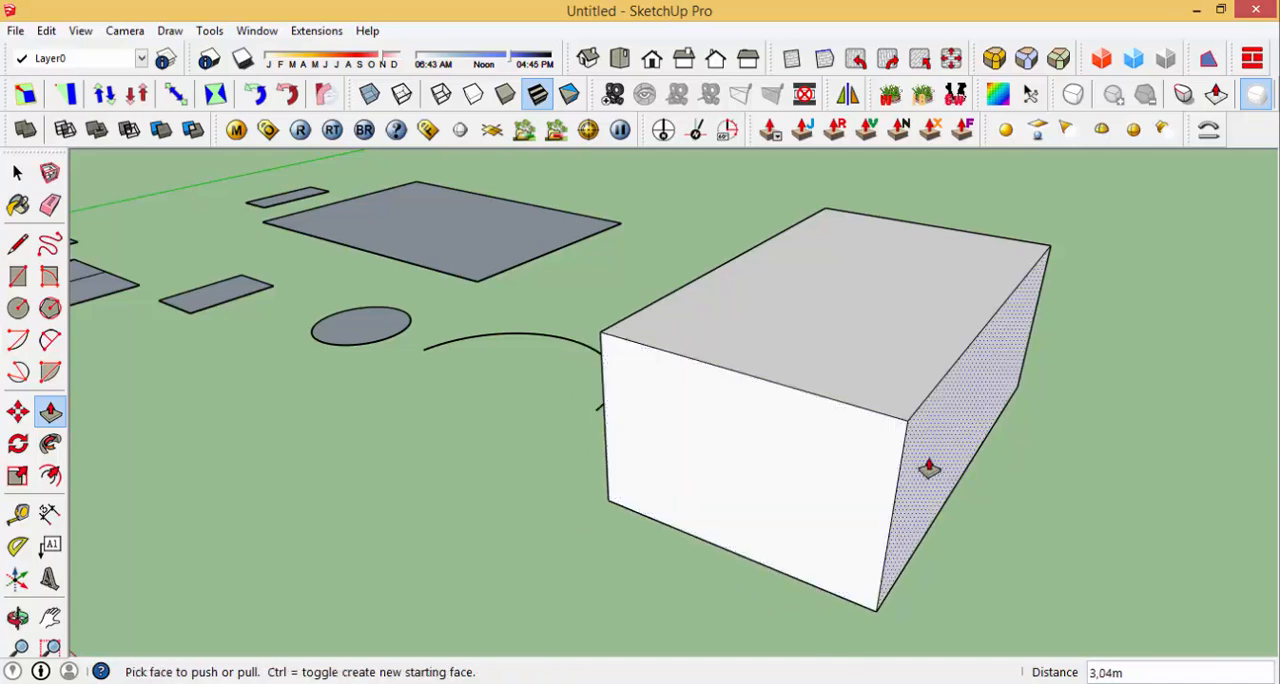
{"action": "left_click_drag", "start_coordinate": [929, 457], "coordinate": [1014, 480]}
Step: Split the box's front face with a vertical line at mid-width and pull the half nearer the arc outward
{"action": "middle_click_drag", "start_coordinate": [768, 343], "coordinate": [897, 384]}
{"action": "key", "text": "l"}
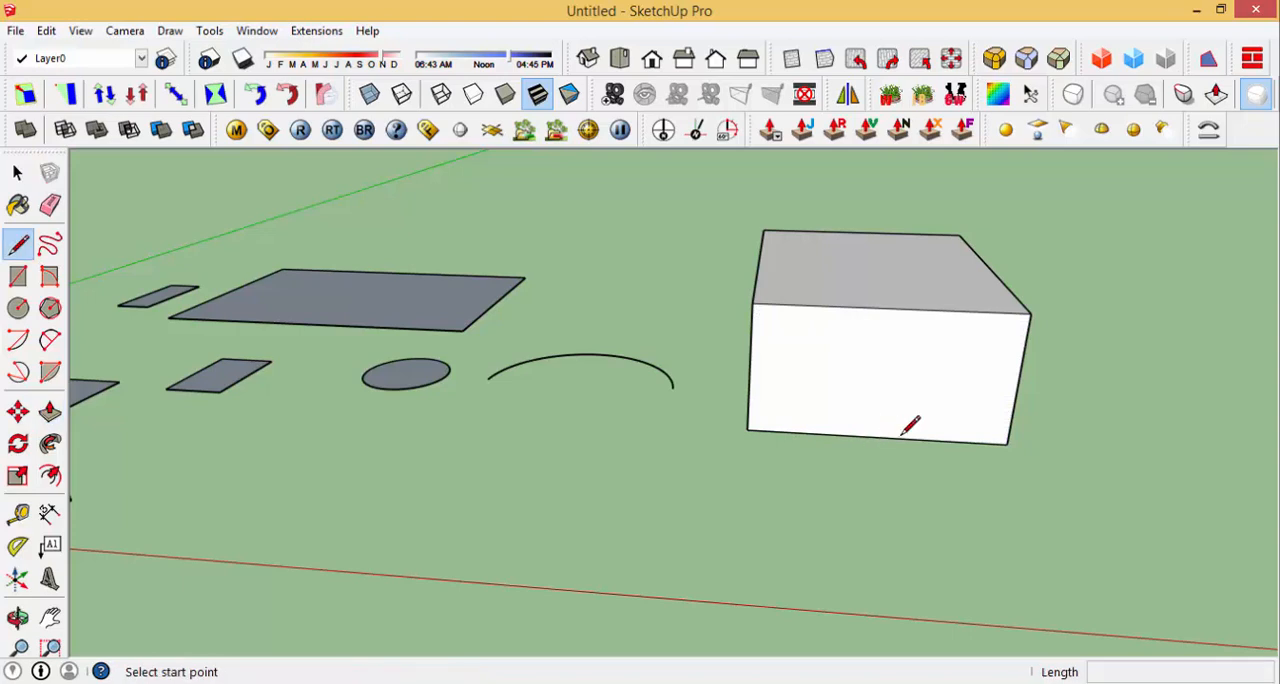
{"action": "left_click", "coordinate": [877, 437]}
{"action": "left_click", "coordinate": [888, 310]}
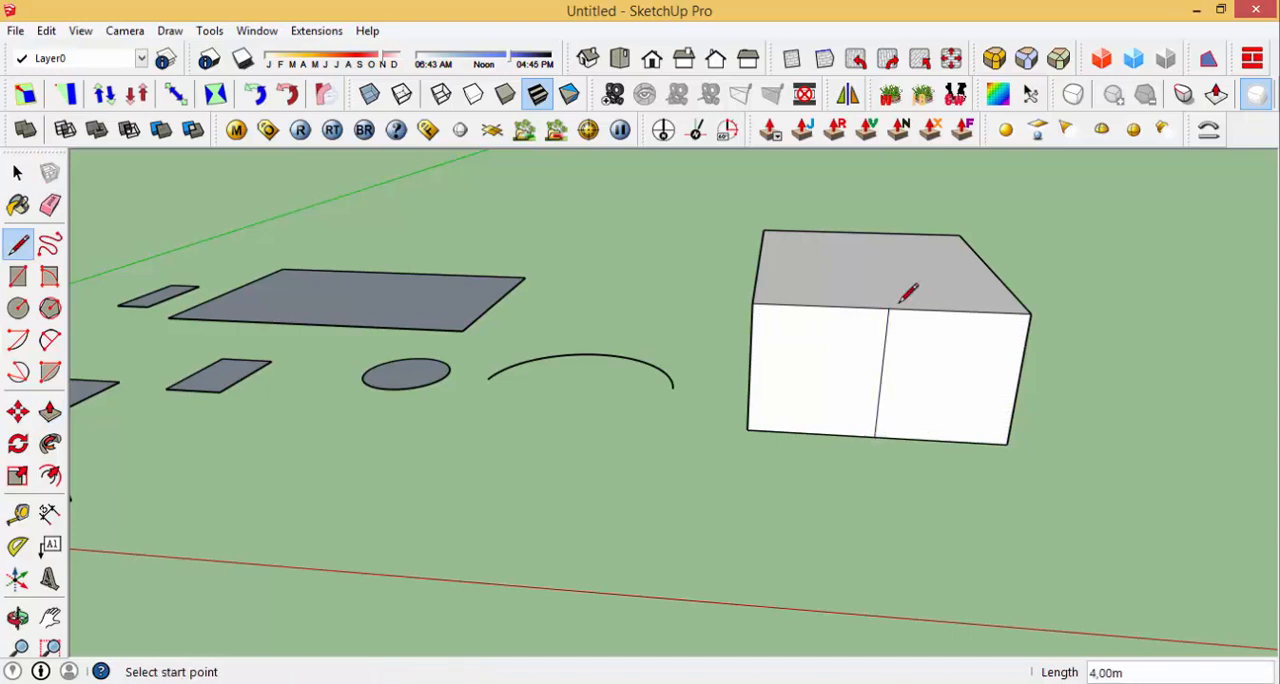
{"action": "key", "text": "p"}
{"action": "left_click", "coordinate": [823, 400]}
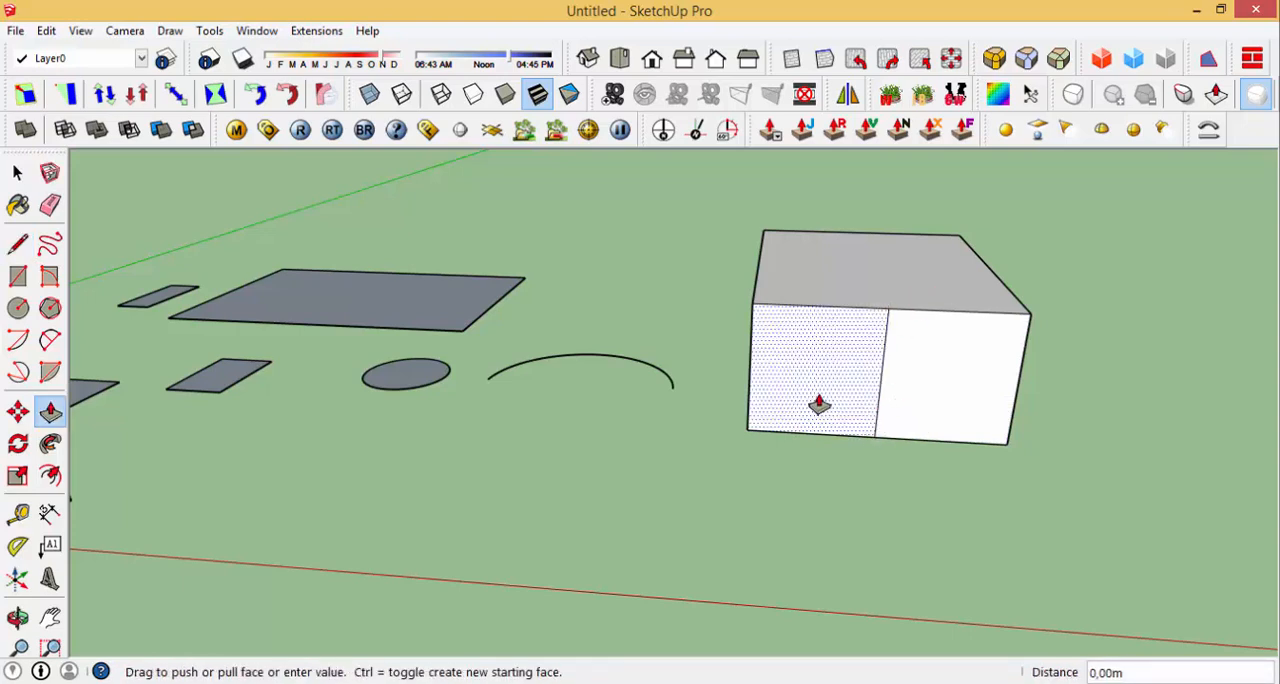
{"action": "left_click", "coordinate": [835, 418]}
Step: Draw a line across the top face from the inner corner to separate the projecting part, and raise that part about 2.51 m
{"action": "middle_click_drag", "start_coordinate": [868, 354], "coordinate": [900, 402]}
{"action": "key", "text": "l"}
{"action": "left_click", "coordinate": [902, 344]}
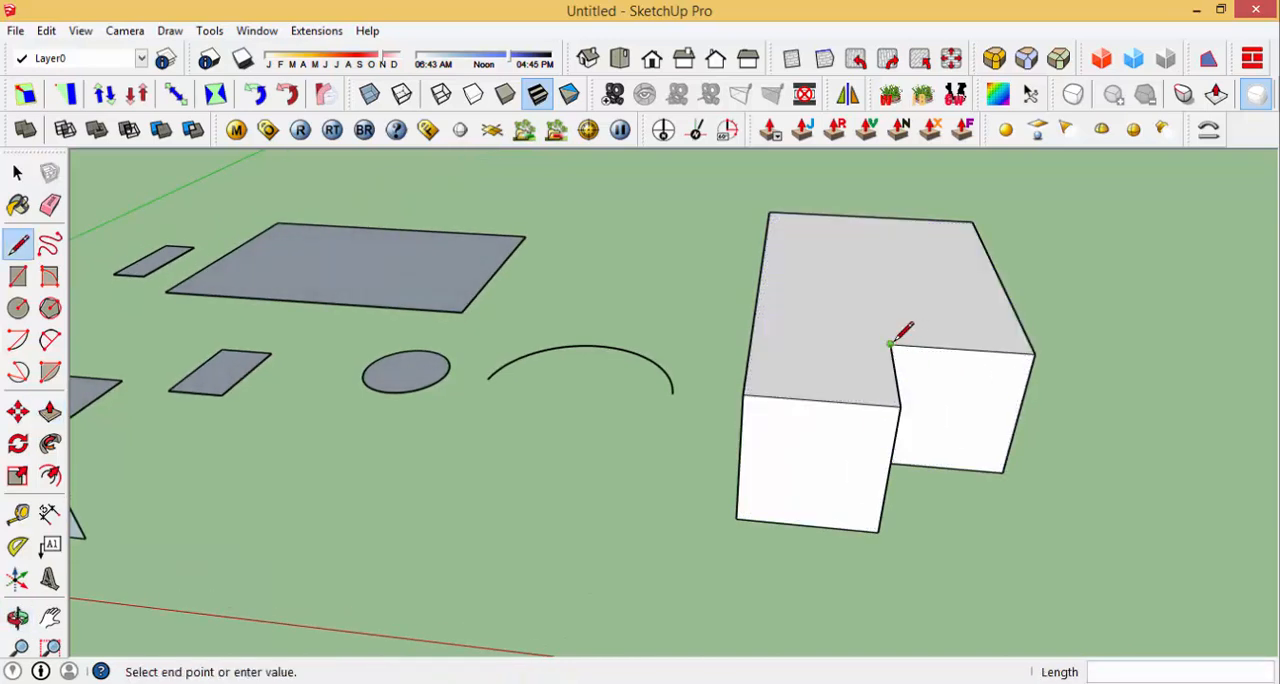
{"action": "left_click", "coordinate": [755, 333]}
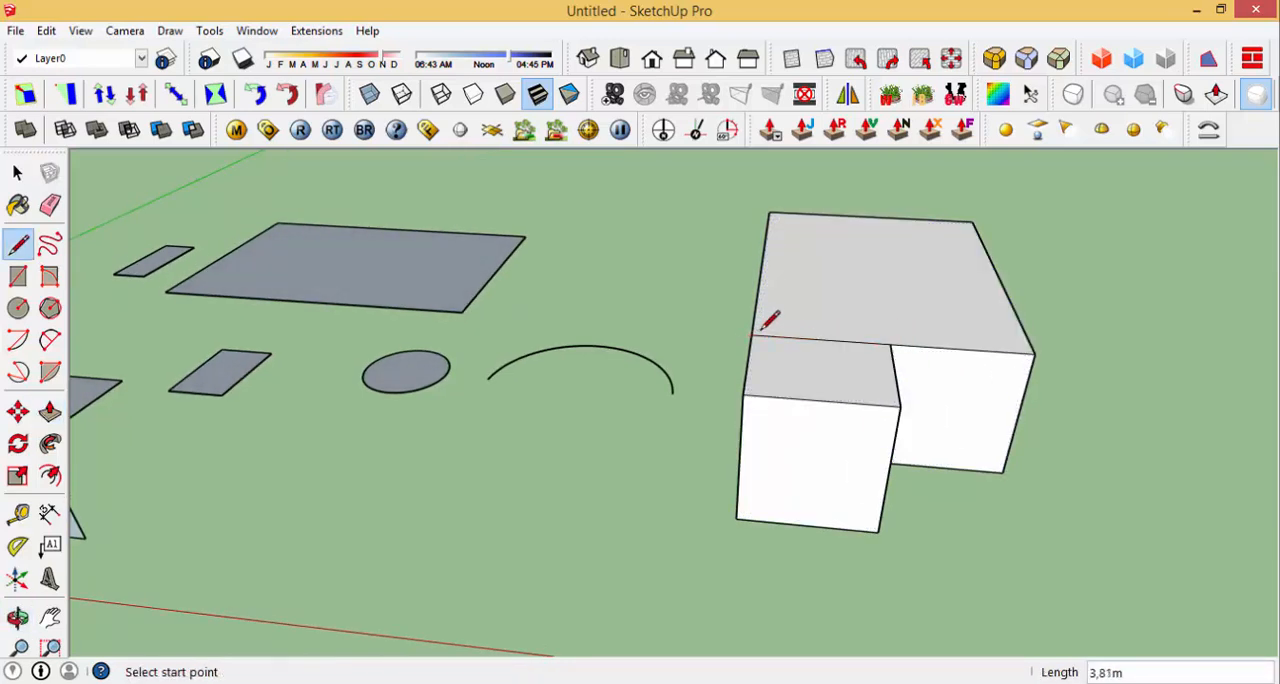
{"action": "key", "text": "p"}
{"action": "left_click", "coordinate": [828, 403]}
{"action": "left_click", "coordinate": [874, 314]}
Step: Draw a two-point arc on the lower top face between the long side edge's corners, with a bulge of about 3.57 m
{"action": "middle_click_drag", "start_coordinate": [874, 314], "coordinate": [734, 399]}
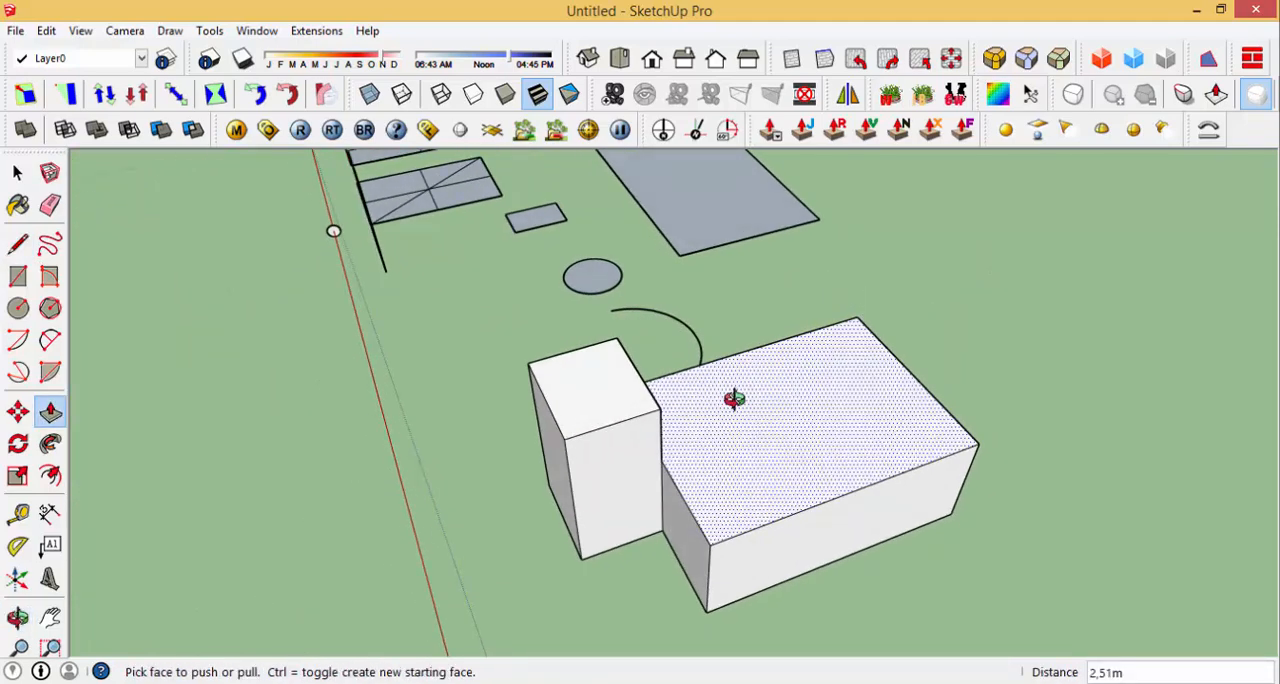
{"action": "key", "text": "a"}
{"action": "left_click", "coordinate": [709, 544]}
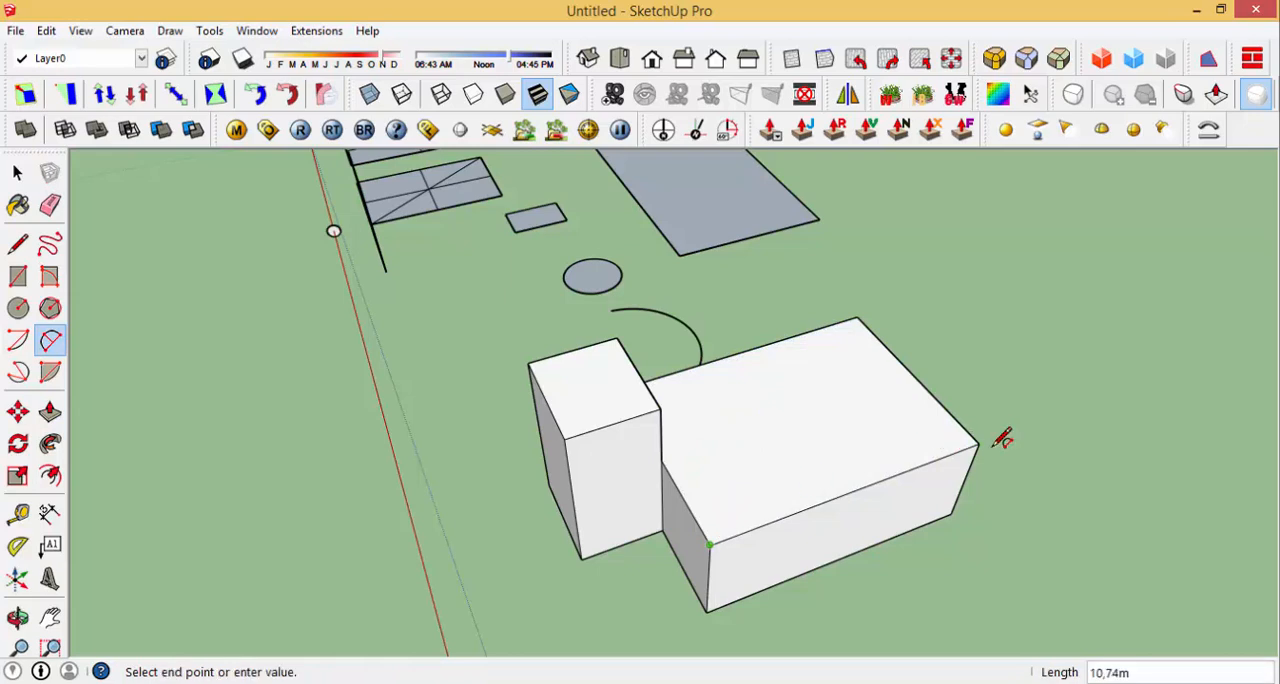
{"action": "left_click", "coordinate": [980, 442]}
{"action": "left_click", "coordinate": [840, 415]}
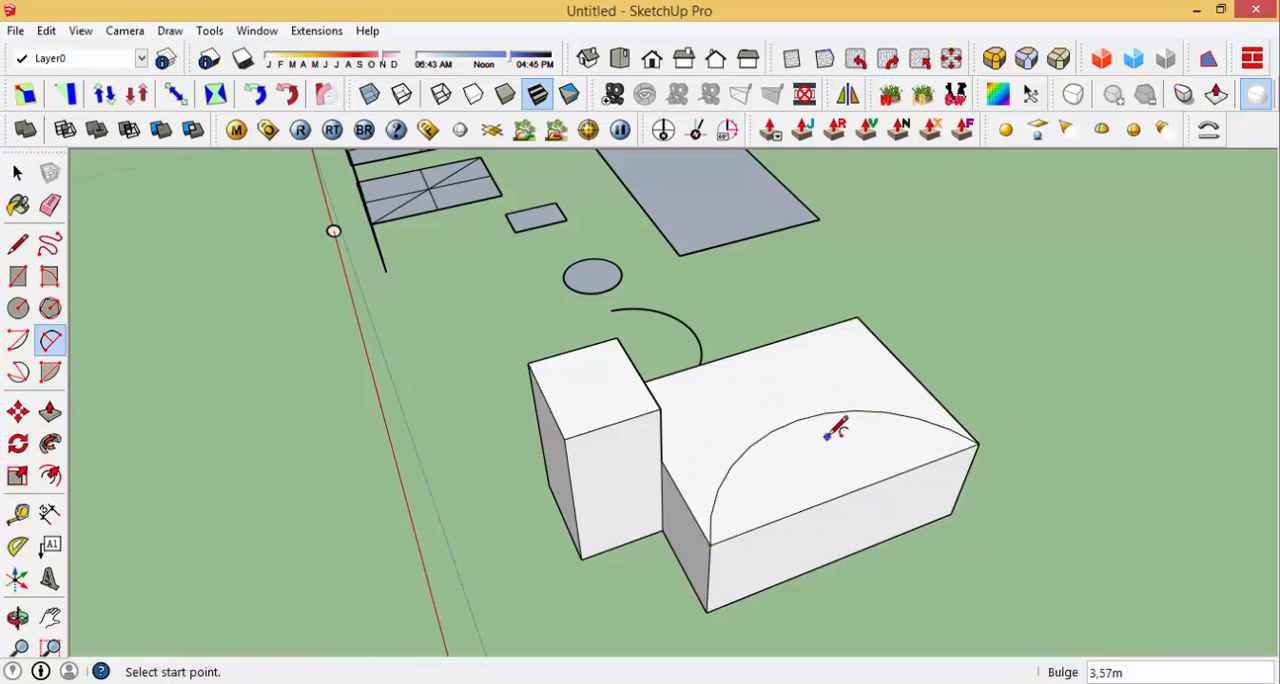
Step: Push the face enclosed by the arc down about 1 m into the block
{"action": "key", "text": "p"}
{"action": "left_click", "coordinate": [817, 480]}
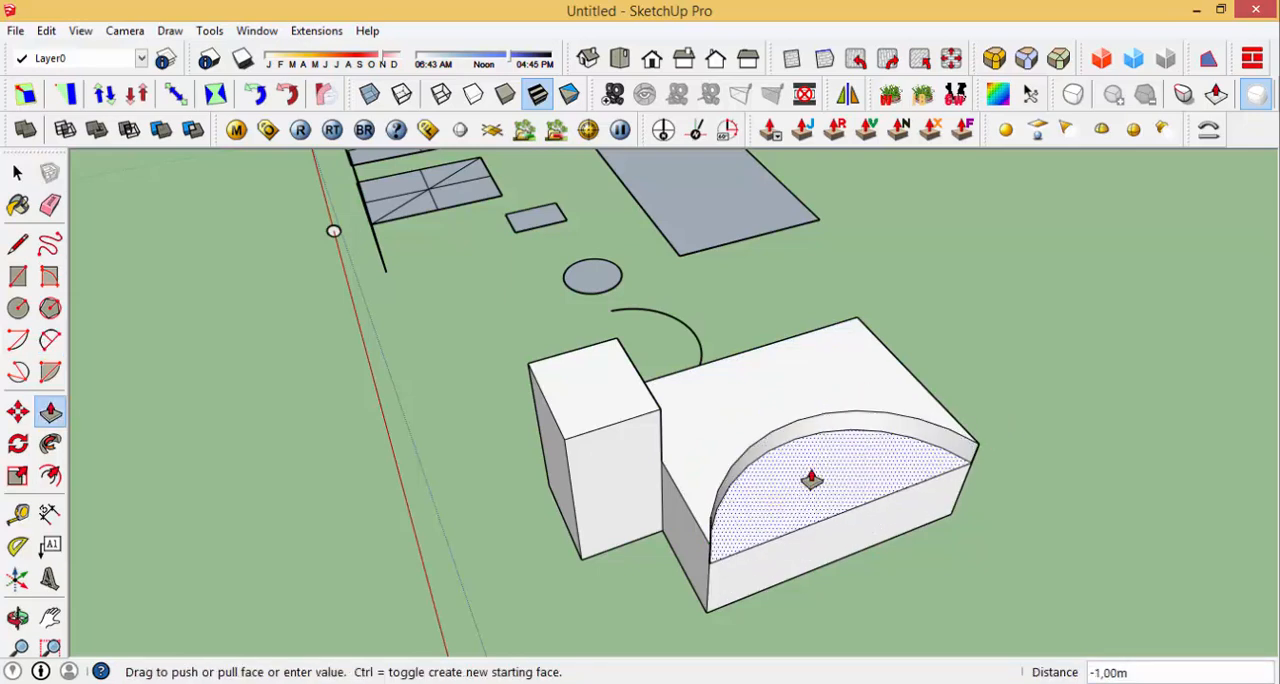
{"action": "left_click", "coordinate": [782, 436]}
Step: Draw a circle on the lower top face between the tall block and the arc recess, and pull it up about 2.56 m
{"action": "key", "text": "c"}
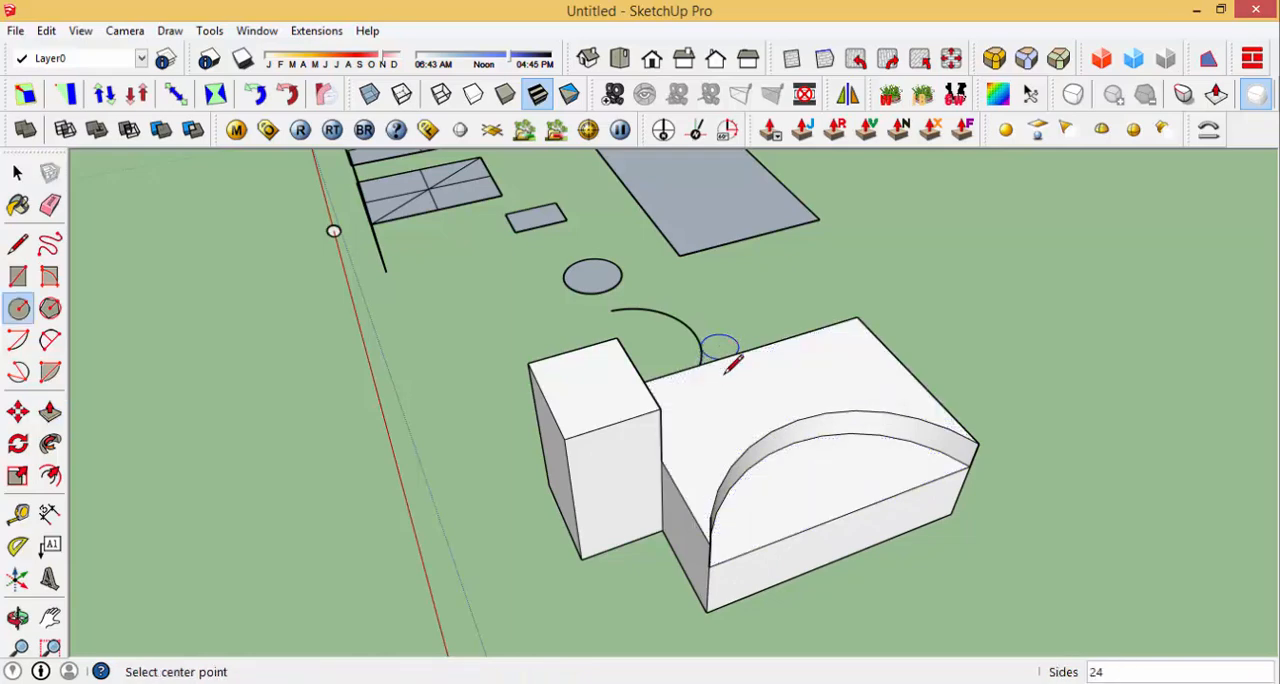
{"action": "left_click", "coordinate": [719, 404]}
{"action": "left_click", "coordinate": [760, 398]}
{"action": "key", "text": "p"}
{"action": "left_click", "coordinate": [720, 405]}
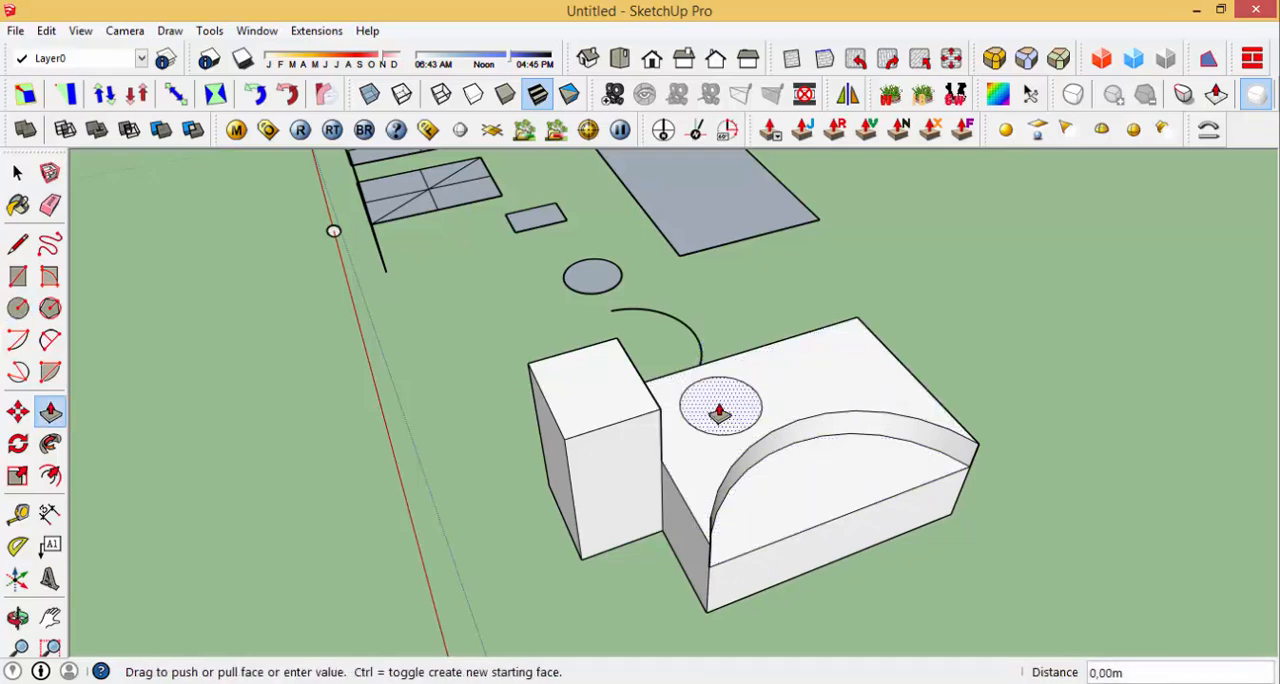
{"action": "left_click", "coordinate": [738, 350]}
Step: Draw a circle with a radius of about 2.84 m on the ground near the block's arc-recess side
{"action": "middle_click_drag", "start_coordinate": [774, 402], "coordinate": [744, 450]}
{"action": "scroll", "coordinate": [715, 425], "scroll_direction": "up", "scroll_amount": 2}
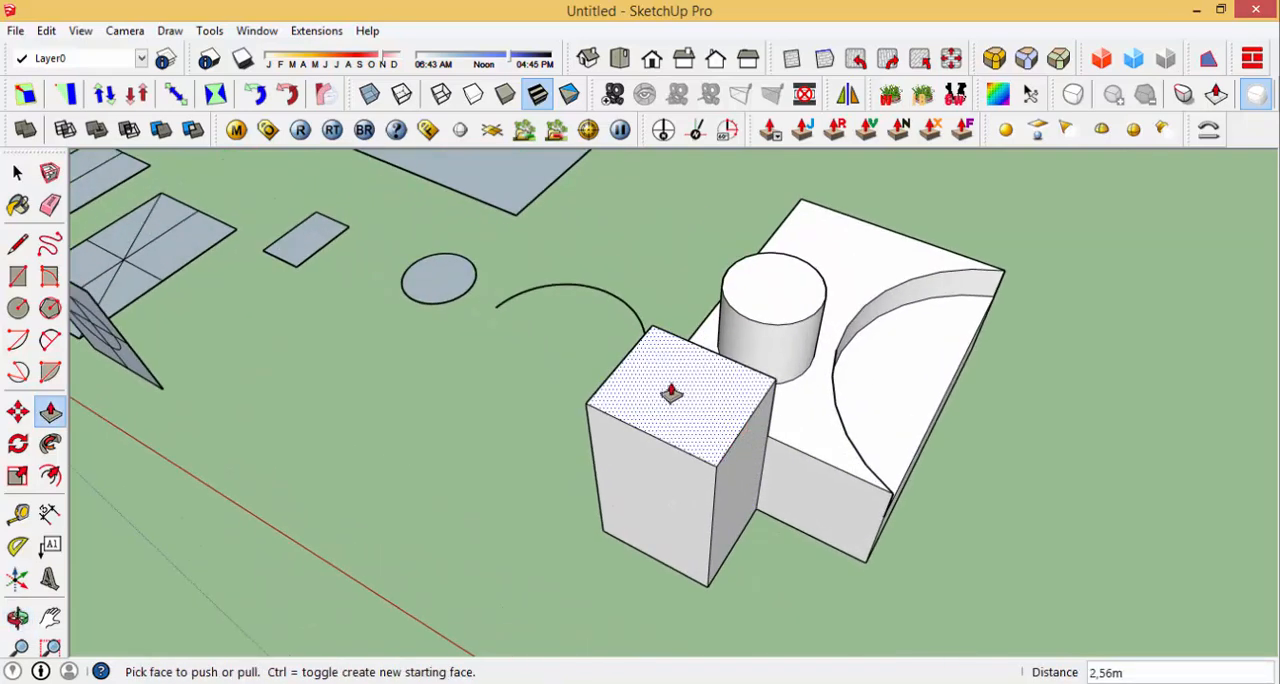
{"action": "middle_click_drag", "start_coordinate": [708, 410], "coordinate": [708, 358]}
{"action": "middle_click_drag", "start_coordinate": [737, 420], "coordinate": [625, 315]}
{"action": "scroll", "coordinate": [625, 315], "scroll_direction": "down", "scroll_amount": 4}
{"action": "middle_click_drag", "start_coordinate": [840, 400], "coordinate": [851, 451]}
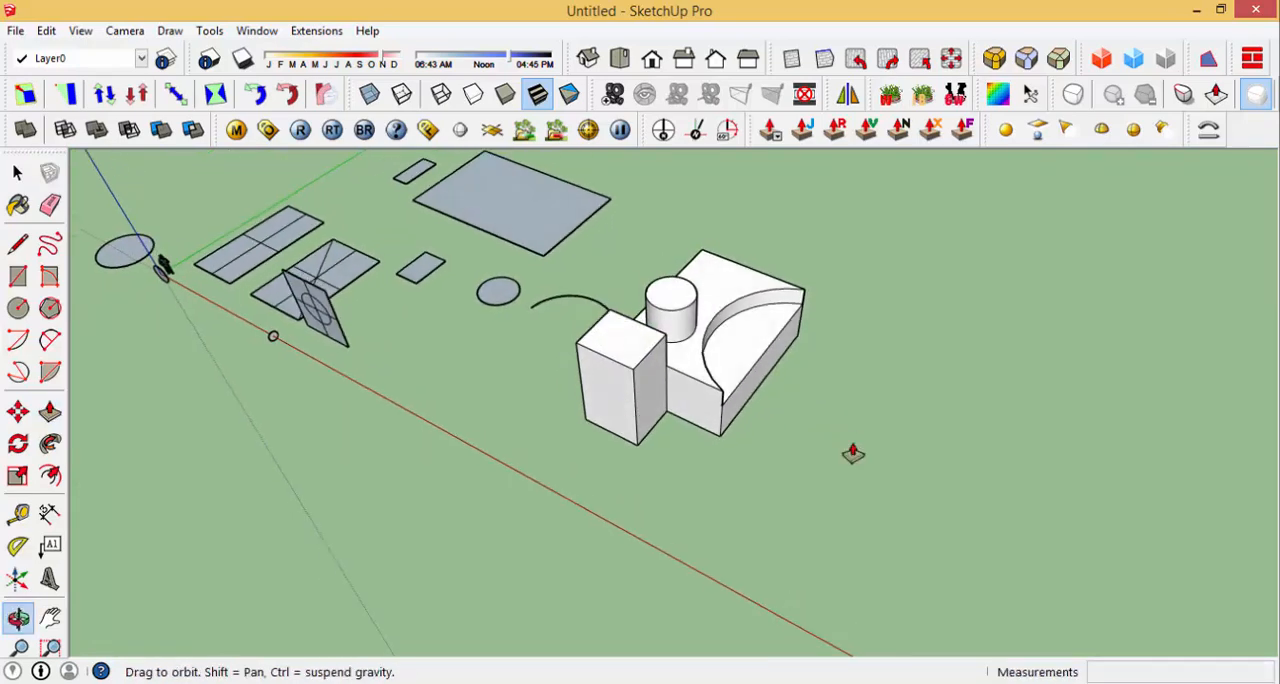
{"action": "key", "text": "c"}
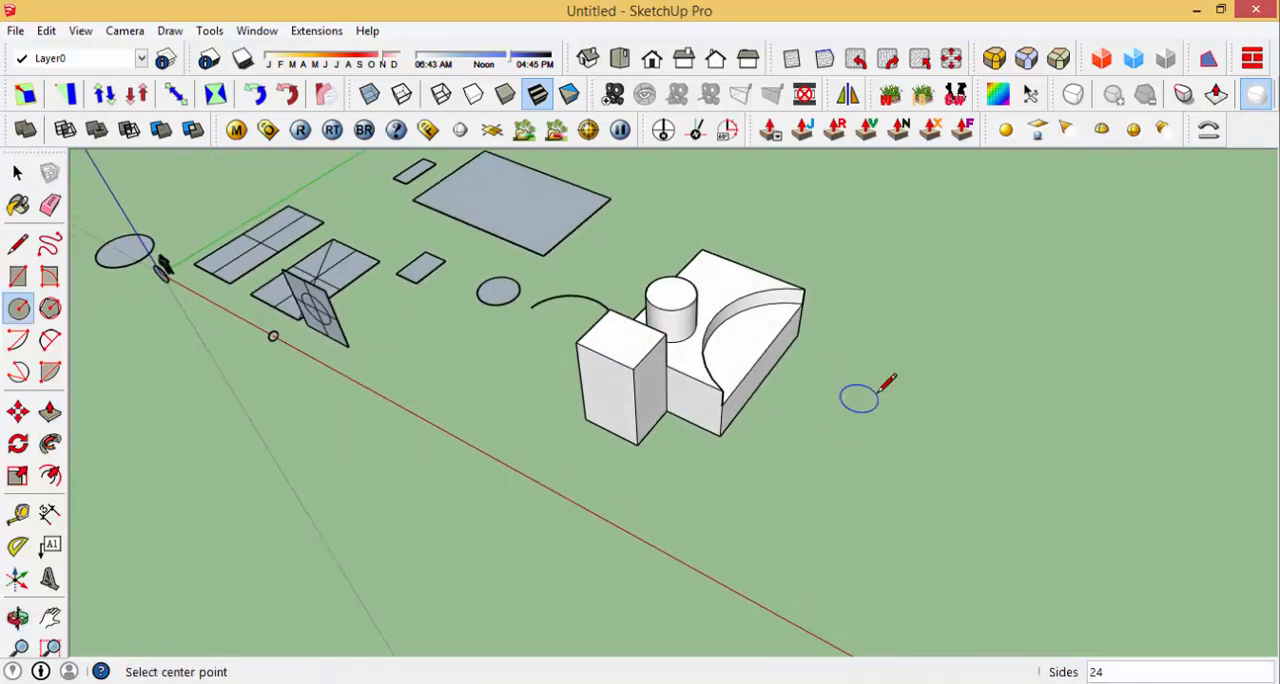
{"action": "left_click", "coordinate": [808, 440]}
{"action": "left_click", "coordinate": [853, 436]}
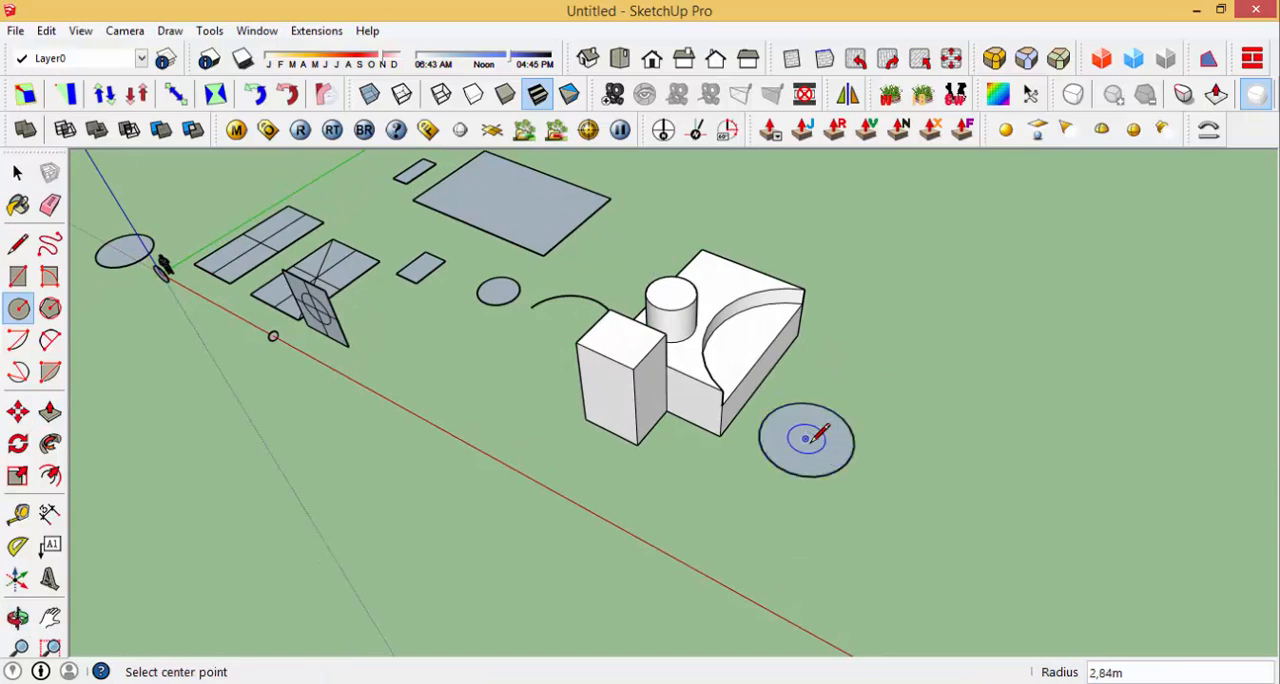
Step: Pull the new ground circle up about 7.44 m into a cylinder
{"action": "scroll", "coordinate": [808, 437], "scroll_direction": "up", "scroll_amount": 3}
{"action": "key", "text": "p"}
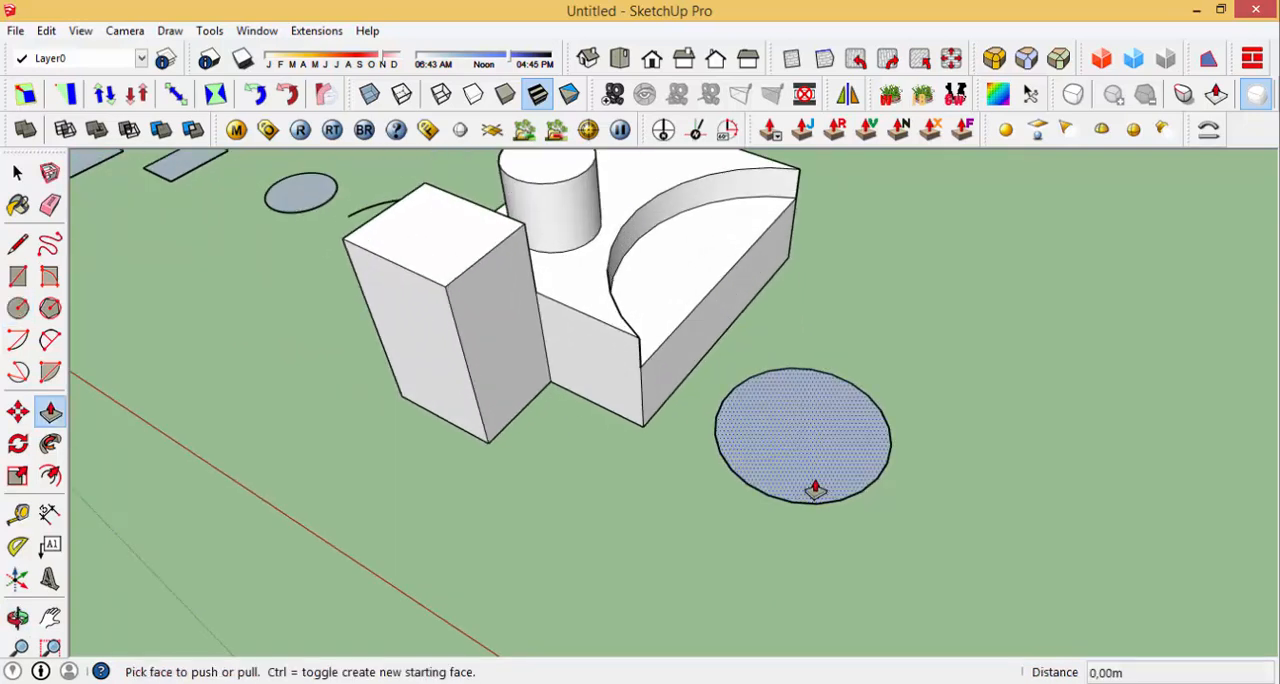
{"action": "left_click", "coordinate": [835, 462]}
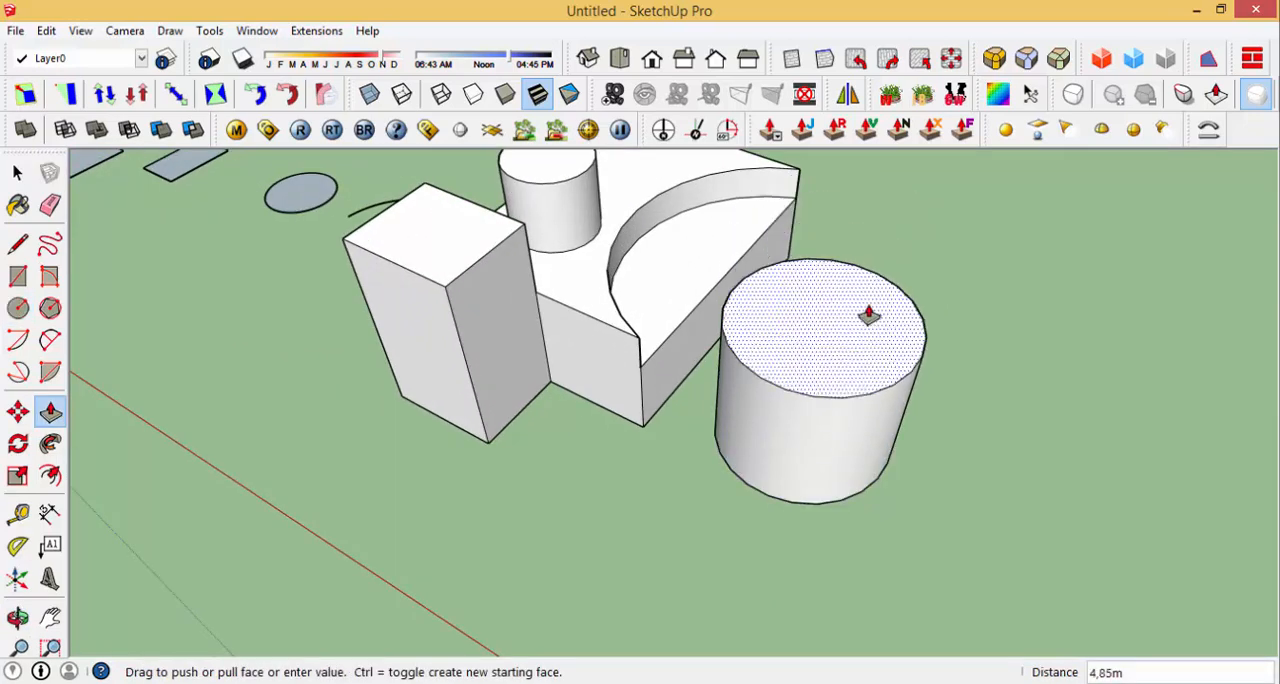
{"action": "left_click", "coordinate": [875, 282]}
Step: Draw a closed triangle with lines on the ground beside the large cylinder, with its second side about 10.30 m long
{"action": "middle_click_drag", "start_coordinate": [808, 363], "coordinate": [899, 285]}
{"action": "scroll", "coordinate": [780, 334], "scroll_direction": "down", "scroll_amount": 5}
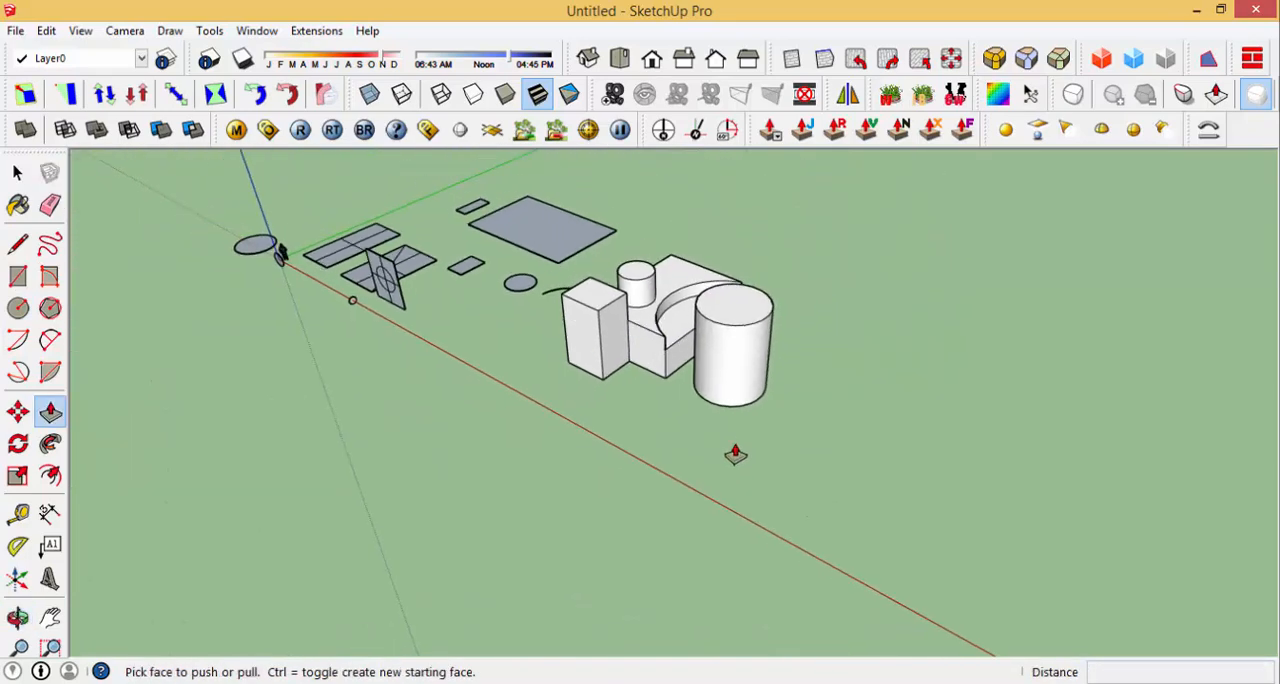
{"action": "middle_click_drag", "start_coordinate": [734, 449], "coordinate": [793, 405]}
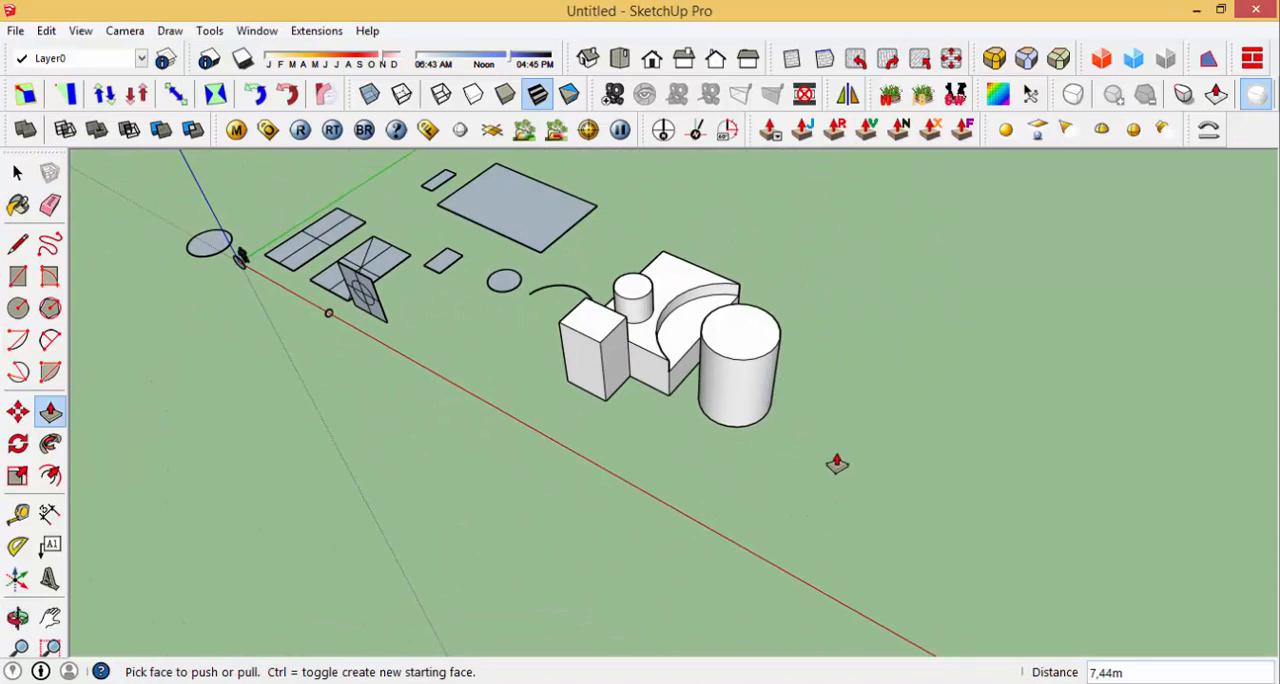
{"action": "key", "text": "l"}
{"action": "left_click", "coordinate": [788, 460]}
{"action": "left_click", "coordinate": [848, 377]}
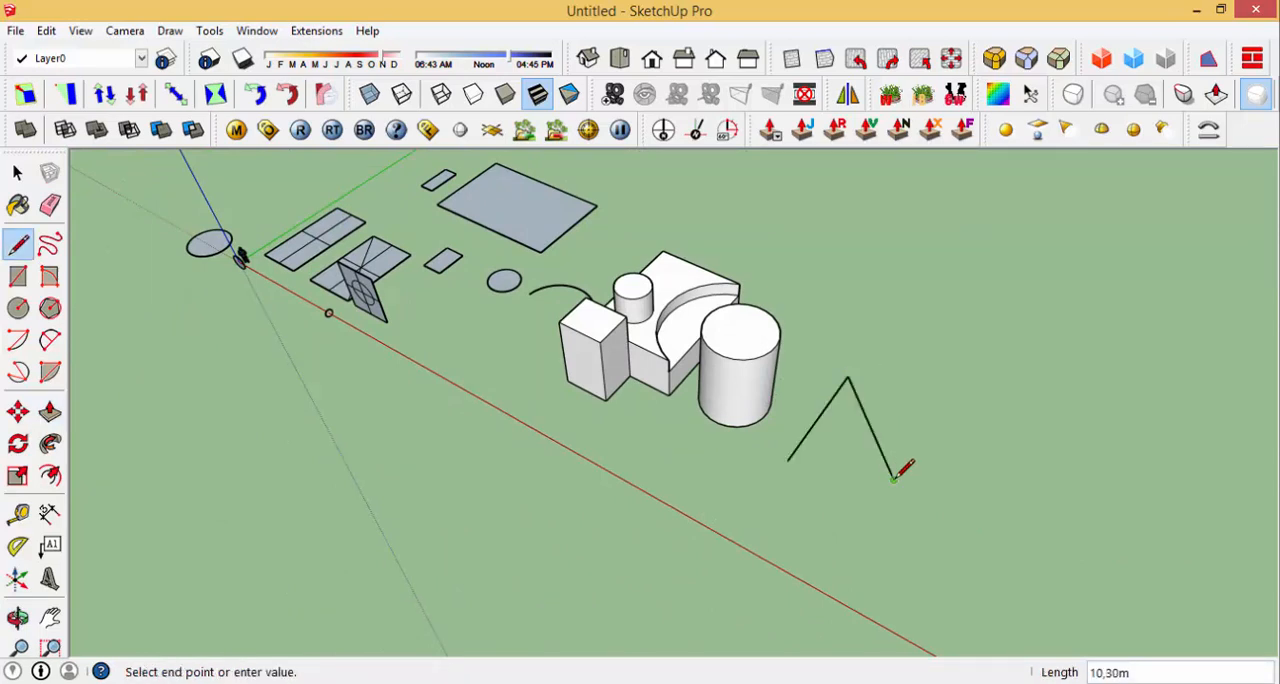
{"action": "left_click", "coordinate": [894, 478]}
{"action": "left_click", "coordinate": [788, 460]}
Step: Pull the triangle face up into a prism taller than the original block
{"action": "middle_click_drag", "start_coordinate": [843, 443], "coordinate": [689, 466]}
{"action": "key", "text": "p"}
{"action": "left_click", "coordinate": [848, 388]}
{"action": "left_click", "coordinate": [846, 289]}
Step: Pull two of the triangular prism's side faces outward to widen the solid
{"action": "left_click", "coordinate": [655, 480]}
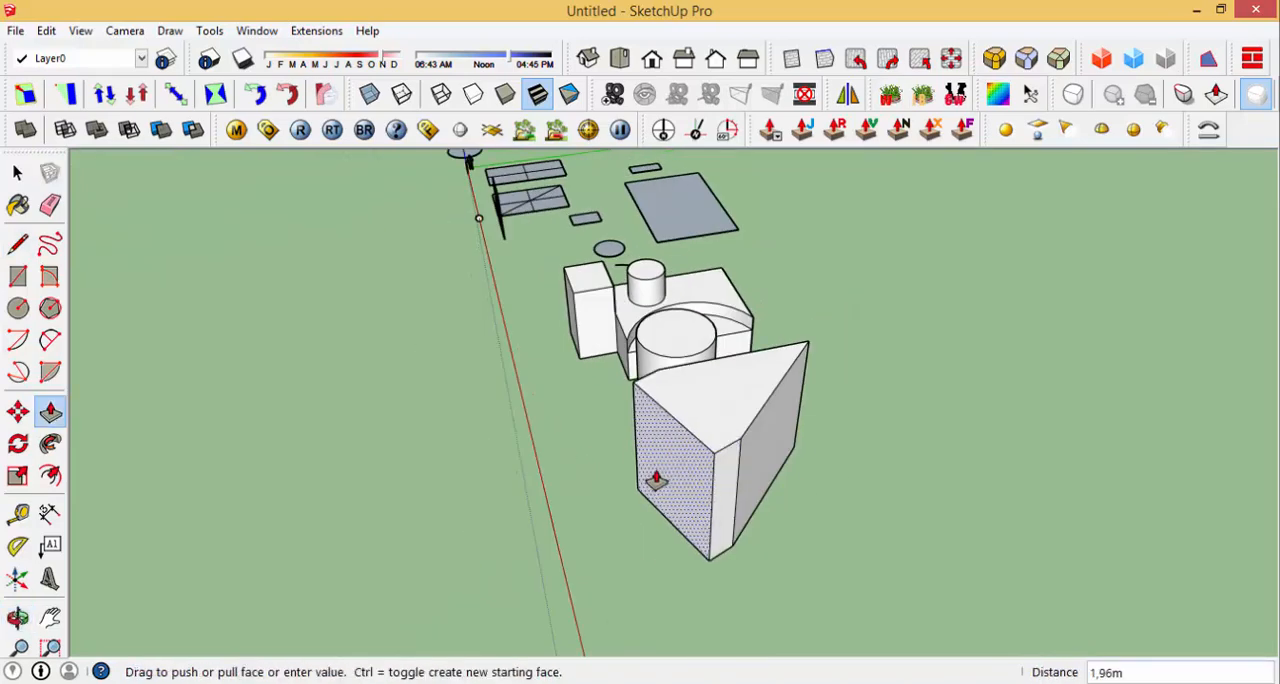
{"action": "left_click", "coordinate": [590, 515]}
{"action": "left_click", "coordinate": [771, 457]}
{"action": "left_click", "coordinate": [852, 483]}
Step: Extend the narrow end face of the prism outward, and pull its long front face out about 2.80 m
{"action": "middle_click_drag", "start_coordinate": [833, 457], "coordinate": [594, 446]}
{"action": "left_click", "coordinate": [526, 452]}
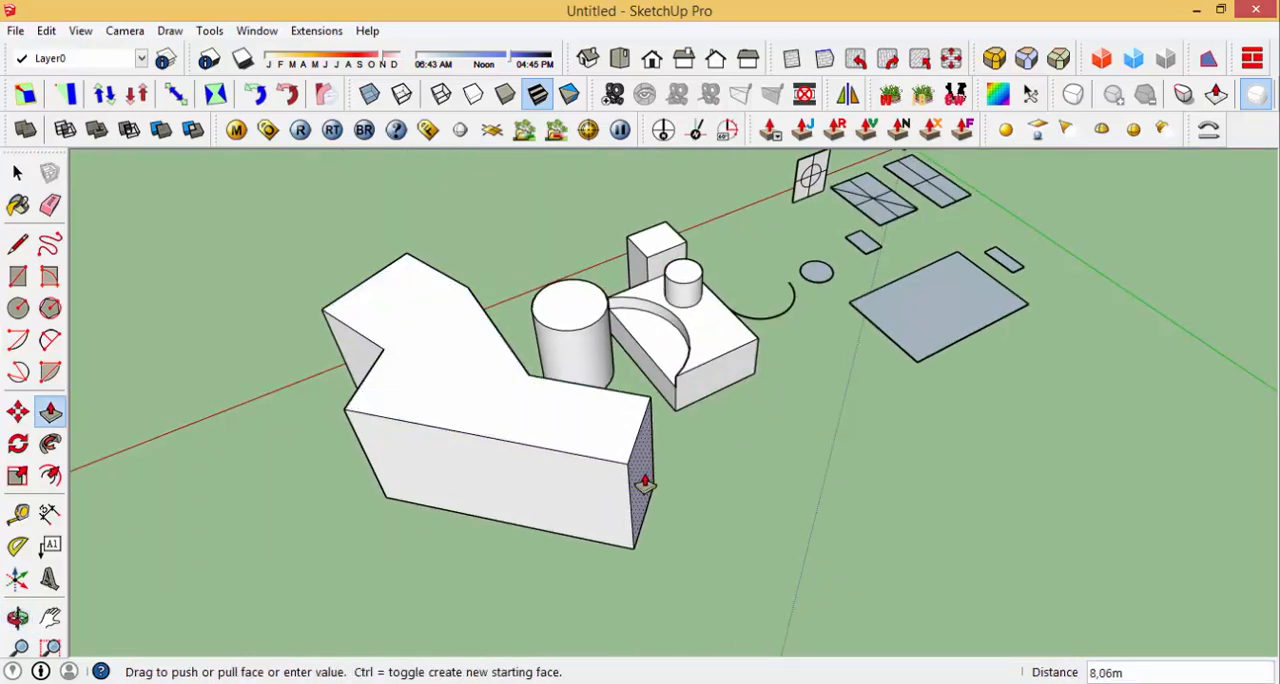
{"action": "left_click", "coordinate": [612, 482]}
{"action": "left_click", "coordinate": [467, 478]}
{"action": "left_click", "coordinate": [431, 500]}
{"action": "middle_click_drag", "start_coordinate": [431, 500], "coordinate": [523, 371]}
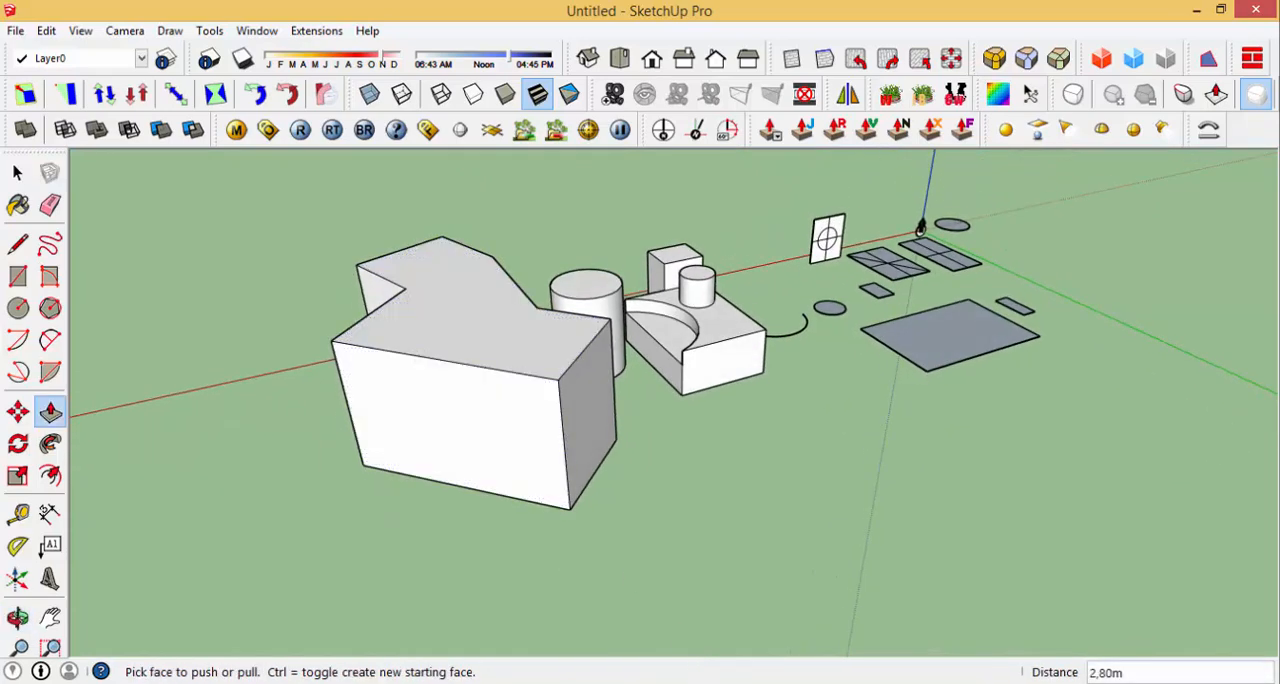
{"action": "key", "text": "Escape"}
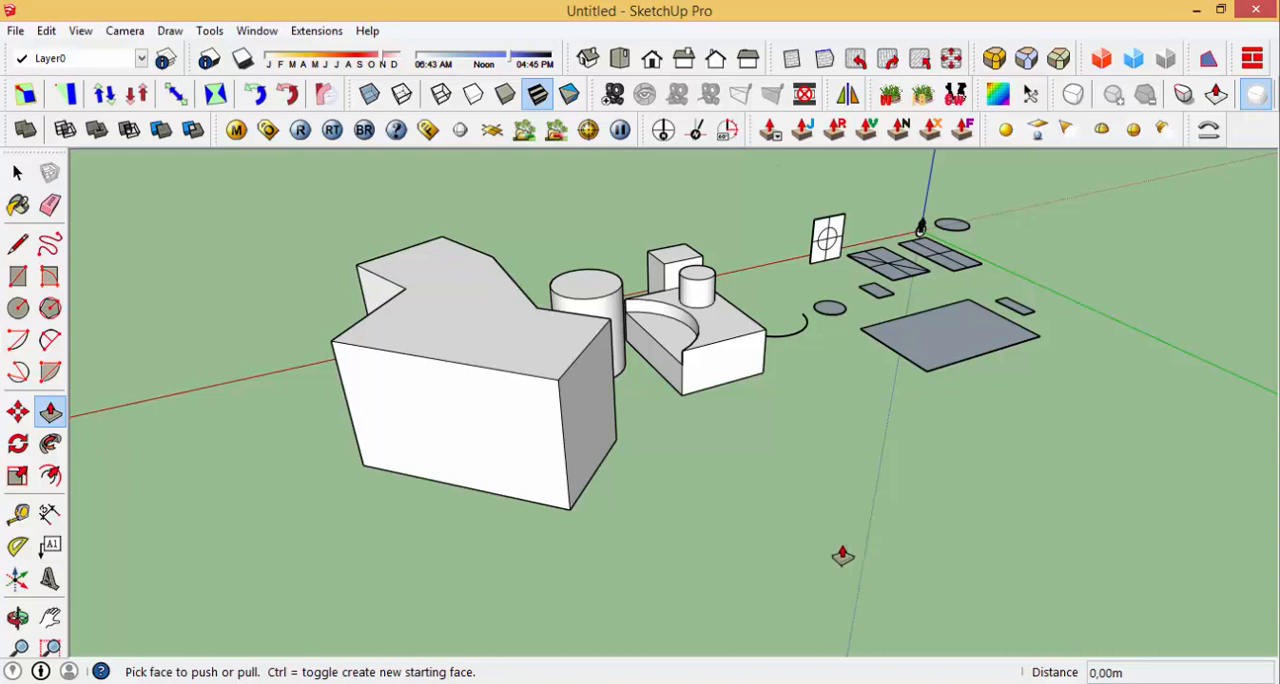
Step: Draw a rectangle of about 12.8 by 9.5 m on the open ground beside the large irregular solid
{"action": "key", "text": "r"}
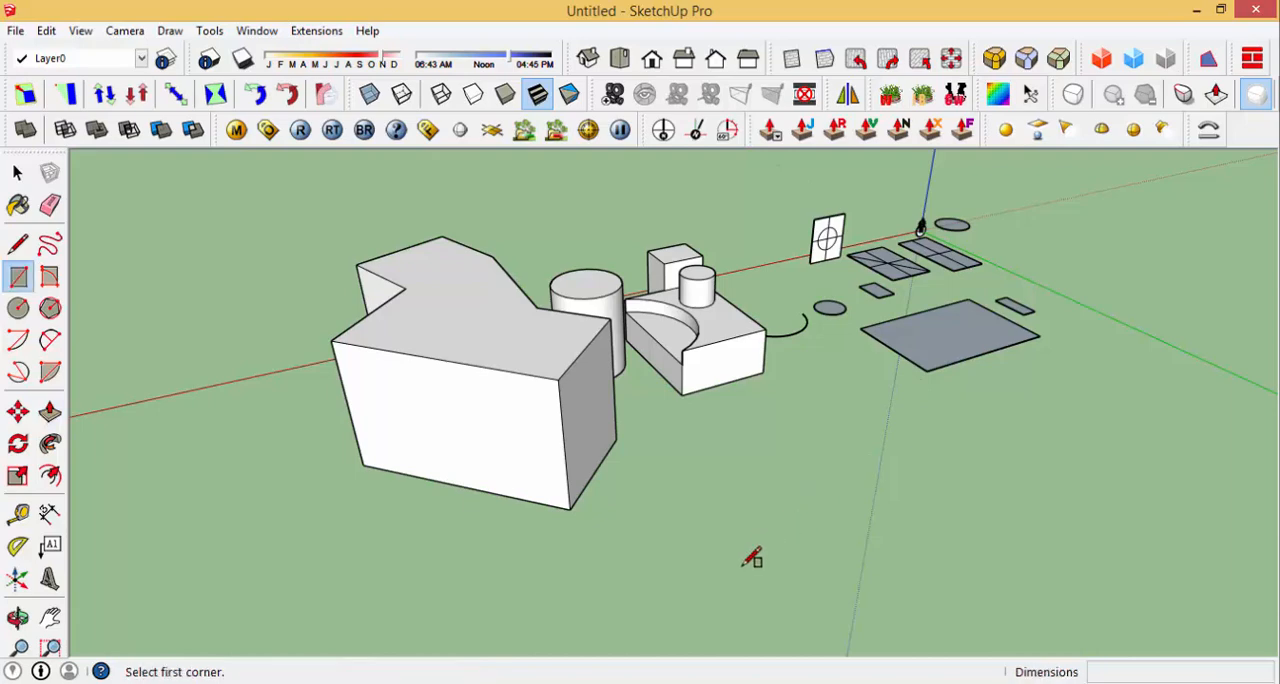
{"action": "left_click", "coordinate": [761, 585]}
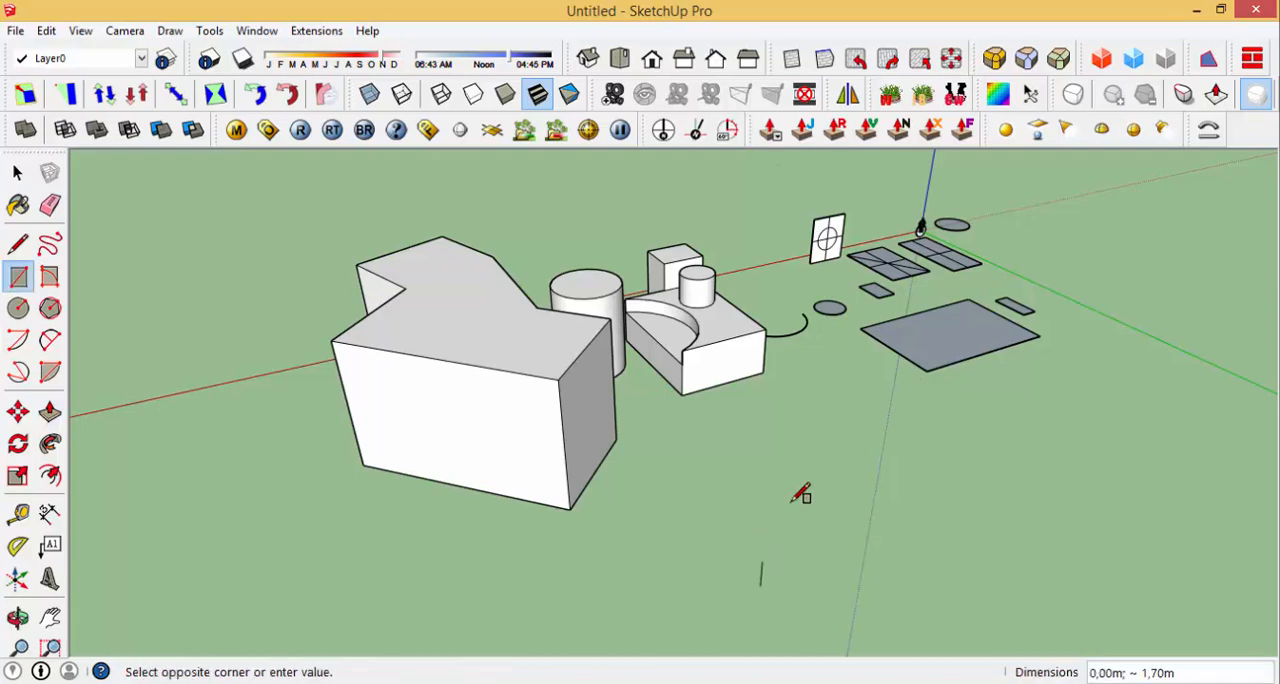
{"action": "left_click", "coordinate": [853, 437]}
Step: Offset the new rectangle's edges inward by 0.3 m
{"action": "scroll", "coordinate": [789, 549], "scroll_direction": "up", "scroll_amount": 5}
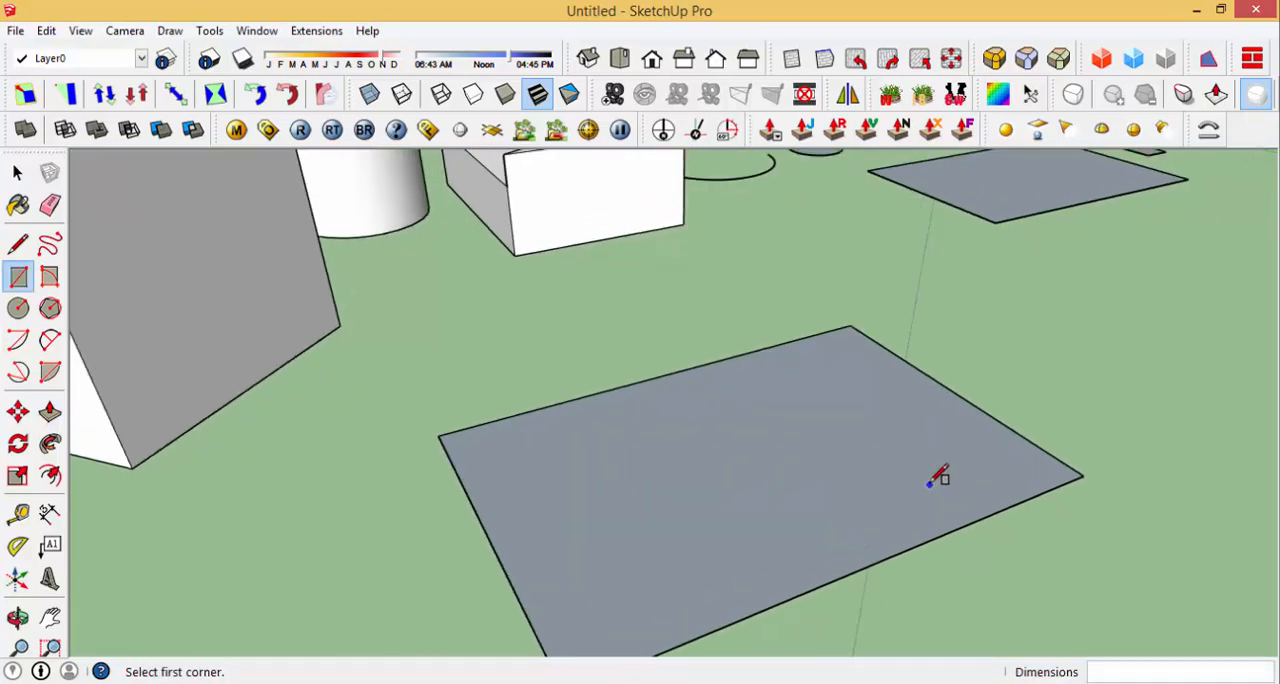
{"action": "scroll", "coordinate": [754, 506], "scroll_direction": "down", "scroll_amount": 5}
{"action": "scroll", "coordinate": [849, 320], "scroll_direction": "up", "scroll_amount": 6}
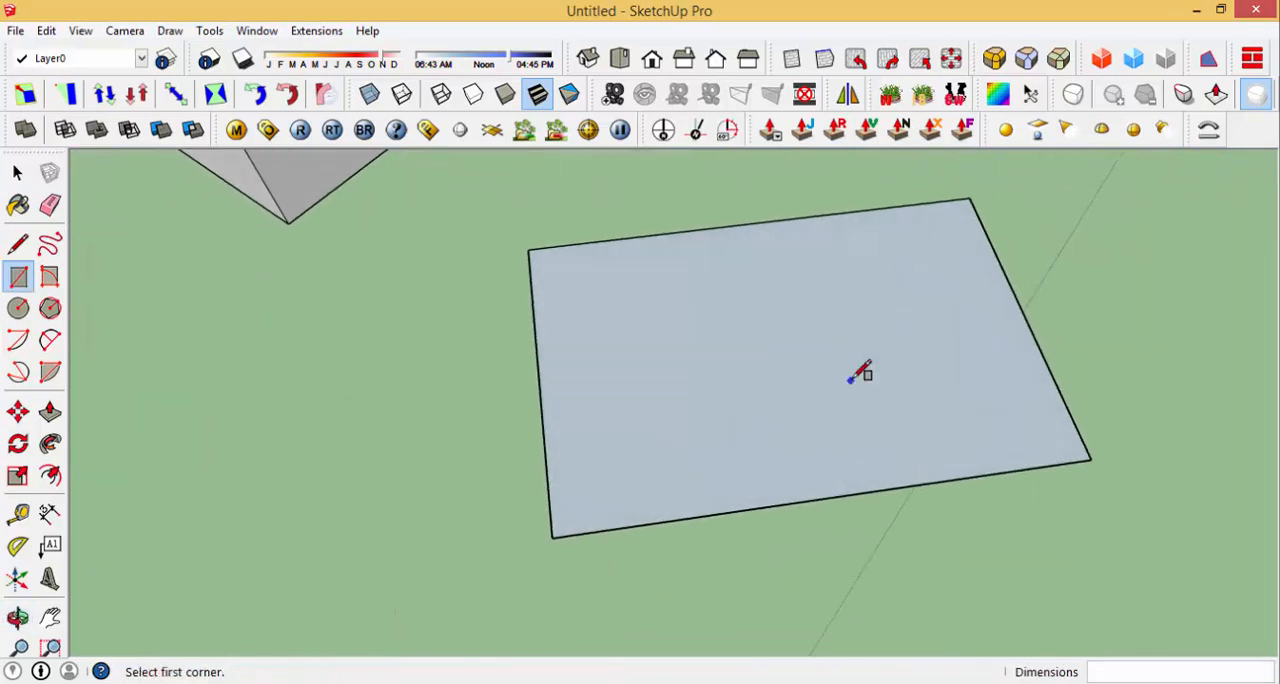
{"action": "middle_click_drag", "start_coordinate": [890, 379], "coordinate": [884, 370]}
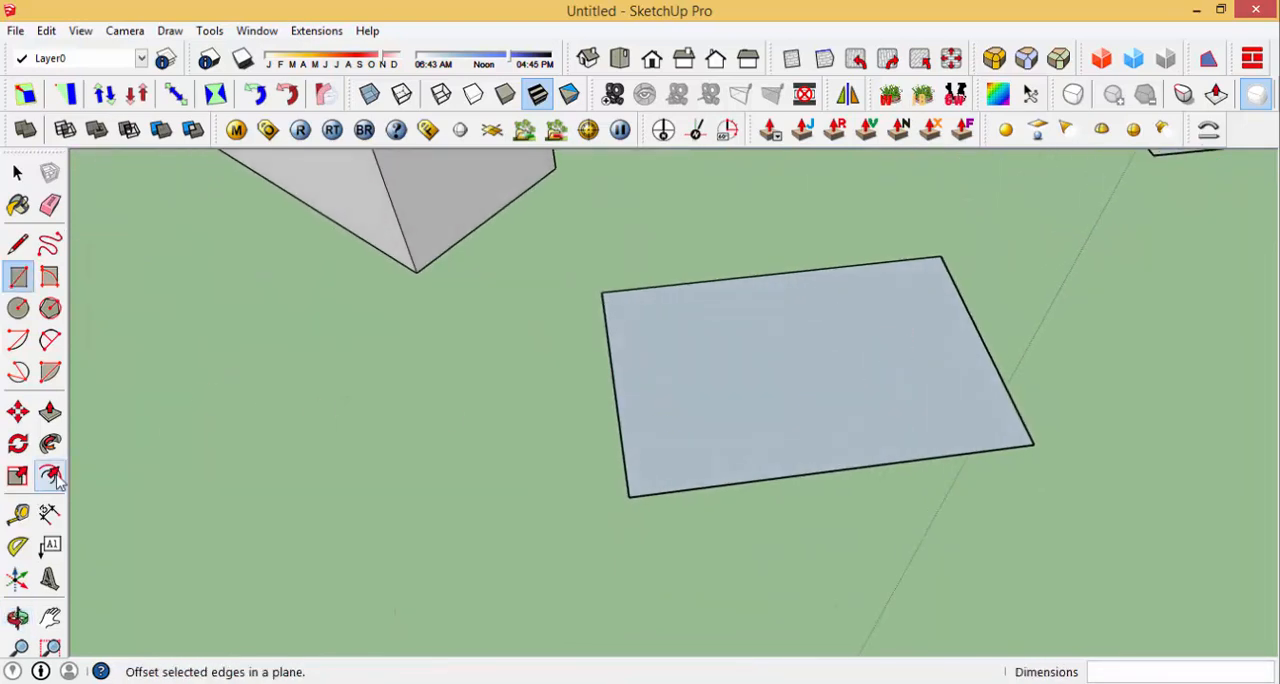
{"action": "scroll", "coordinate": [557, 514], "scroll_direction": "down", "scroll_amount": 1}
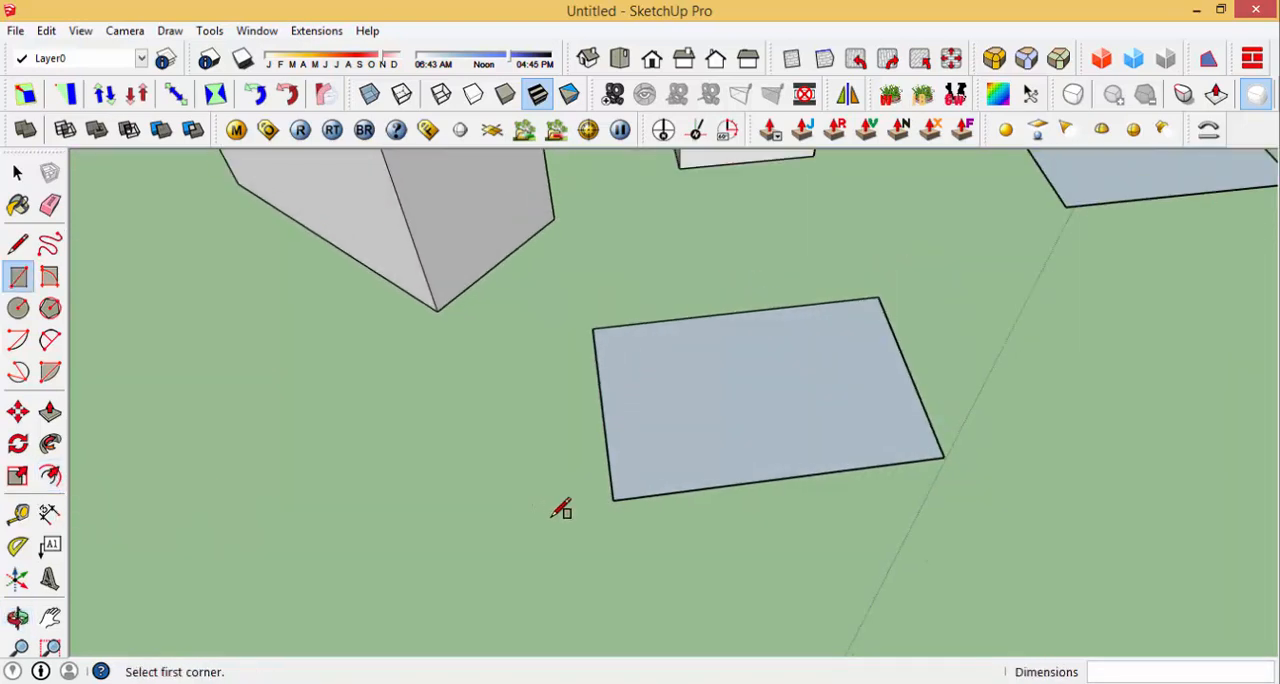
{"action": "scroll", "coordinate": [794, 423], "scroll_direction": "up", "scroll_amount": 3}
{"action": "scroll", "coordinate": [758, 412], "scroll_direction": "down", "scroll_amount": 2}
{"action": "key", "text": "f"}
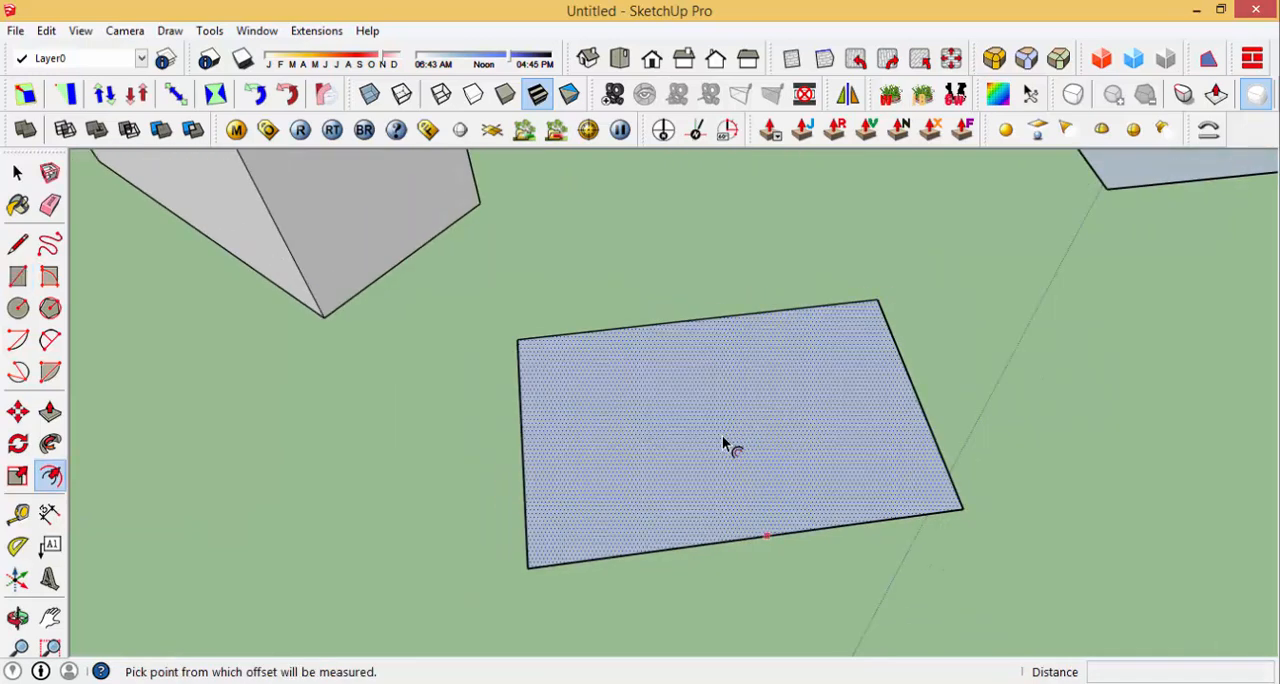
{"action": "scroll", "coordinate": [577, 510], "scroll_direction": "up", "scroll_amount": 1}
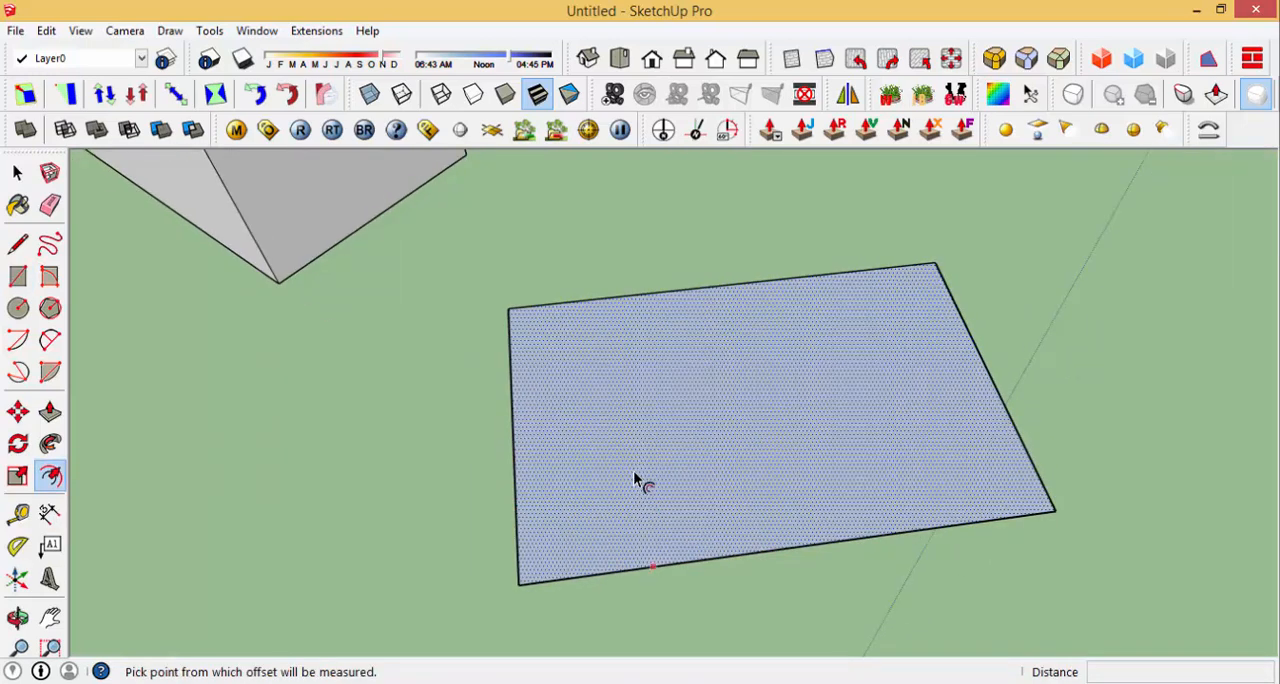
{"action": "left_click", "coordinate": [585, 490]}
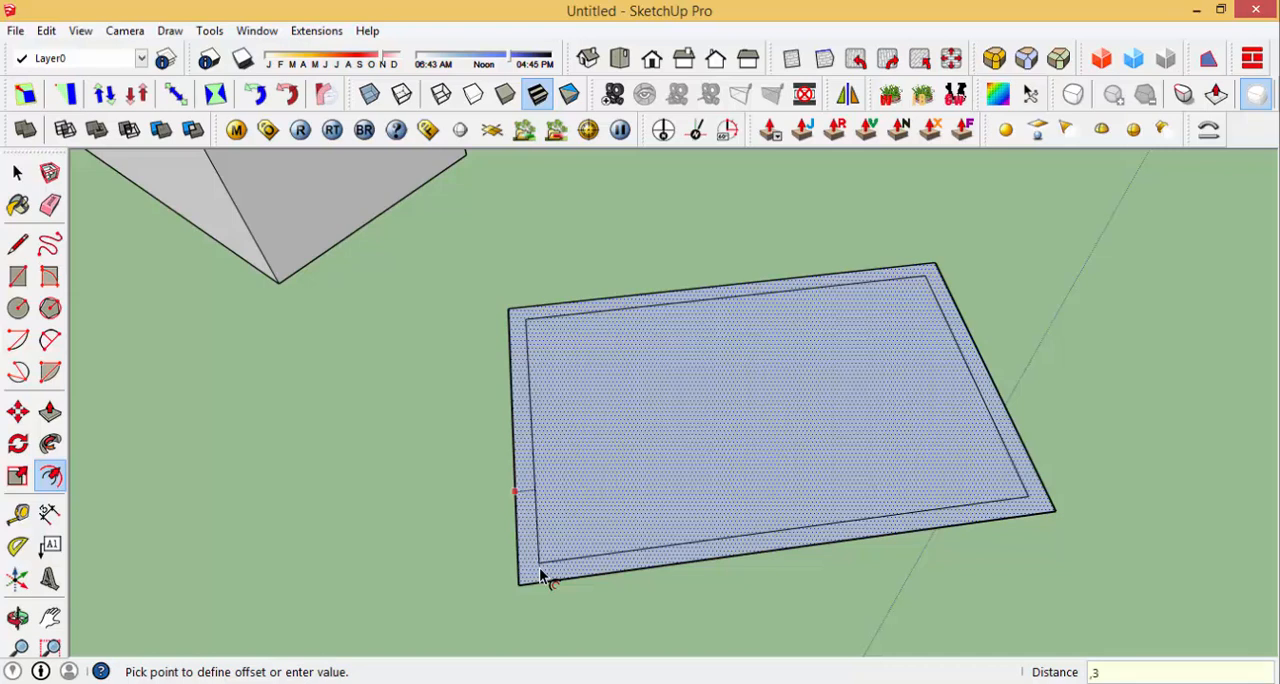
{"action": "key", "text": "Return"}
Step: Draw a circle with a radius of about 2.98 m on the ground in front of the offset rectangle
{"action": "scroll", "coordinate": [539, 572], "scroll_direction": "up", "scroll_amount": 5}
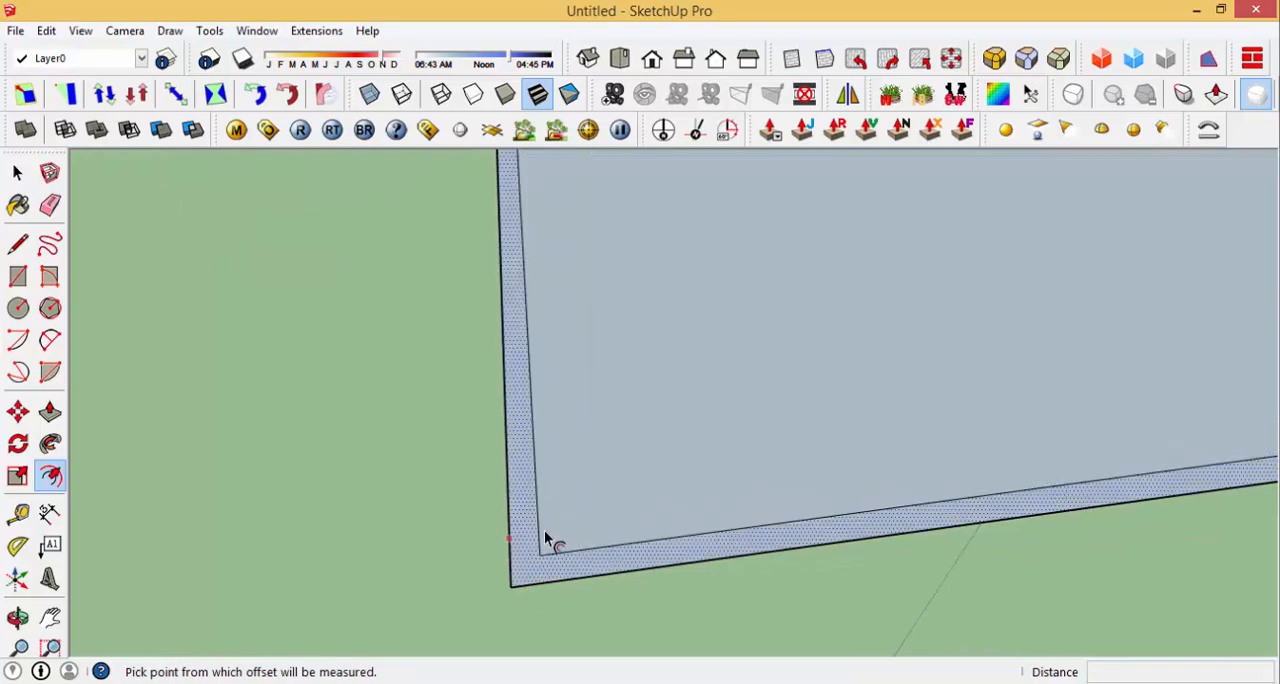
{"action": "scroll", "coordinate": [539, 557], "scroll_direction": "down", "scroll_amount": 5}
{"action": "scroll", "coordinate": [559, 479], "scroll_direction": "up", "scroll_amount": 5}
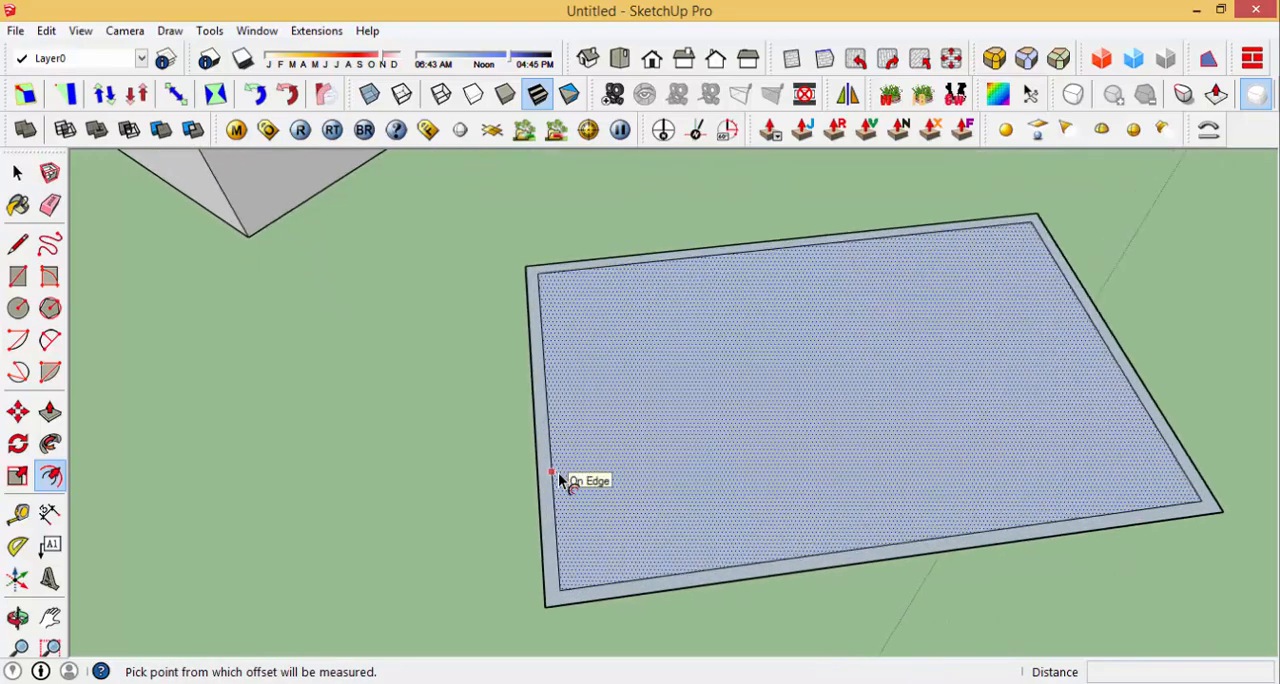
{"action": "scroll", "coordinate": [549, 488], "scroll_direction": "down", "scroll_amount": 7}
{"action": "scroll", "coordinate": [564, 529], "scroll_direction": "up", "scroll_amount": 2}
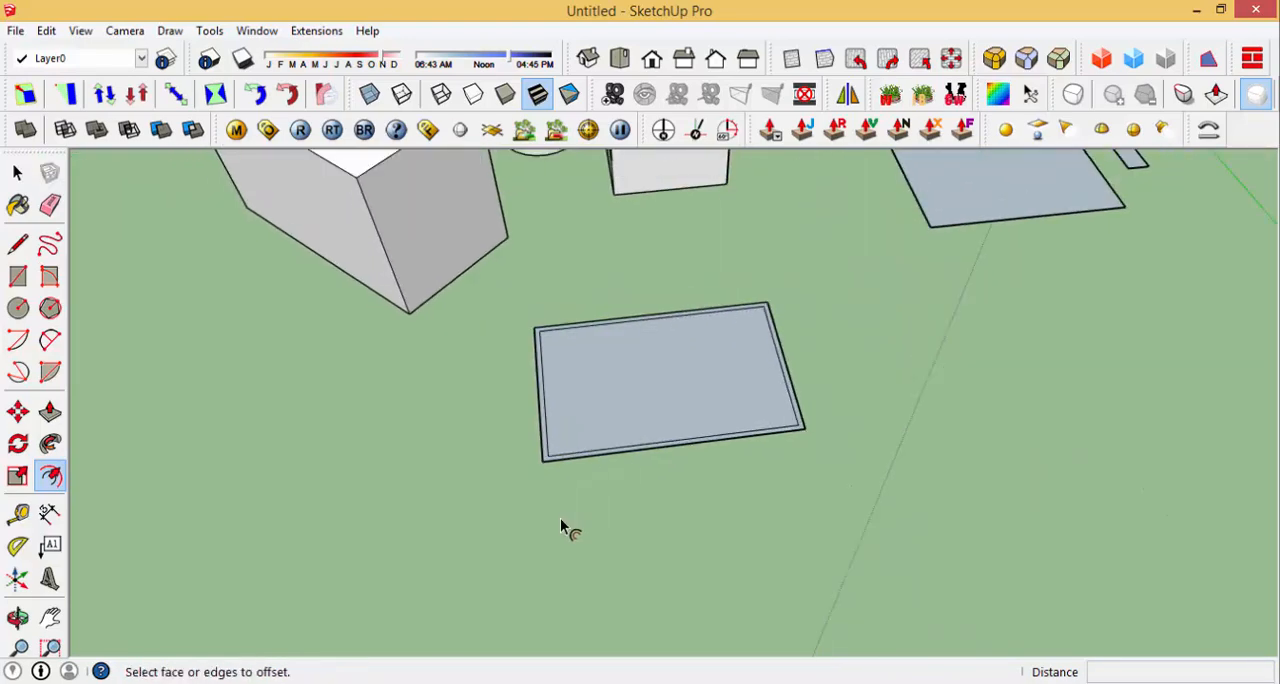
{"action": "scroll", "coordinate": [586, 550], "scroll_direction": "up", "scroll_amount": 2}
{"action": "key", "text": "c"}
{"action": "left_click", "coordinate": [701, 525]}
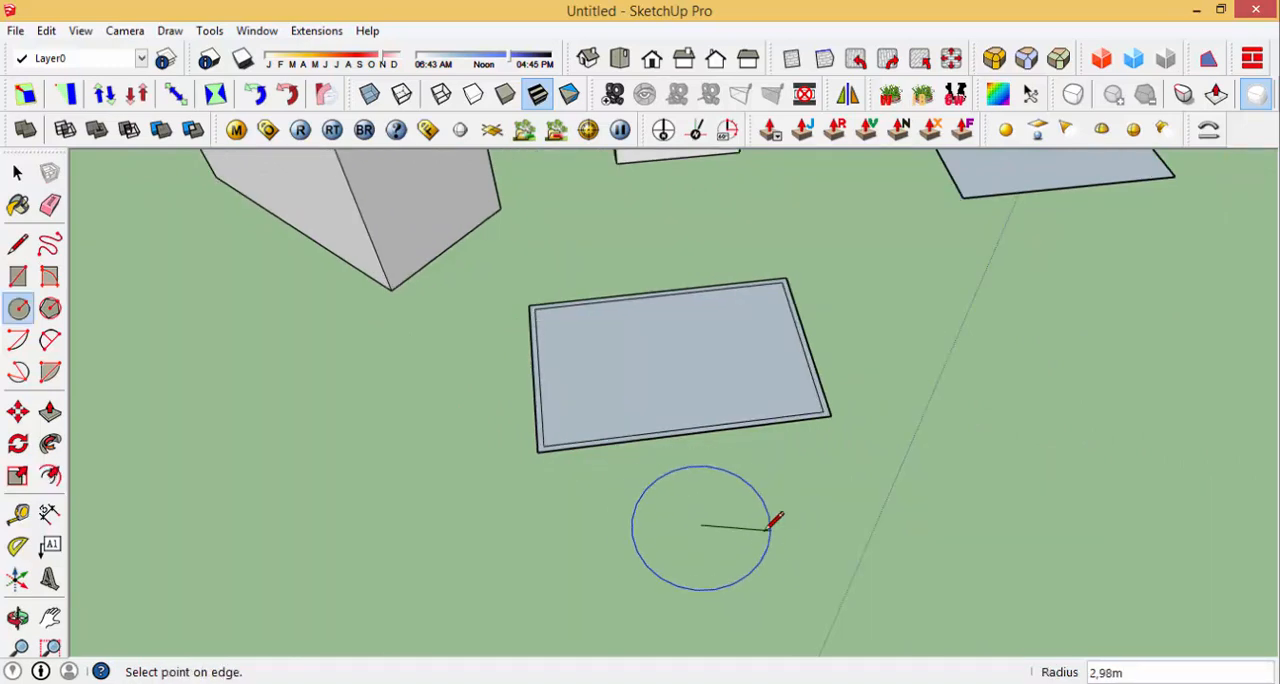
{"action": "scroll", "coordinate": [718, 532], "scroll_direction": "up", "scroll_amount": 3}
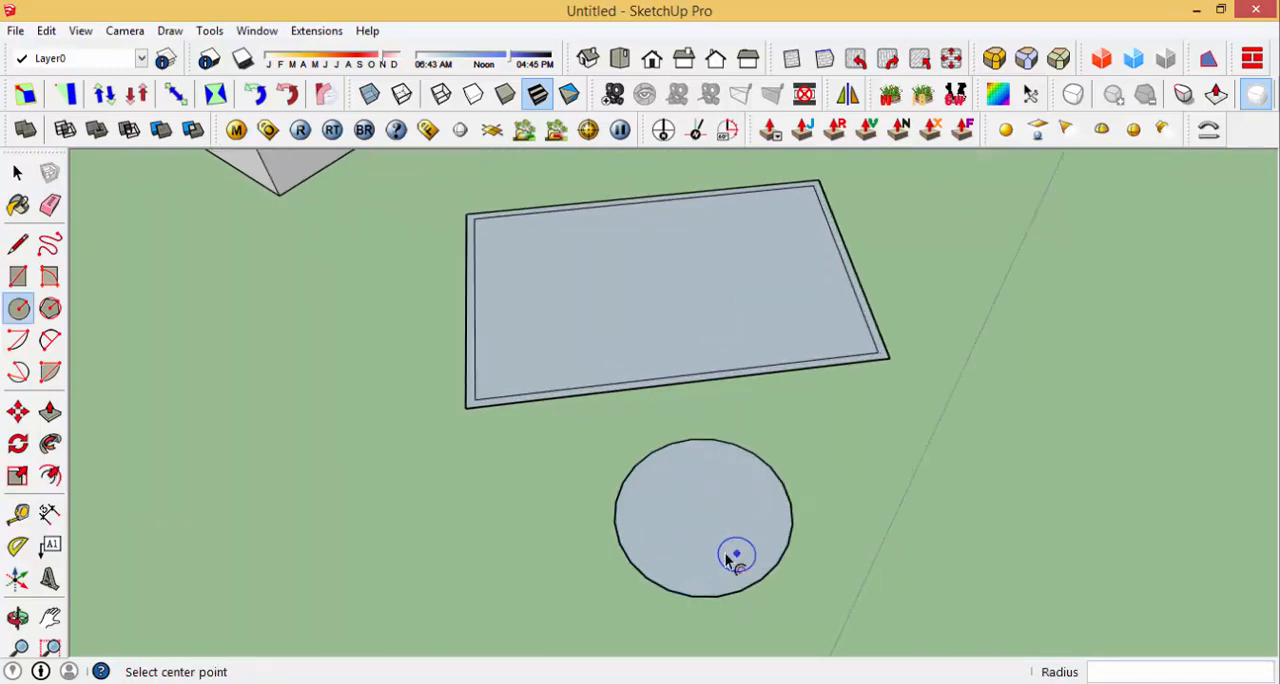
Step: Offset the circle's edge inward by 0.5 m
{"action": "key", "text": "f"}
{"action": "left_click", "coordinate": [740, 526]}
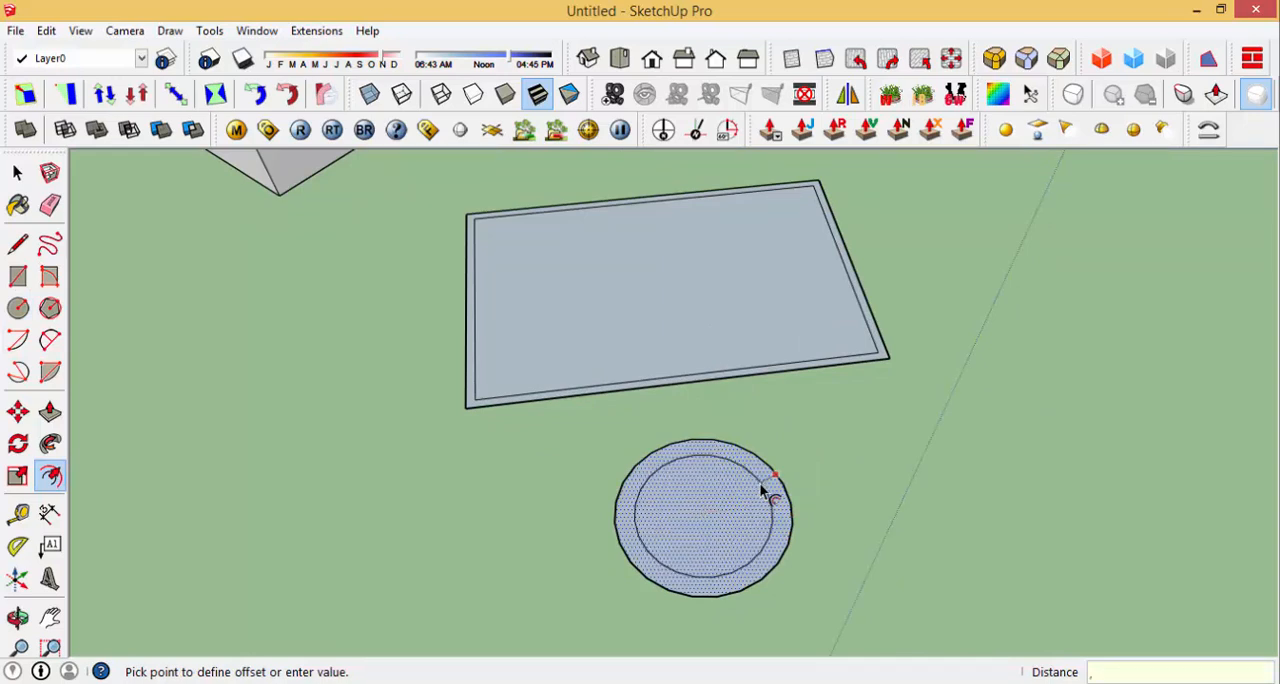
{"action": "type", "text": ",5"}
{"action": "key", "text": "Return"}
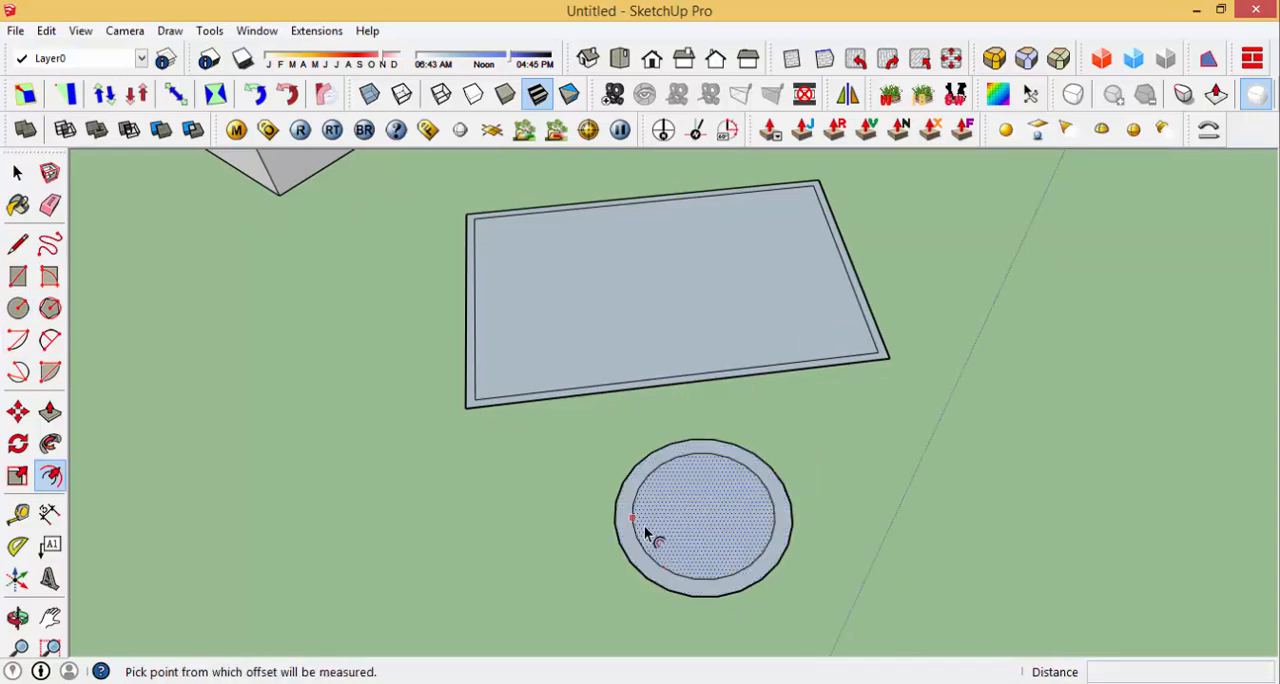
Step: Draw another circle on the ground beside the offset circle
{"action": "scroll", "coordinate": [641, 527], "scroll_direction": "up", "scroll_amount": 2}
{"action": "scroll", "coordinate": [640, 540], "scroll_direction": "down", "scroll_amount": 3}
{"action": "scroll", "coordinate": [631, 514], "scroll_direction": "up", "scroll_amount": 2}
{"action": "scroll", "coordinate": [754, 523], "scroll_direction": "down", "scroll_amount": 2}
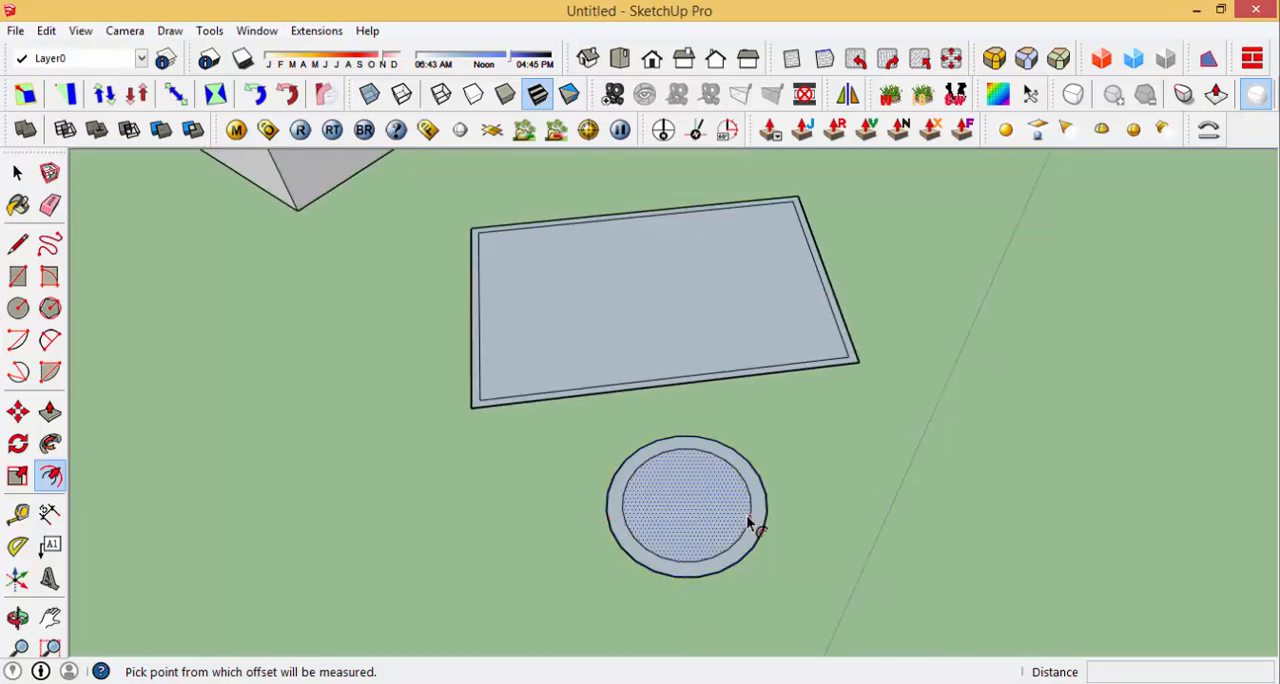
{"action": "scroll", "coordinate": [768, 520], "scroll_direction": "up", "scroll_amount": 2}
{"action": "scroll", "coordinate": [850, 532], "scroll_direction": "down", "scroll_amount": 5}
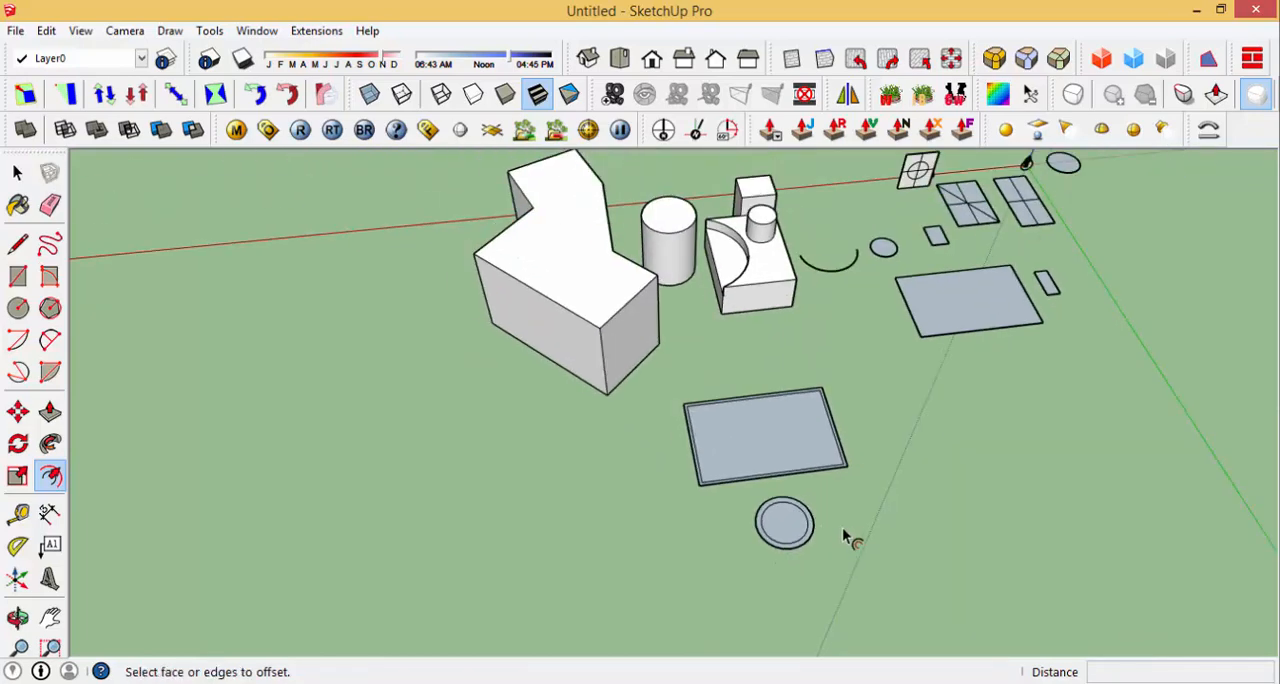
{"action": "key", "text": "c"}
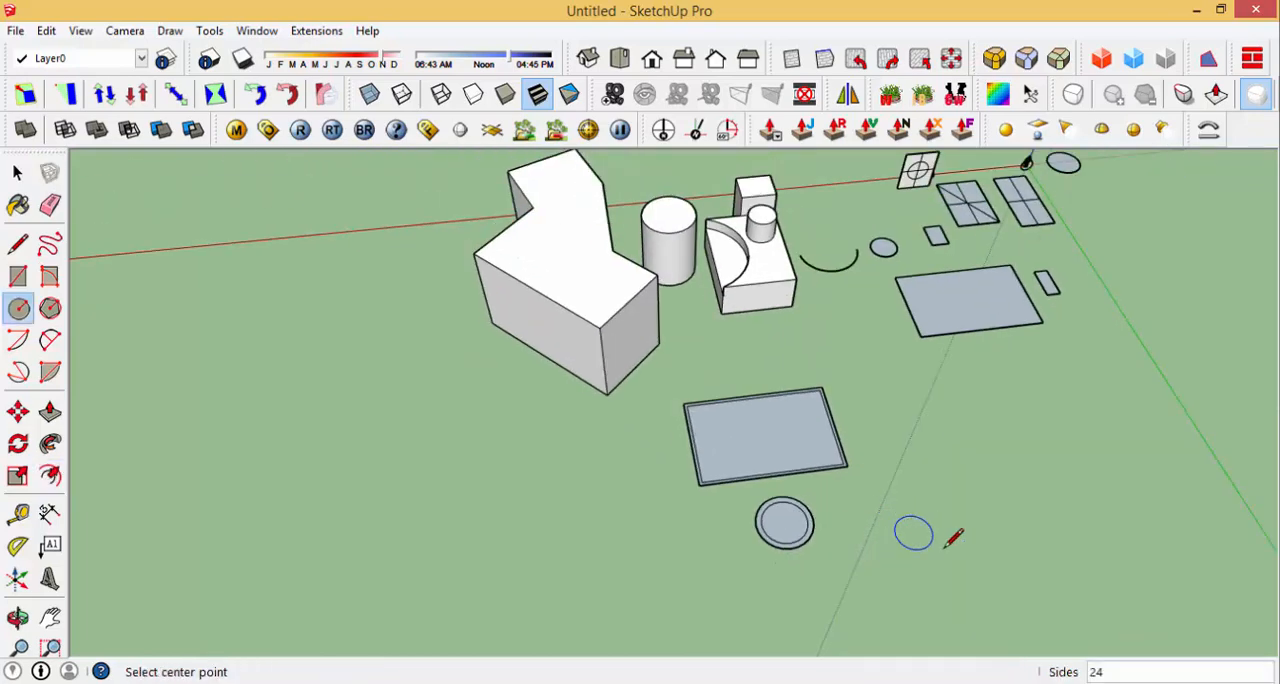
{"action": "left_click", "coordinate": [894, 530]}
{"action": "left_click", "coordinate": [932, 517]}
{"action": "scroll", "coordinate": [928, 520], "scroll_direction": "up", "scroll_amount": 4}
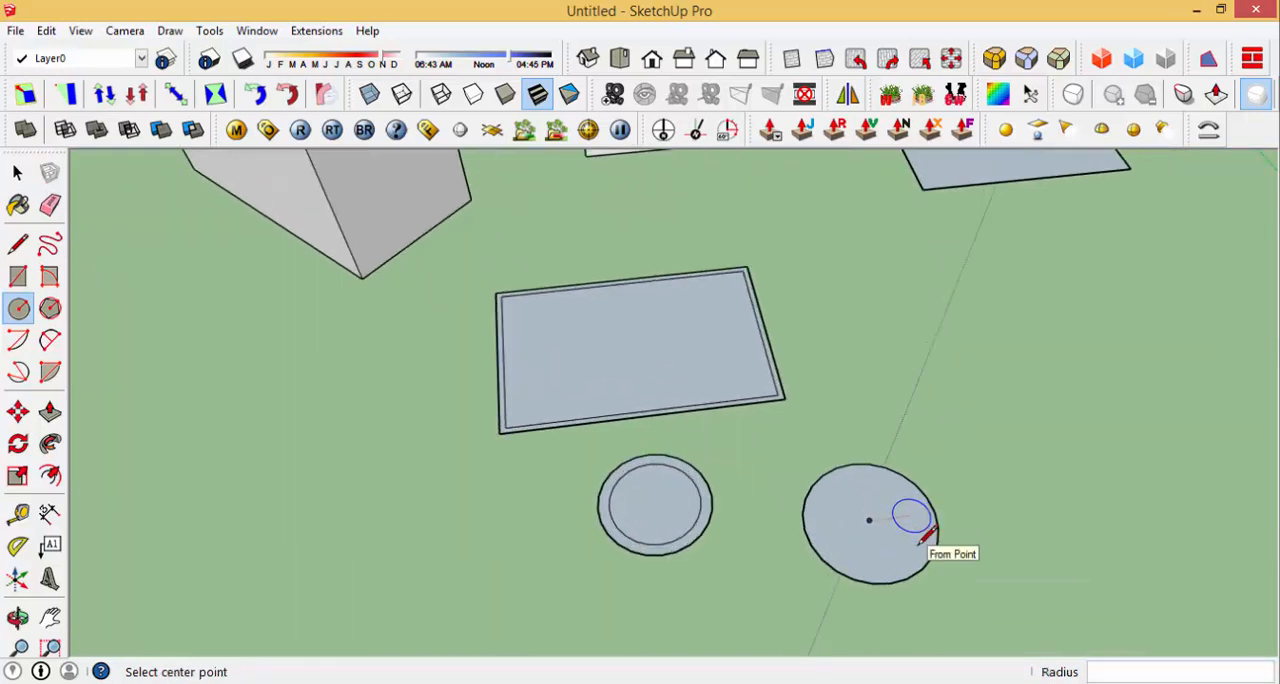
Step: Offset the edge of the newest circle outward to form a wide ring around it
{"action": "key", "text": "f"}
{"action": "left_click", "coordinate": [932, 524]}
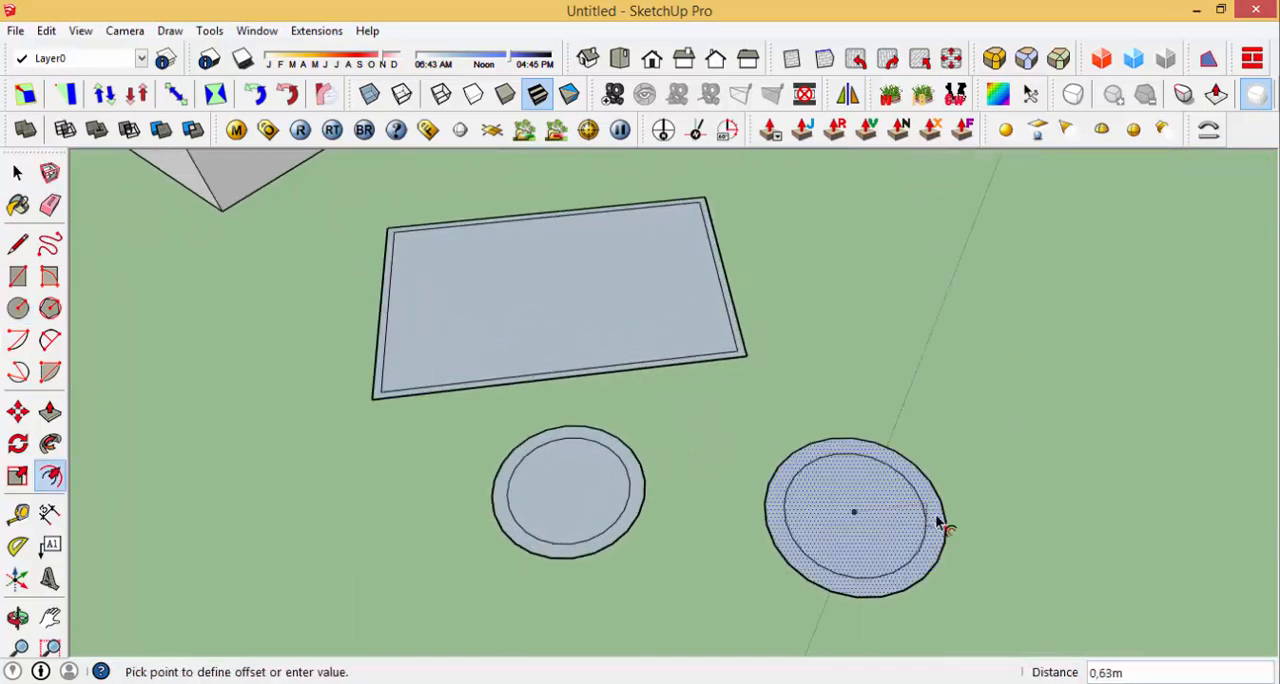
{"action": "left_click", "coordinate": [1014, 508]}
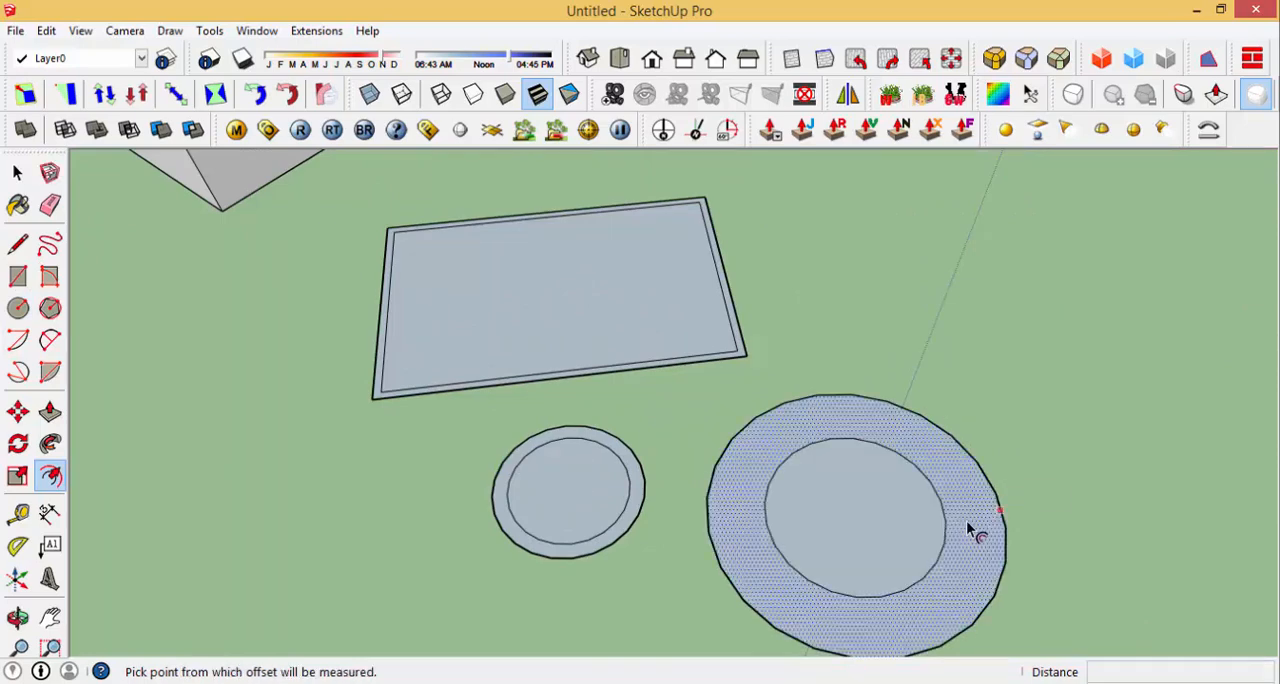
Step: Push/Pull the narrow border of the offset rectangle up 2.5 m to form walls around its inner face
{"action": "middle_click_drag", "start_coordinate": [971, 530], "coordinate": [989, 512]}
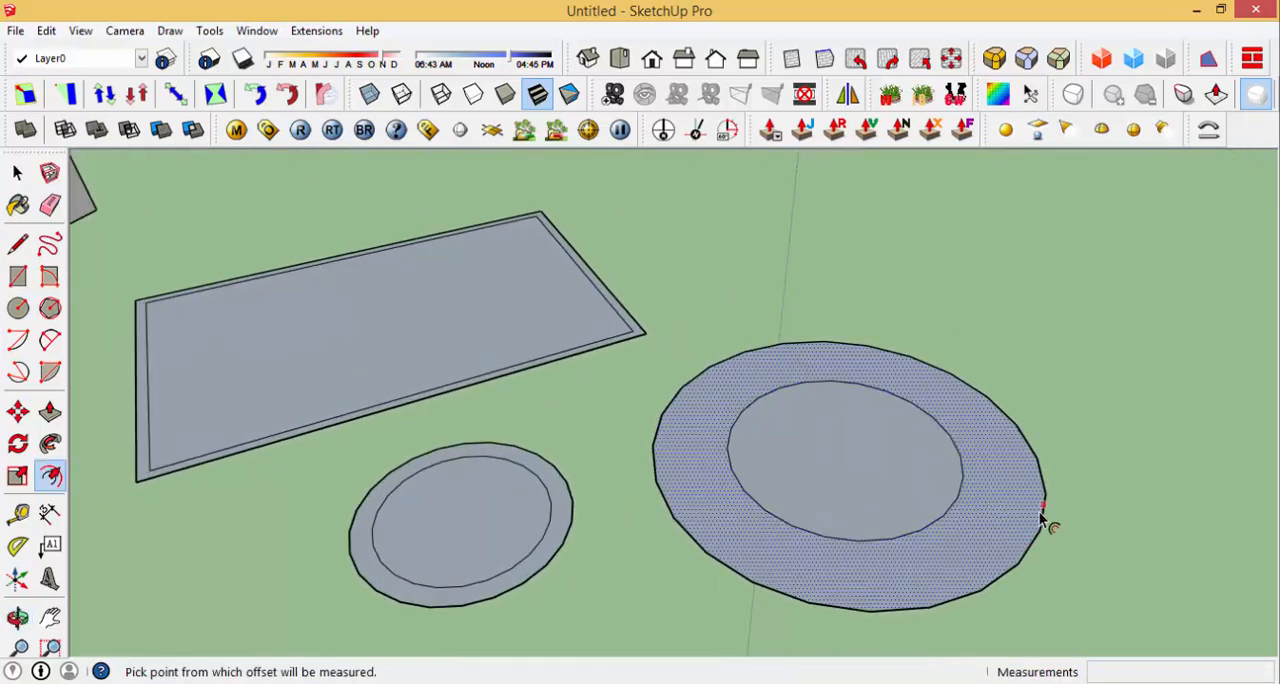
{"action": "scroll", "coordinate": [980, 510], "scroll_direction": "down", "scroll_amount": 5}
{"action": "scroll", "coordinate": [634, 421], "scroll_direction": "up", "scroll_amount": 4}
{"action": "scroll", "coordinate": [630, 489], "scroll_direction": "down", "scroll_amount": 3}
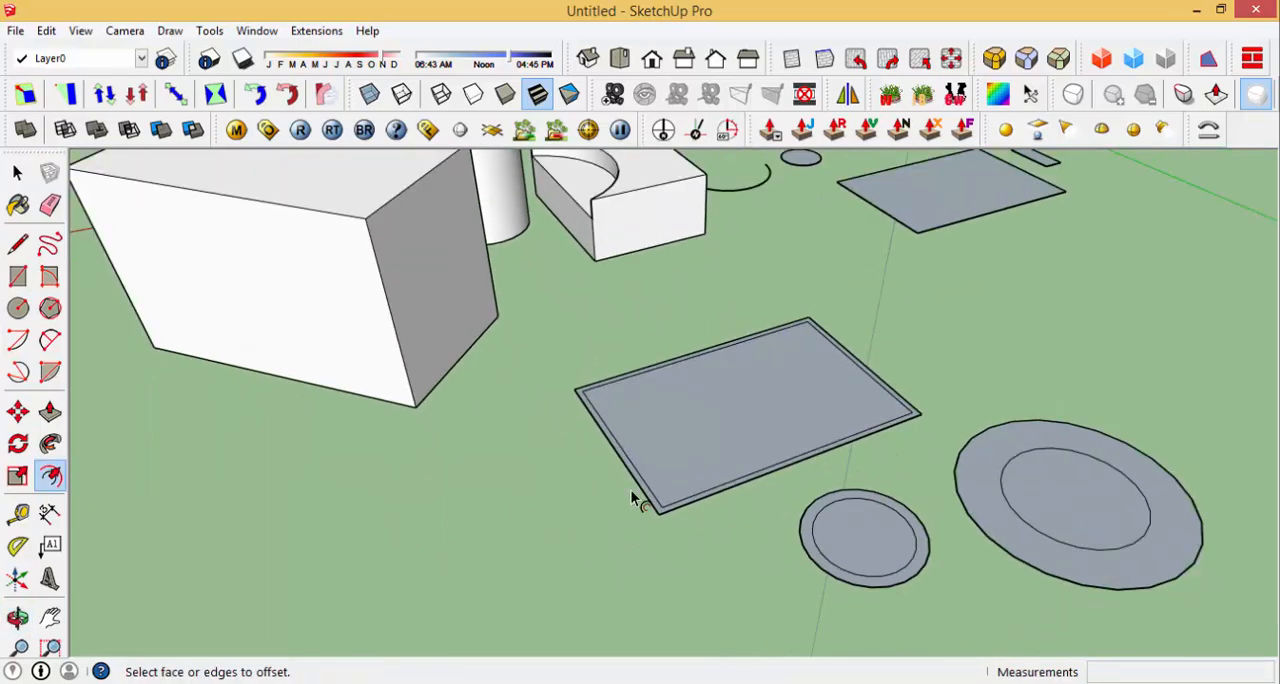
{"action": "scroll", "coordinate": [675, 477], "scroll_direction": "up", "scroll_amount": 5}
{"action": "scroll", "coordinate": [651, 534], "scroll_direction": "up", "scroll_amount": 2}
{"action": "scroll", "coordinate": [634, 526], "scroll_direction": "down", "scroll_amount": 2}
{"action": "scroll", "coordinate": [634, 523], "scroll_direction": "up", "scroll_amount": 2}
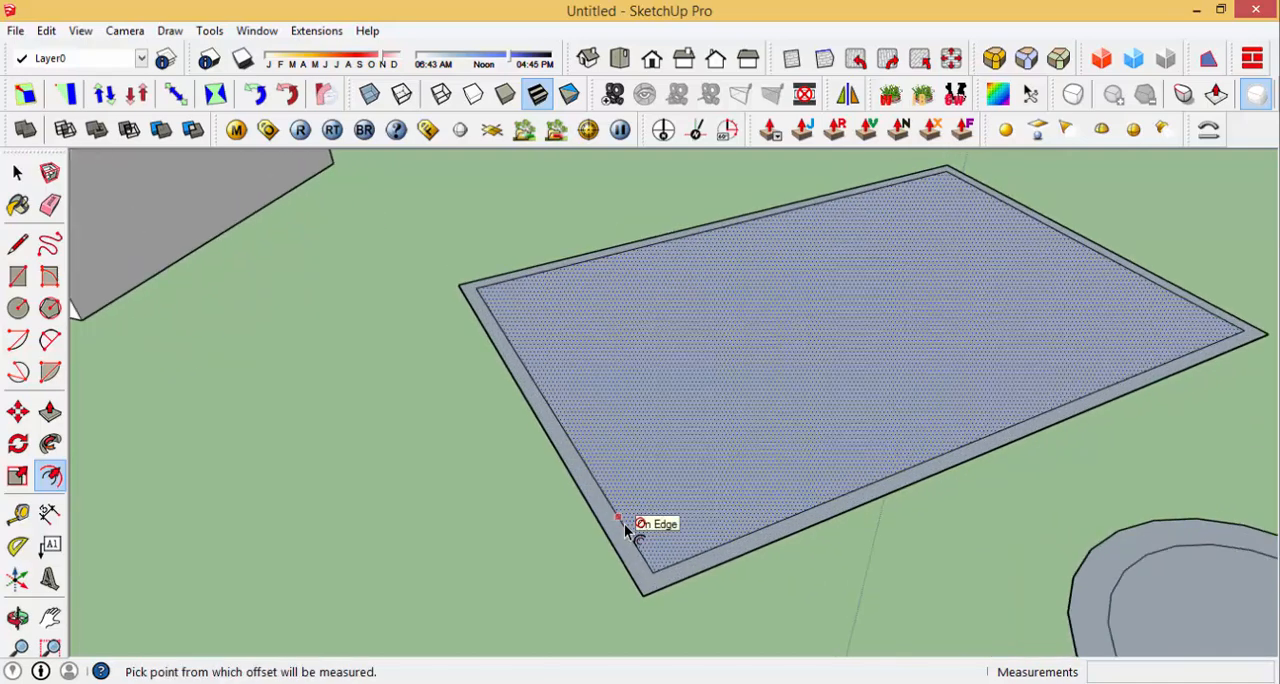
{"action": "scroll", "coordinate": [621, 525], "scroll_direction": "down", "scroll_amount": 2}
{"action": "left_click", "coordinate": [621, 525]}
{"action": "scroll", "coordinate": [621, 469], "scroll_direction": "down", "scroll_amount": 2}
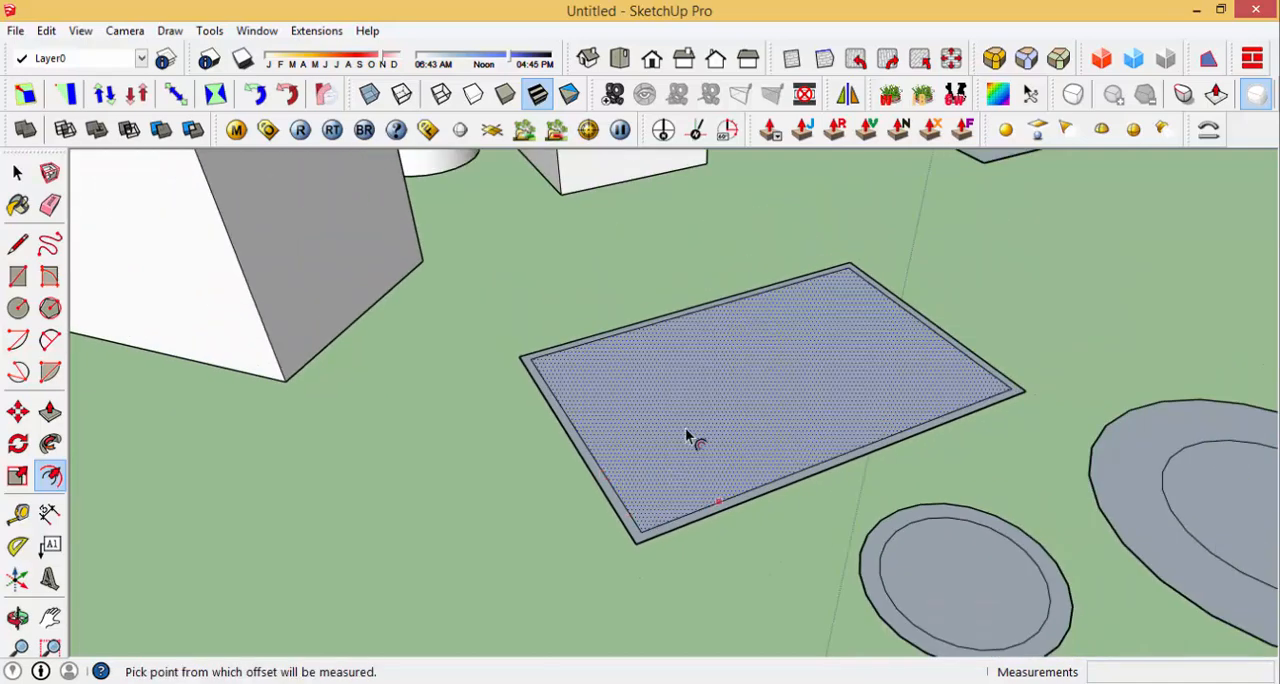
{"action": "scroll", "coordinate": [632, 500], "scroll_direction": "up", "scroll_amount": 1}
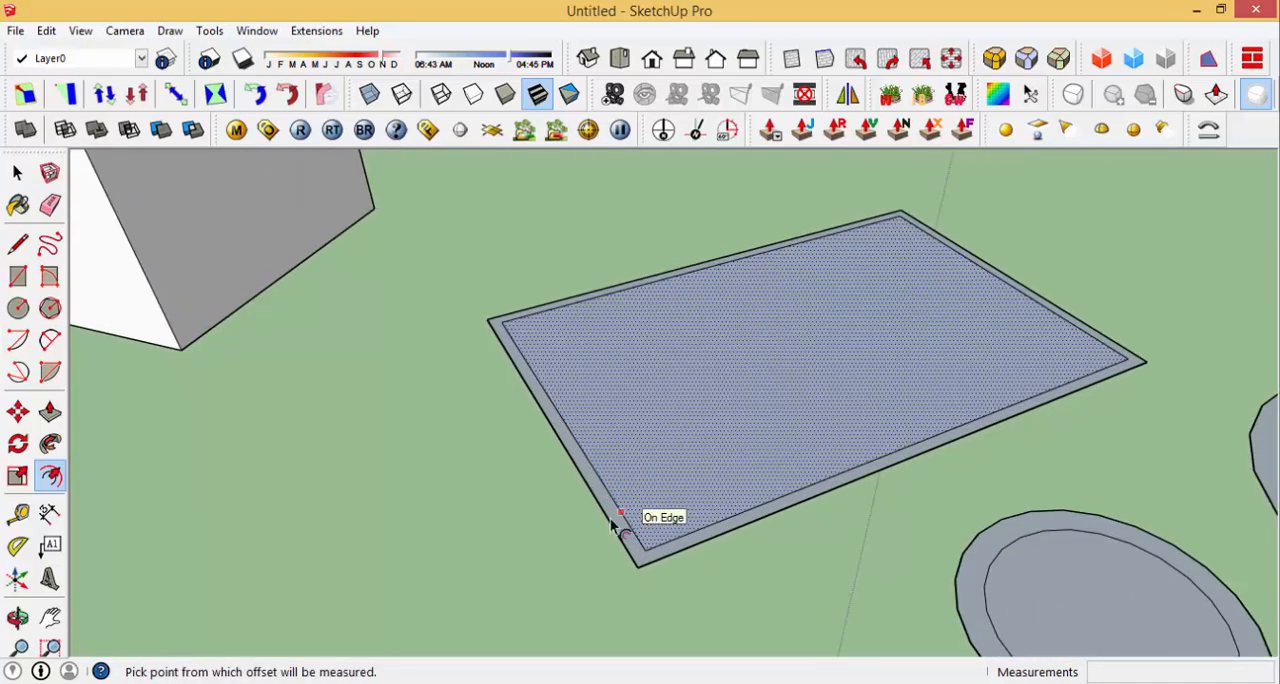
{"action": "key", "text": "p"}
{"action": "left_click", "coordinate": [602, 498]}
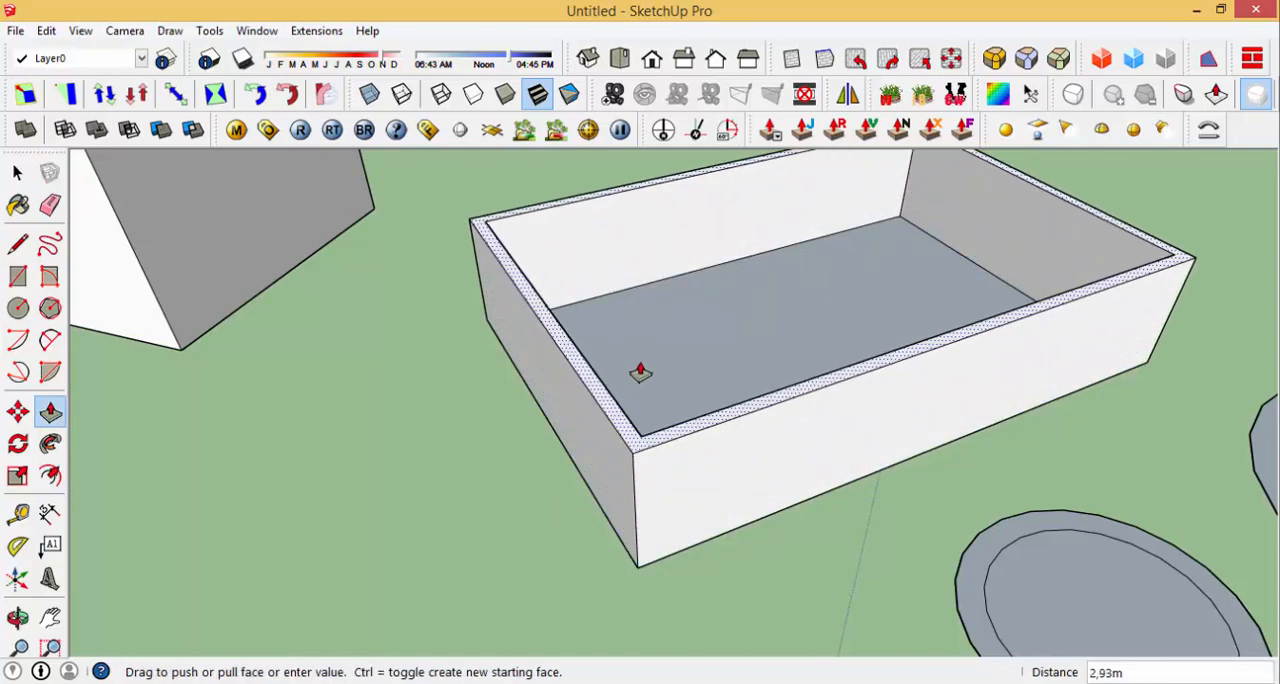
{"action": "scroll", "coordinate": [647, 413], "scroll_direction": "down", "scroll_amount": 2}
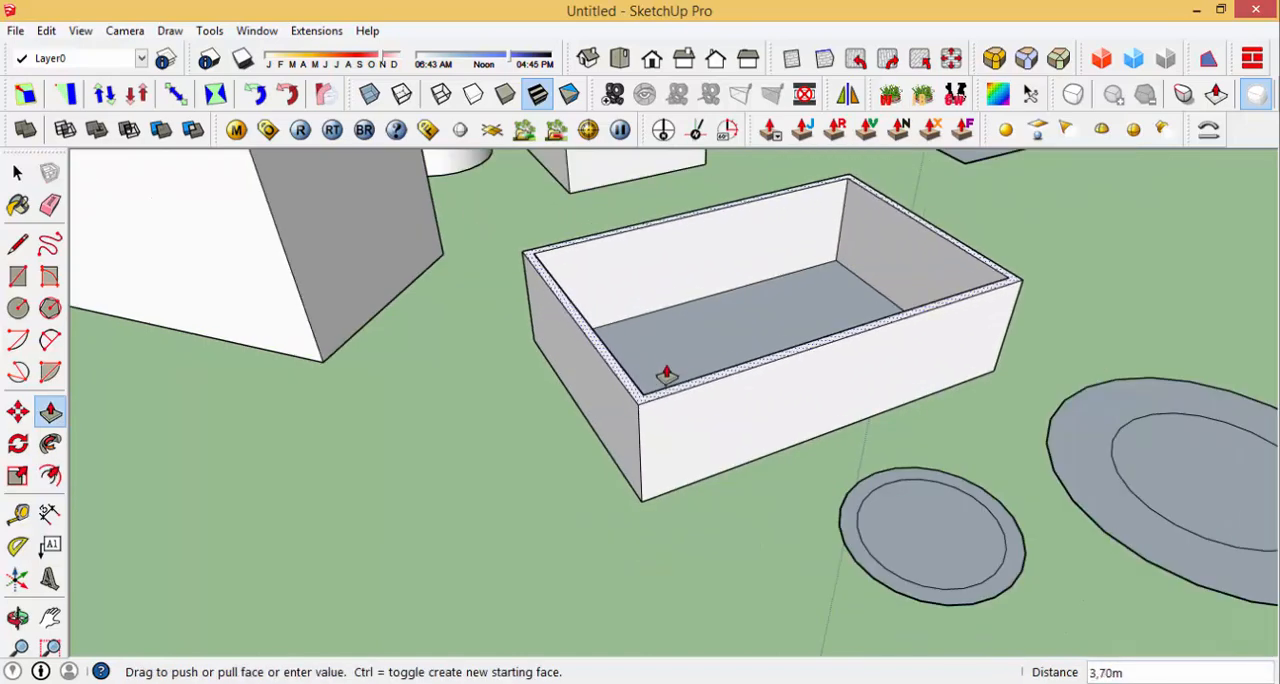
{"action": "key", "text": "Return"}
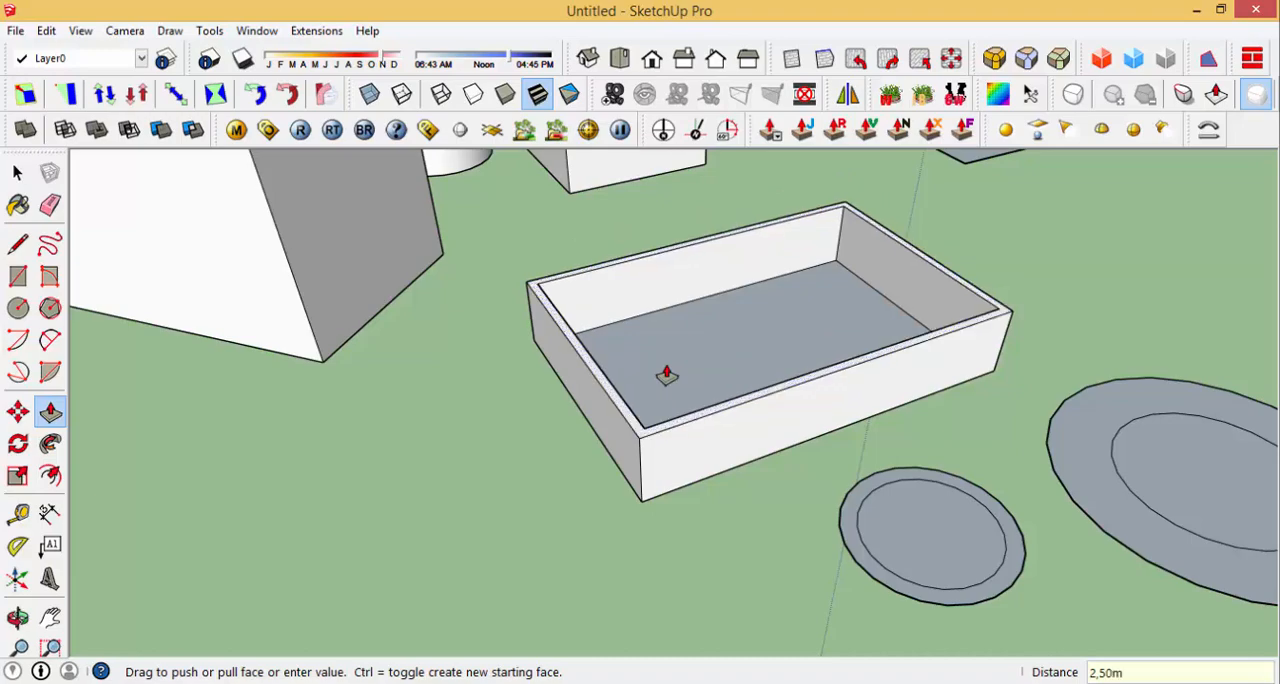
Step: Examine the raised walls and the recessed floor of the rectangular enclosure from several sides
{"action": "middle_click_drag", "start_coordinate": [751, 394], "coordinate": [491, 366]}
{"action": "scroll", "coordinate": [720, 312], "scroll_direction": "up", "scroll_amount": 3}
{"action": "middle_click_drag", "start_coordinate": [718, 344], "coordinate": [900, 371]}
{"action": "scroll", "coordinate": [640, 494], "scroll_direction": "down", "scroll_amount": 2}
{"action": "middle_click_drag", "start_coordinate": [640, 494], "coordinate": [778, 421]}
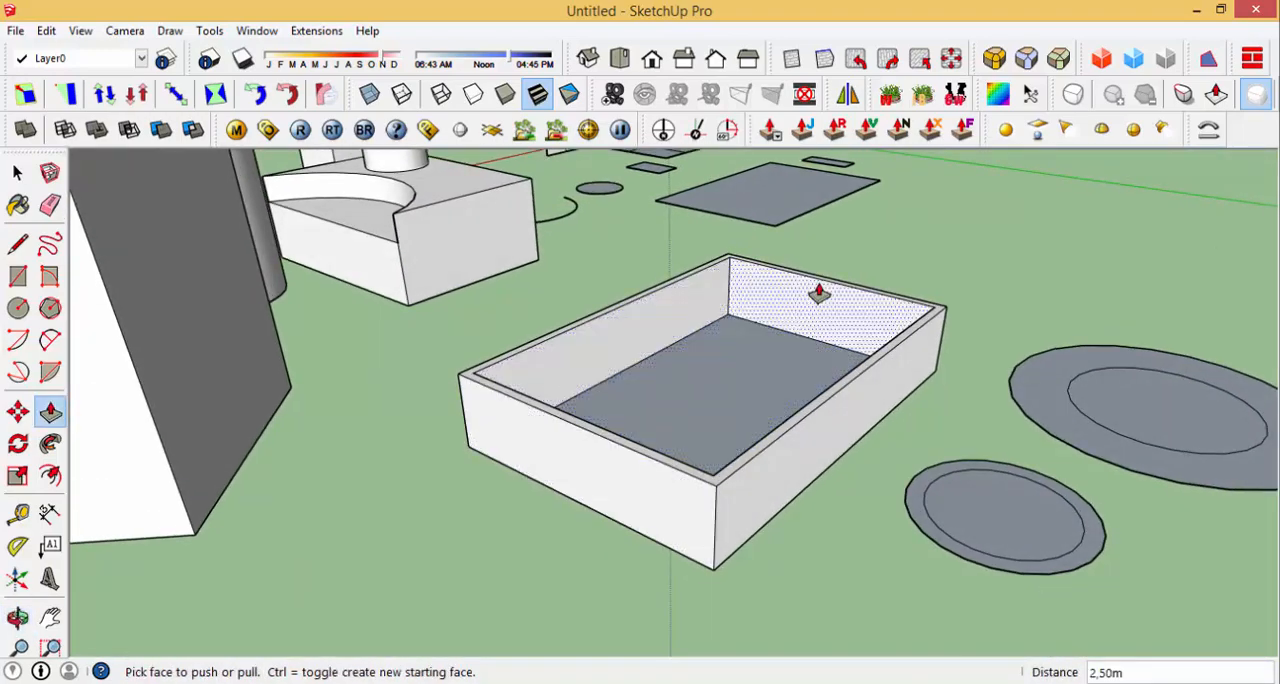
{"action": "middle_click_drag", "start_coordinate": [770, 357], "coordinate": [660, 400]}
{"action": "scroll", "coordinate": [500, 486], "scroll_direction": "up", "scroll_amount": 1}
{"action": "scroll", "coordinate": [718, 440], "scroll_direction": "down", "scroll_amount": 4}
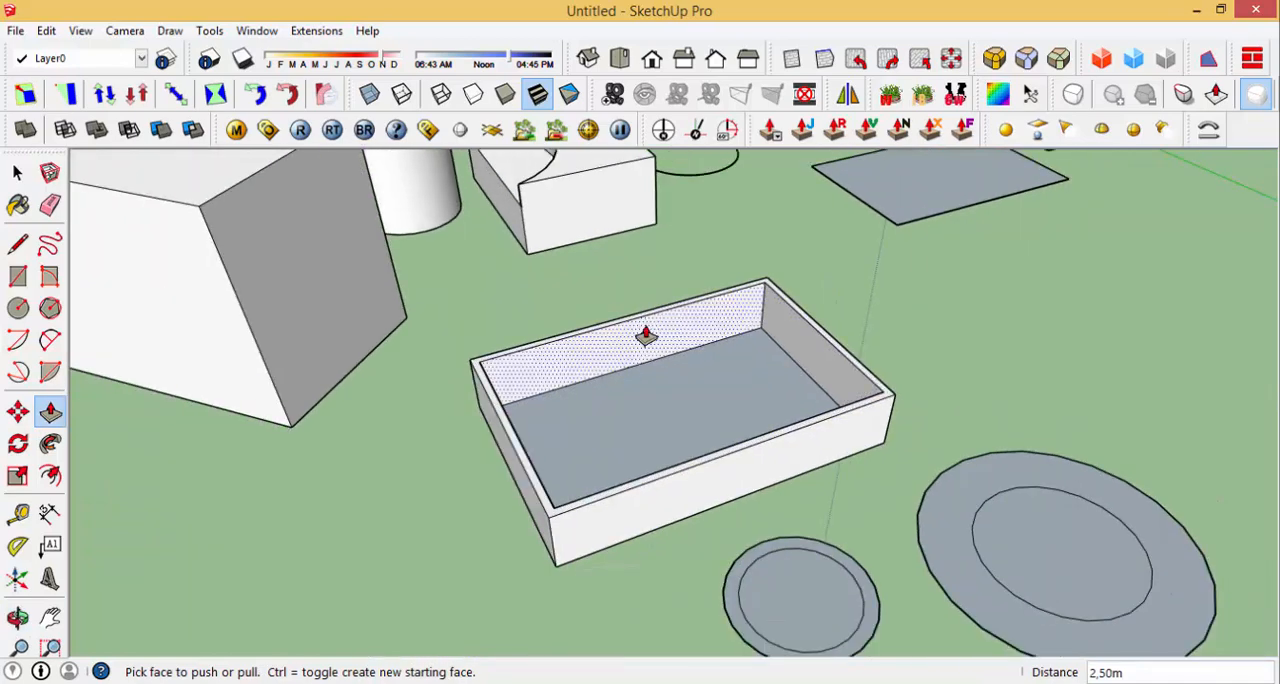